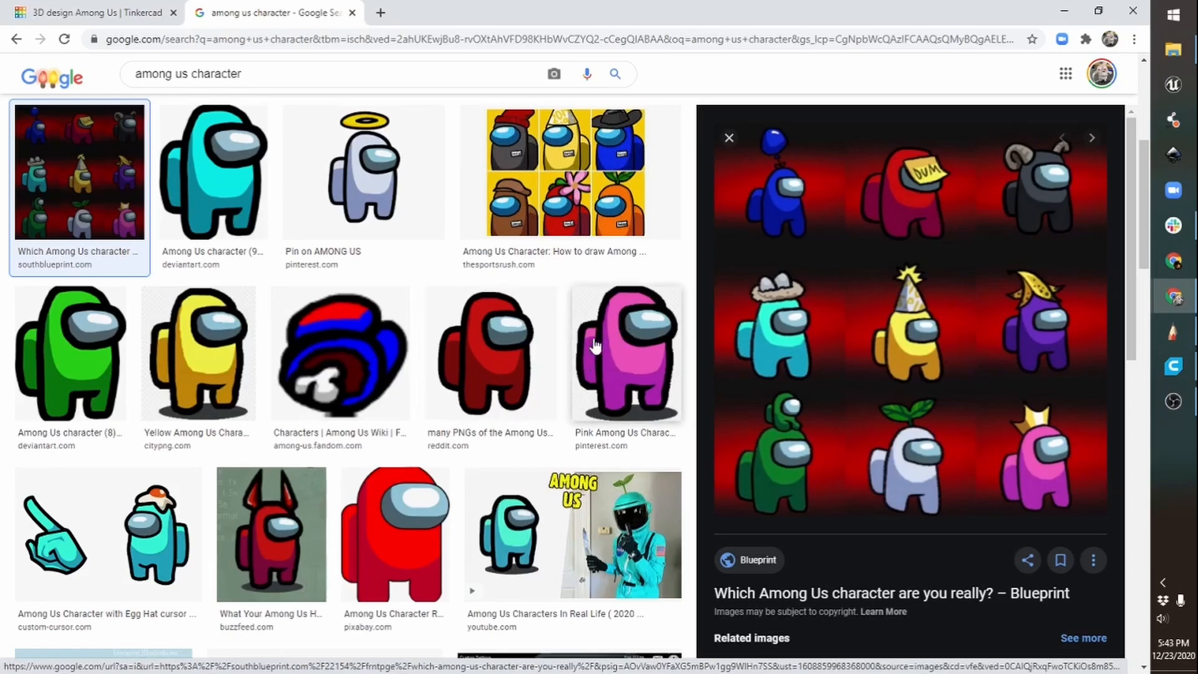
# Step: Switch to Autodesk SketchBook and sketch an upright capsule-shaped body outline with straight sides and rounded ends on the blank canvas
pyautogui.hotkey('alt', 'Tab')
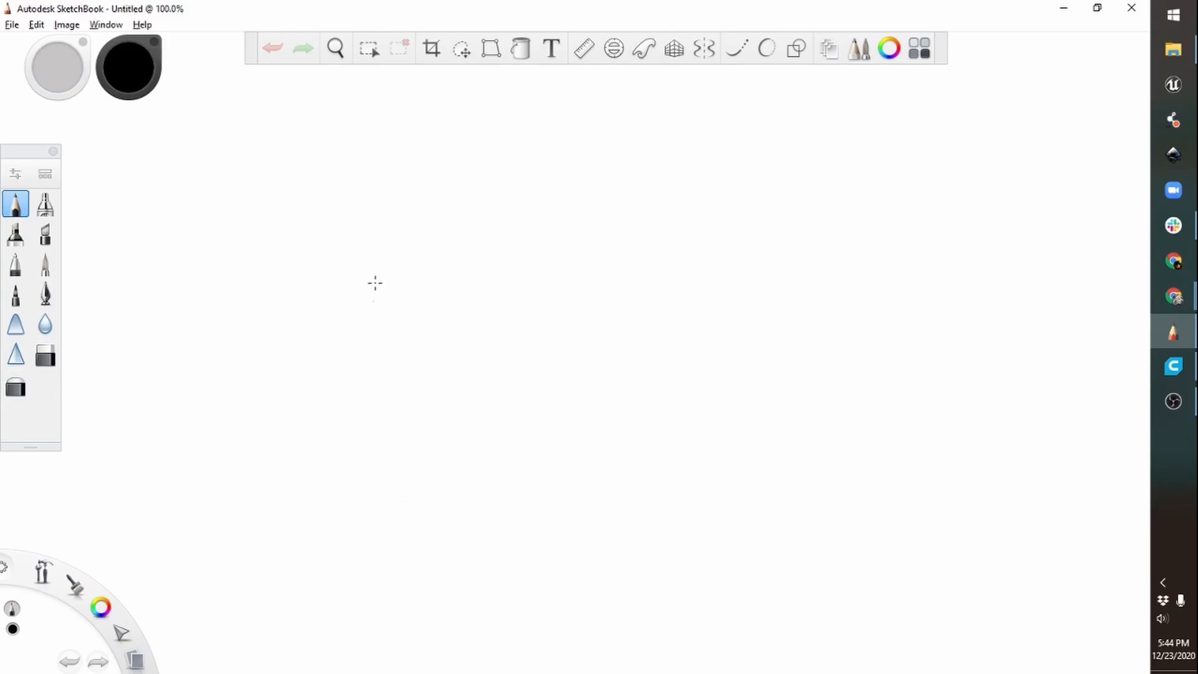
pyautogui.moveTo(367, 348)
pyautogui.mouseDown()
pyautogui.moveTo(368, 299)
pyautogui.moveTo(455, 243)
pyautogui.mouseUp()
pyautogui.moveTo(390, 272)
pyautogui.mouseDown()
pyautogui.moveTo(425, 237)
pyautogui.moveTo(480, 270)
pyautogui.moveTo(509, 294)
pyautogui.moveTo(503, 348)
pyautogui.mouseUp()
pyautogui.moveTo(503, 290); pyautogui.dragTo(502, 434)
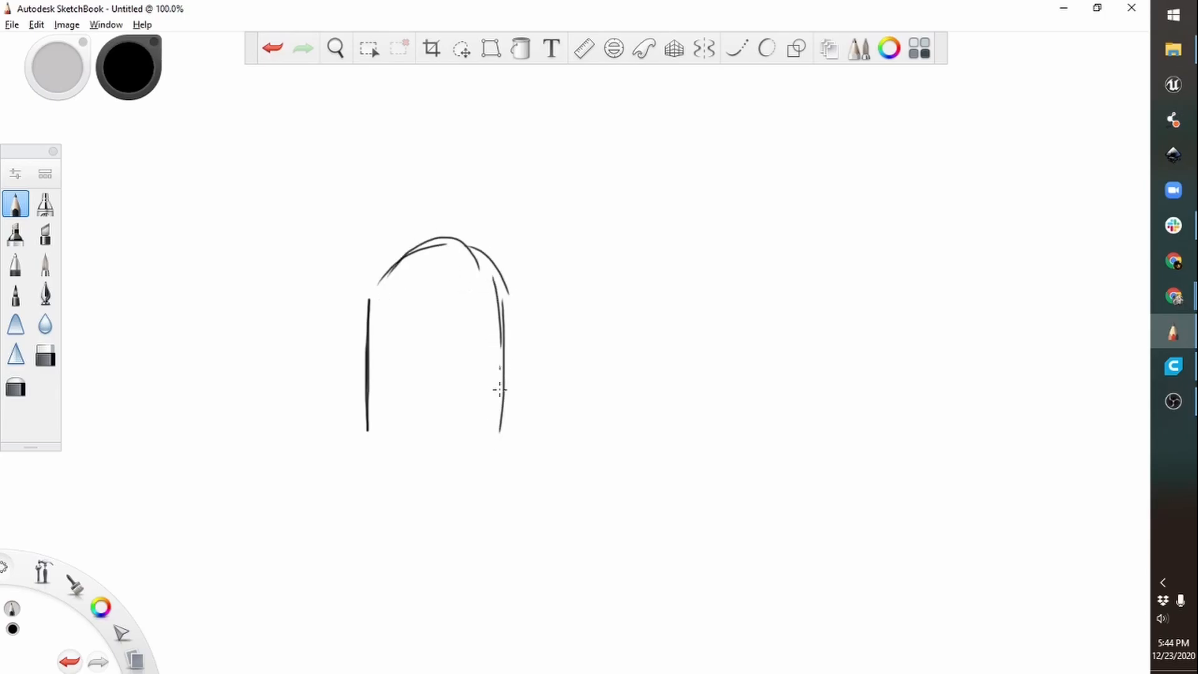
pyautogui.moveTo(501, 370); pyautogui.dragTo(500, 443)
pyautogui.moveTo(362, 426); pyautogui.dragTo(454, 492)
pyautogui.moveTo(370, 454); pyautogui.dragTo(444, 507)
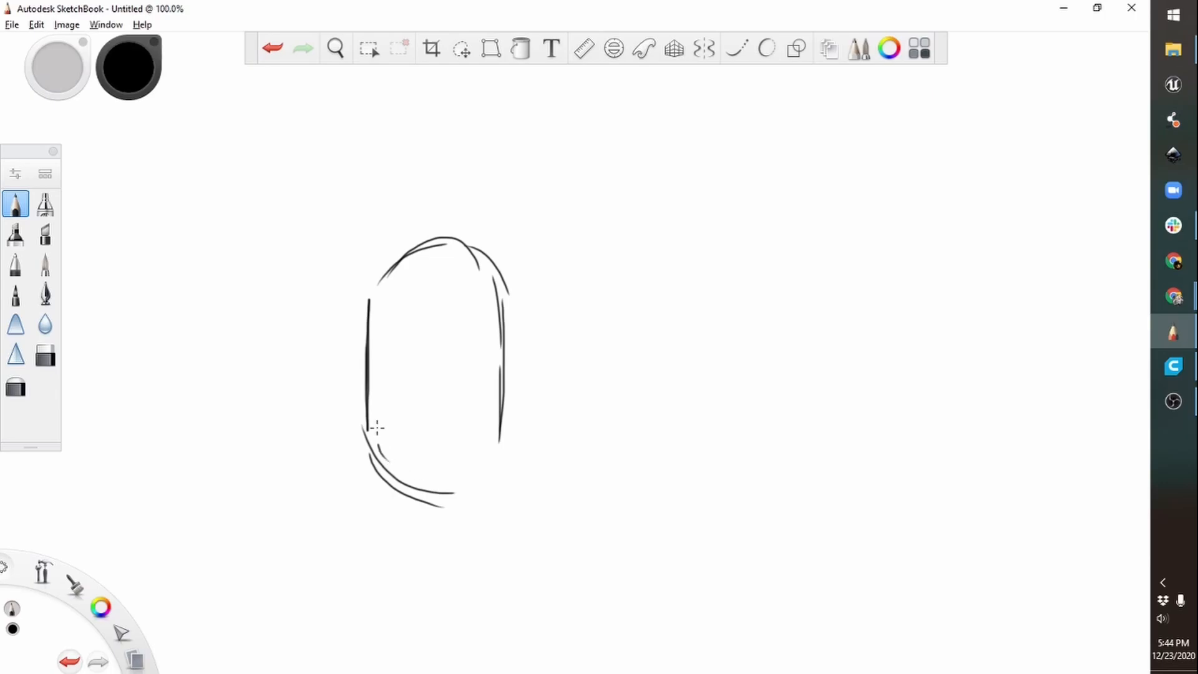
# Step: Sketch two stacked circles inside the body outline and draw a horizontal midline across each one
pyautogui.moveTo(377, 428); pyautogui.dragTo(501, 395)
pyautogui.moveTo(448, 484)
pyautogui.mouseDown()
pyautogui.moveTo(417, 480)
pyautogui.moveTo(490, 441)
pyautogui.moveTo(459, 375)
pyautogui.mouseUp()
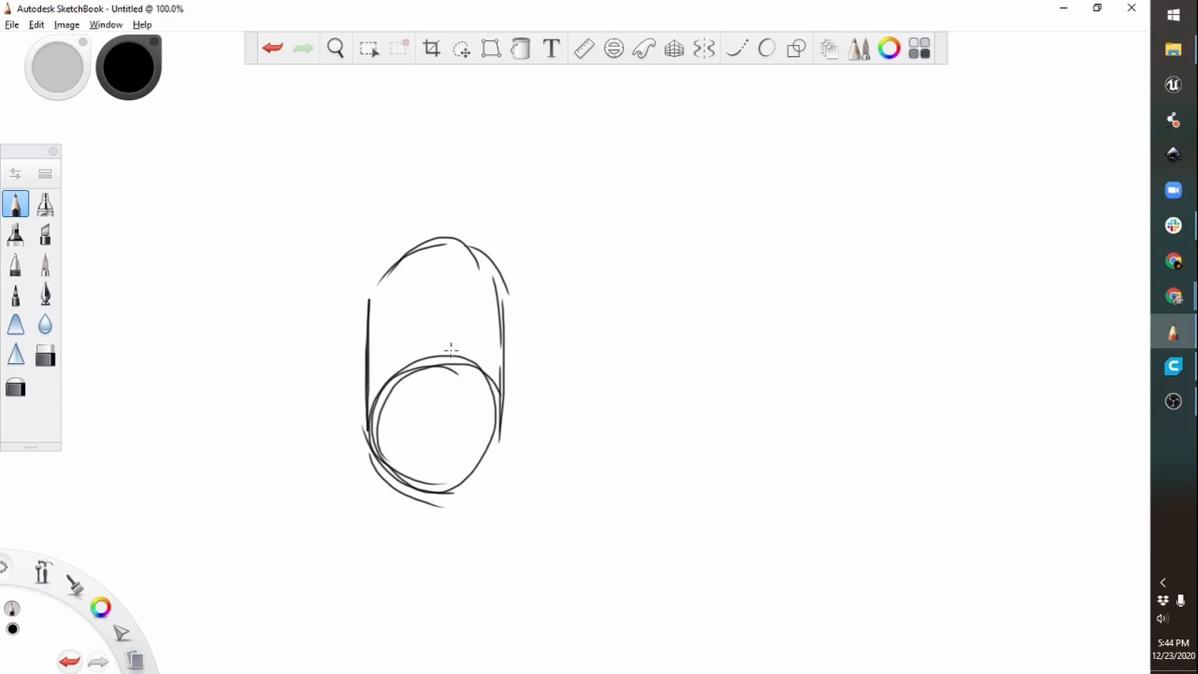
pyautogui.moveTo(375, 330)
pyautogui.mouseDown()
pyautogui.moveTo(448, 237)
pyautogui.moveTo(506, 288)
pyautogui.mouseUp()
pyautogui.moveTo(489, 345)
pyautogui.mouseDown()
pyautogui.moveTo(376, 286)
pyautogui.moveTo(465, 349)
pyautogui.moveTo(413, 354)
pyautogui.mouseUp()
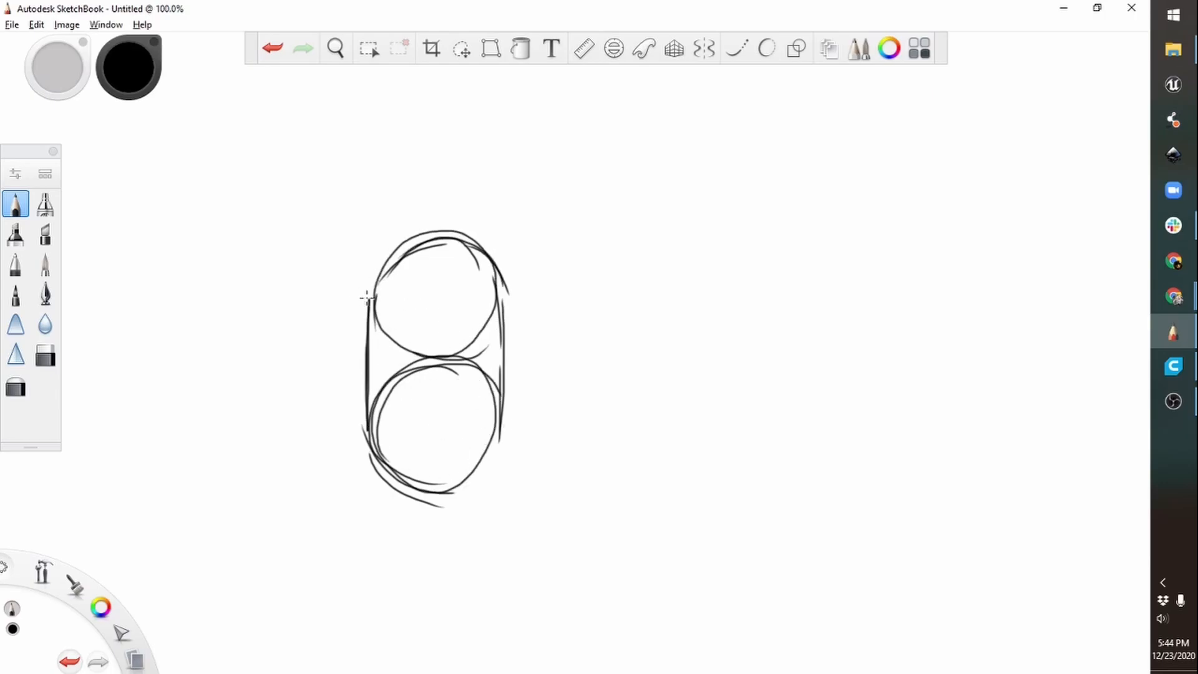
pyautogui.moveTo(438, 304)
pyautogui.mouseDown()
pyautogui.moveTo(496, 307)
pyautogui.moveTo(501, 427)
pyautogui.mouseUp()
pyautogui.moveTo(380, 415); pyautogui.dragTo(505, 422)
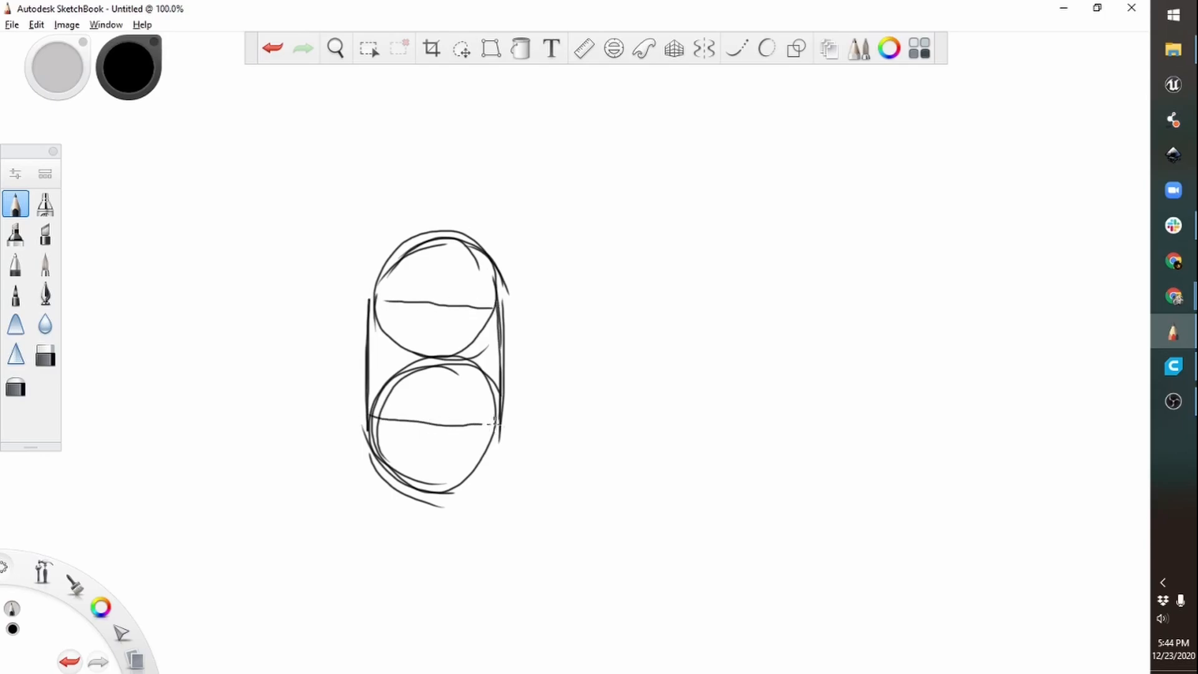
# Step: Reinforce the body's right side and sketch two short, flat-bottomed legs beneath the lower circle
pyautogui.moveTo(499, 339)
pyautogui.mouseDown()
pyautogui.moveTo(499, 309)
pyautogui.moveTo(501, 407)
pyautogui.mouseUp()
pyautogui.moveTo(365, 420)
pyautogui.mouseDown()
pyautogui.moveTo(365, 524)
pyautogui.moveTo(413, 485)
pyautogui.moveTo(498, 530)
pyautogui.mouseUp()
pyautogui.moveTo(502, 431); pyautogui.dragTo(500, 521)
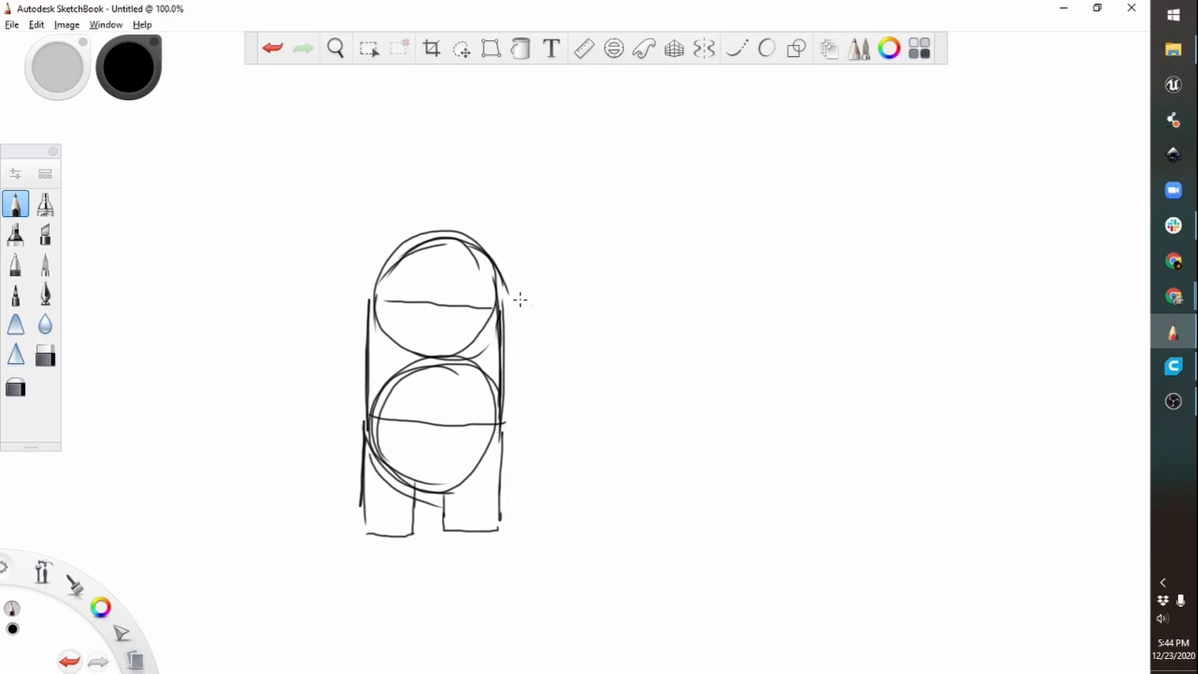
# Step: Draw a hatched oval visor across the upper circle and a curved backpack on the body's left side
pyautogui.moveTo(398, 294)
pyautogui.mouseDown()
pyautogui.moveTo(487, 300)
pyautogui.moveTo(390, 302)
pyautogui.moveTo(417, 349)
pyautogui.moveTo(470, 348)
pyautogui.moveTo(481, 300)
pyautogui.moveTo(469, 347)
pyautogui.moveTo(382, 309)
pyautogui.moveTo(499, 301)
pyautogui.moveTo(425, 351)
pyautogui.moveTo(455, 287)
pyautogui.moveTo(399, 310)
pyautogui.moveTo(434, 312)
pyautogui.moveTo(456, 330)
pyautogui.moveTo(477, 324)
pyautogui.moveTo(499, 351)
pyautogui.mouseUp()
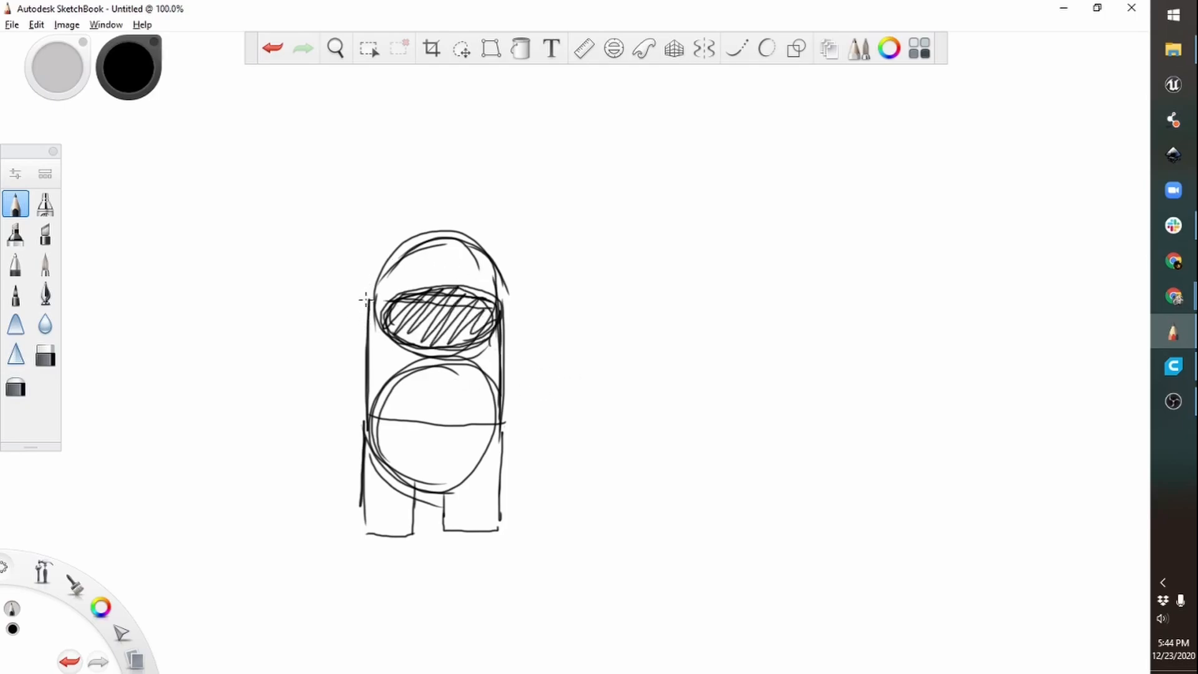
pyautogui.moveTo(360, 297)
pyautogui.mouseDown()
pyautogui.moveTo(339, 366)
pyautogui.moveTo(343, 399)
pyautogui.moveTo(374, 433)
pyautogui.moveTo(361, 304)
pyautogui.moveTo(331, 417)
pyautogui.moveTo(347, 437)
pyautogui.moveTo(363, 295)
pyautogui.mouseUp()
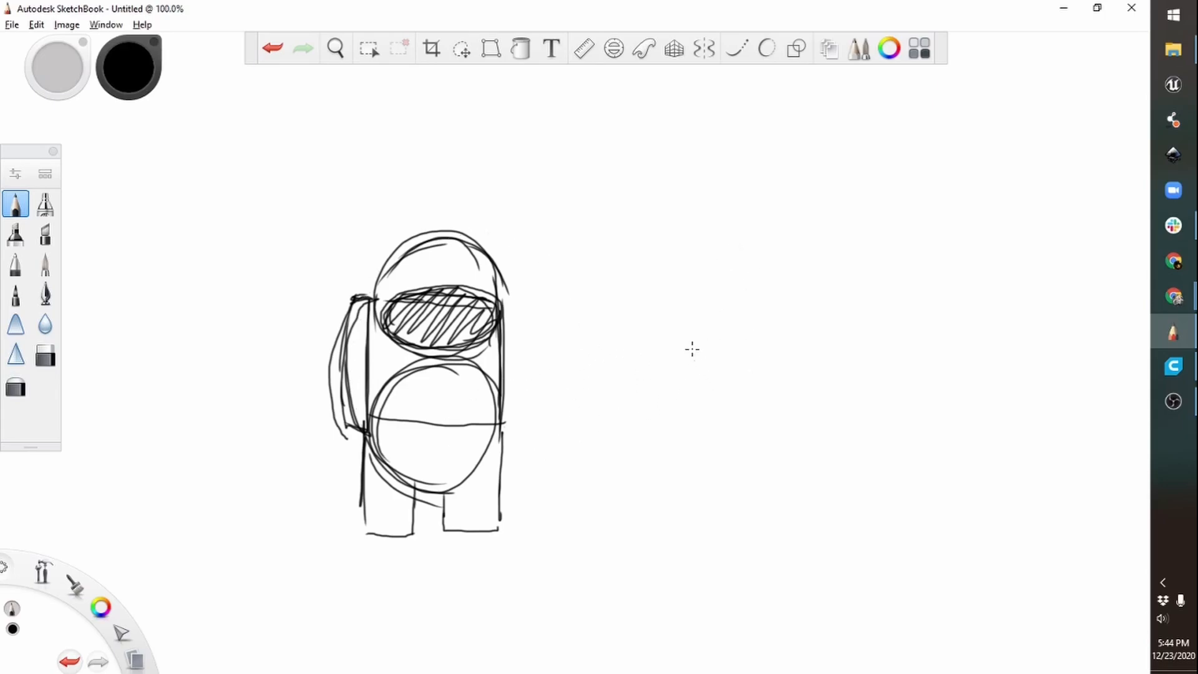
# Step: Start a second figure right of the first with a left side, lower curve, and domed head above an elliptical rim
pyautogui.moveTo(672, 236); pyautogui.dragTo(670, 352)
pyautogui.moveTo(686, 393)
pyautogui.mouseDown()
pyautogui.moveTo(753, 414)
pyautogui.moveTo(670, 365)
pyautogui.mouseUp()
pyautogui.moveTo(679, 233)
pyautogui.mouseDown()
pyautogui.moveTo(808, 264)
pyautogui.moveTo(816, 226)
pyautogui.moveTo(829, 255)
pyautogui.mouseUp()
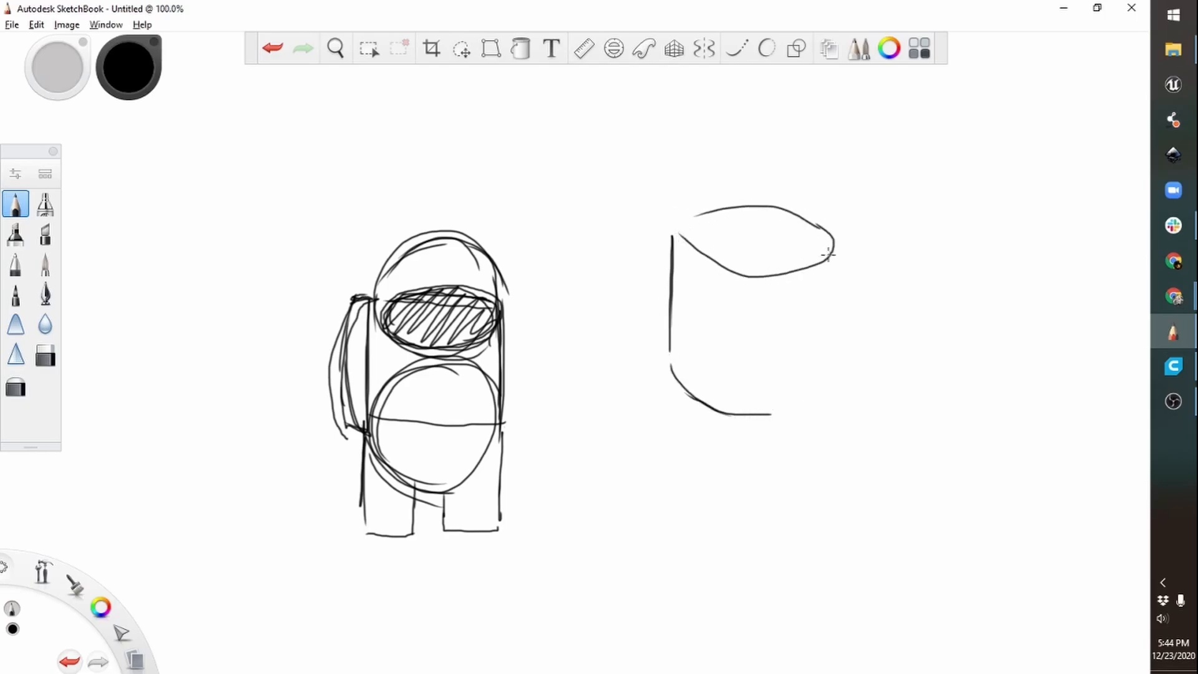
pyautogui.moveTo(671, 236)
pyautogui.mouseDown()
pyautogui.moveTo(733, 166)
pyautogui.moveTo(752, 163)
pyautogui.moveTo(817, 203)
pyautogui.mouseUp()
pyautogui.moveTo(776, 168)
pyautogui.mouseDown()
pyautogui.moveTo(829, 246)
pyautogui.moveTo(804, 188)
pyautogui.moveTo(697, 191)
pyautogui.mouseUp()
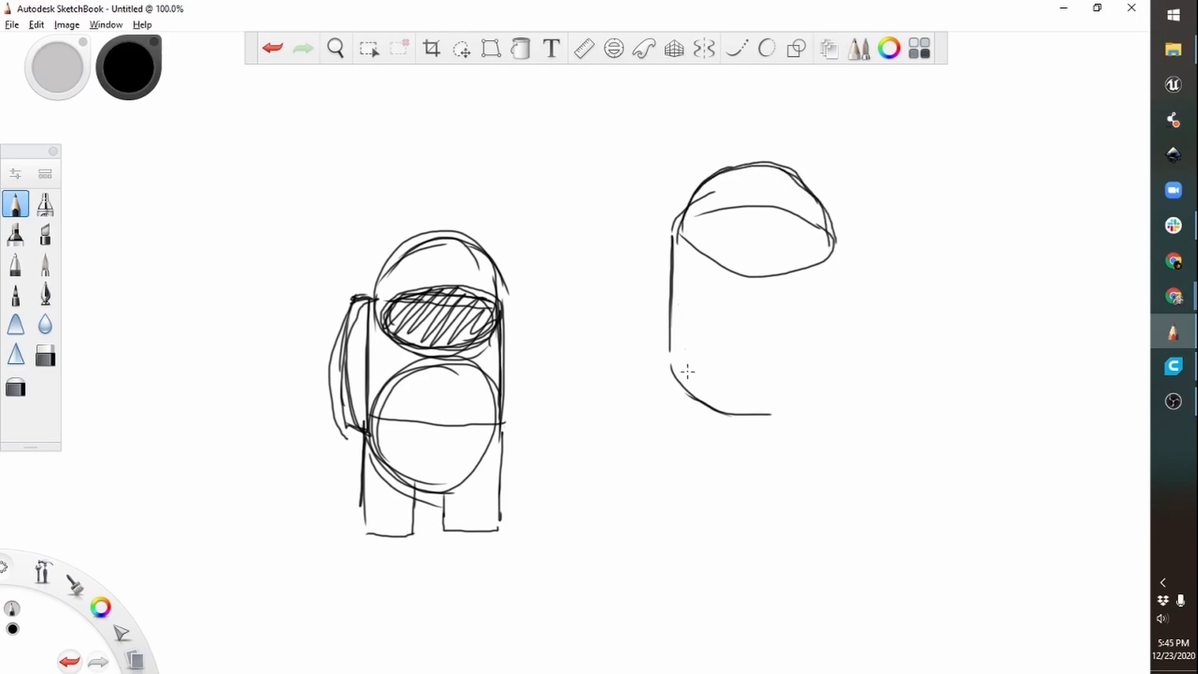
# Step: Complete the second figure's cylindrical body with a right side, a rounded underside and a closed lower rim
pyautogui.moveTo(675, 350)
pyautogui.mouseDown()
pyautogui.moveTo(689, 424)
pyautogui.moveTo(729, 453)
pyautogui.mouseUp()
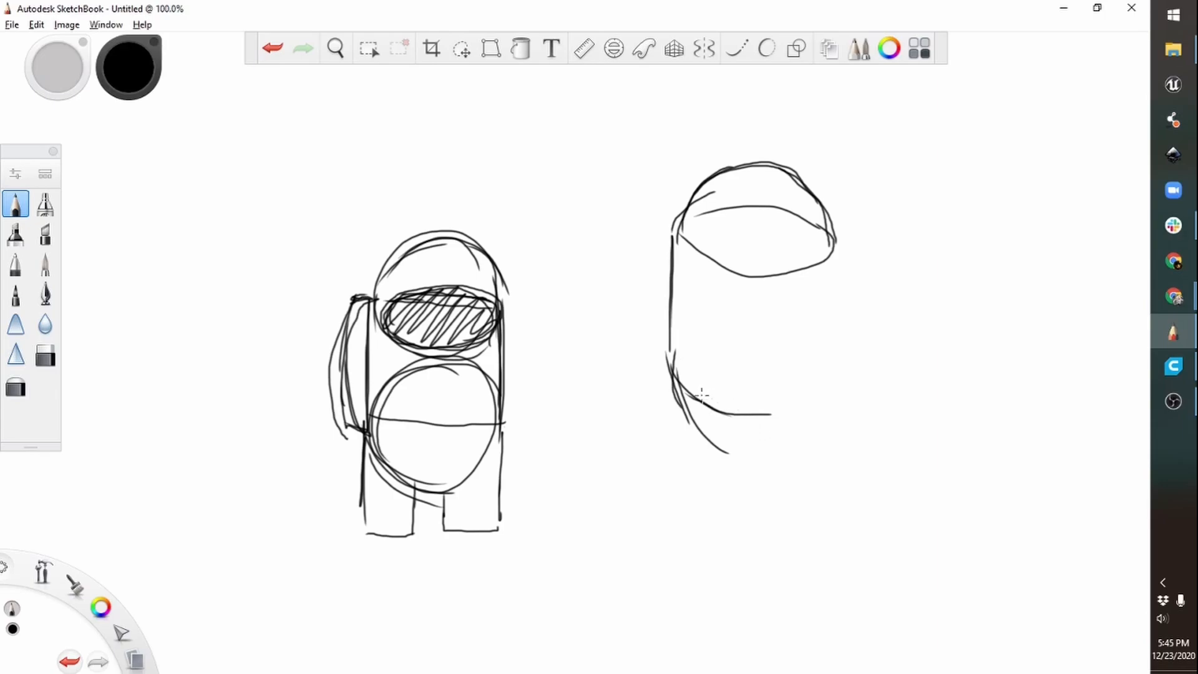
pyautogui.moveTo(687, 394)
pyautogui.mouseDown()
pyautogui.moveTo(763, 454)
pyautogui.moveTo(791, 457)
pyautogui.moveTo(821, 428)
pyautogui.mouseUp()
pyautogui.moveTo(840, 258); pyautogui.dragTo(838, 338)
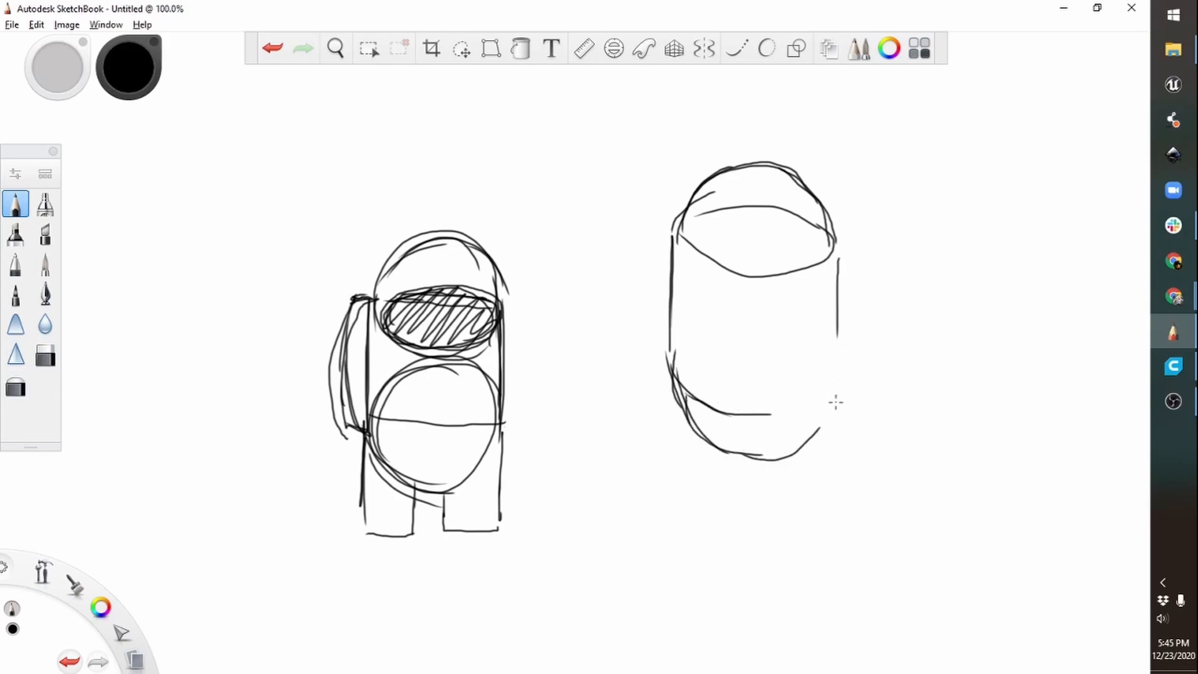
pyautogui.moveTo(836, 257); pyautogui.dragTo(830, 377)
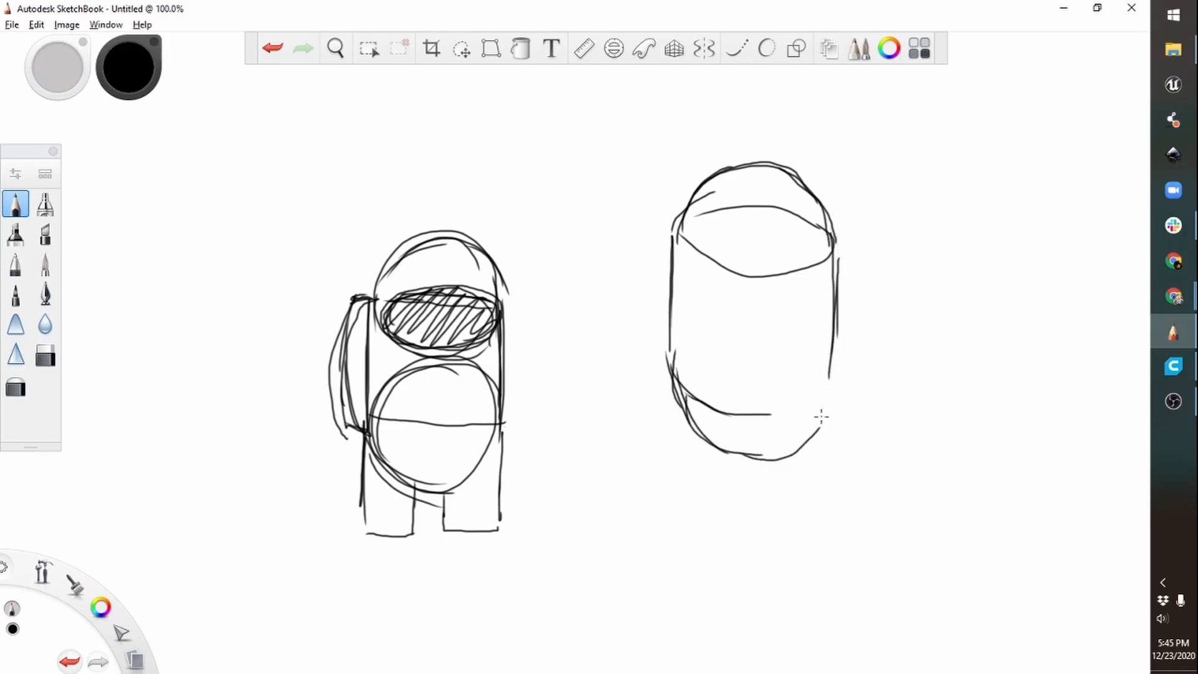
pyautogui.moveTo(790, 452)
pyautogui.mouseDown()
pyautogui.moveTo(820, 427)
pyautogui.moveTo(761, 461)
pyautogui.moveTo(825, 398)
pyautogui.mouseUp()
pyautogui.moveTo(759, 419)
pyautogui.mouseDown()
pyautogui.moveTo(829, 392)
pyautogui.moveTo(805, 418)
pyautogui.mouseUp()
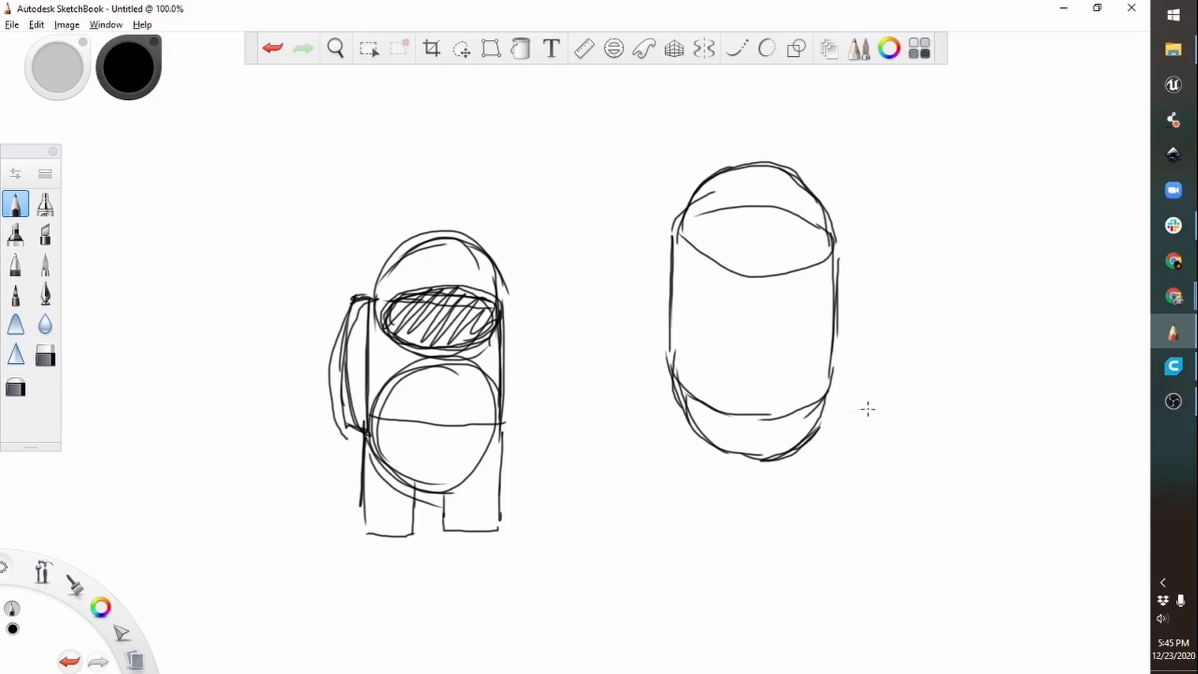
# Step: Sketch two cylindrical legs under the second figure, with the right one larger and in front
pyautogui.moveTo(739, 413)
pyautogui.mouseDown()
pyautogui.moveTo(736, 502)
pyautogui.moveTo(728, 487)
pyautogui.moveTo(774, 541)
pyautogui.mouseUp()
pyautogui.moveTo(818, 421); pyautogui.dragTo(802, 528)
pyautogui.moveTo(732, 518)
pyautogui.mouseDown()
pyautogui.moveTo(761, 546)
pyautogui.moveTo(804, 533)
pyautogui.mouseUp()
pyautogui.moveTo(683, 409)
pyautogui.mouseDown()
pyautogui.moveTo(685, 481)
pyautogui.moveTo(714, 496)
pyautogui.mouseUp()
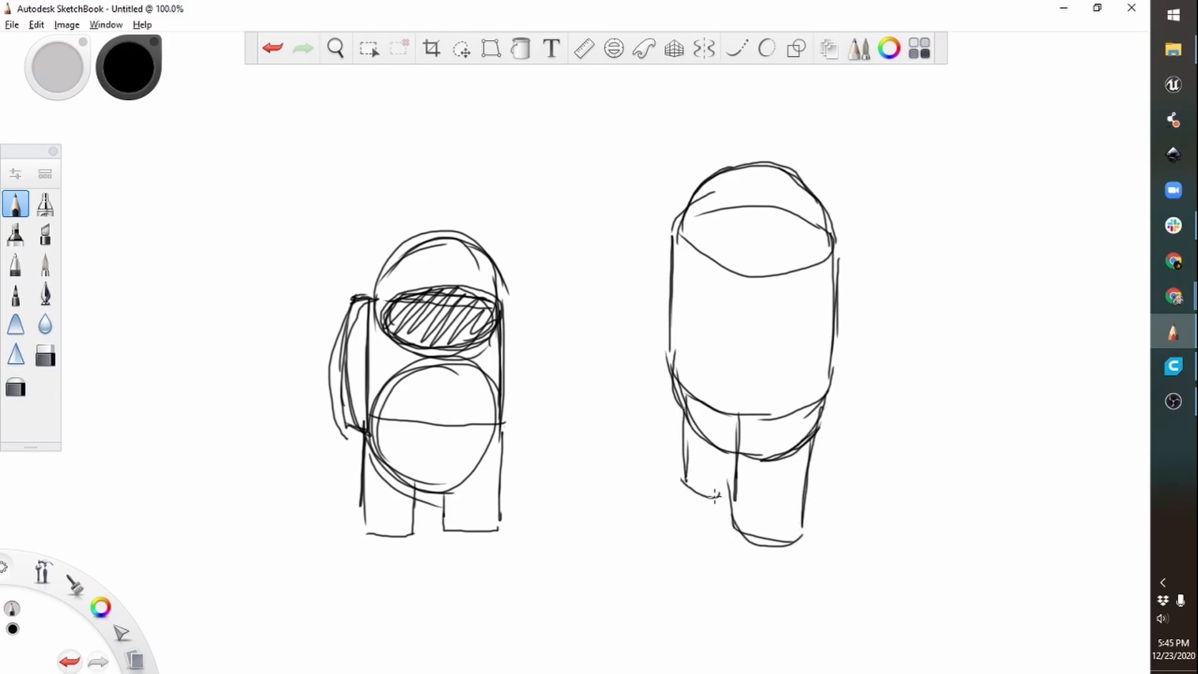
# Step: Draw a rounded visor on the second figure's upper left and a backpack along its right side
pyautogui.moveTo(673, 251); pyautogui.dragTo(684, 239)
pyautogui.moveTo(669, 286); pyautogui.dragTo(720, 331)
pyautogui.moveTo(679, 238)
pyautogui.mouseDown()
pyautogui.moveTo(751, 309)
pyautogui.moveTo(723, 331)
pyautogui.mouseUp()
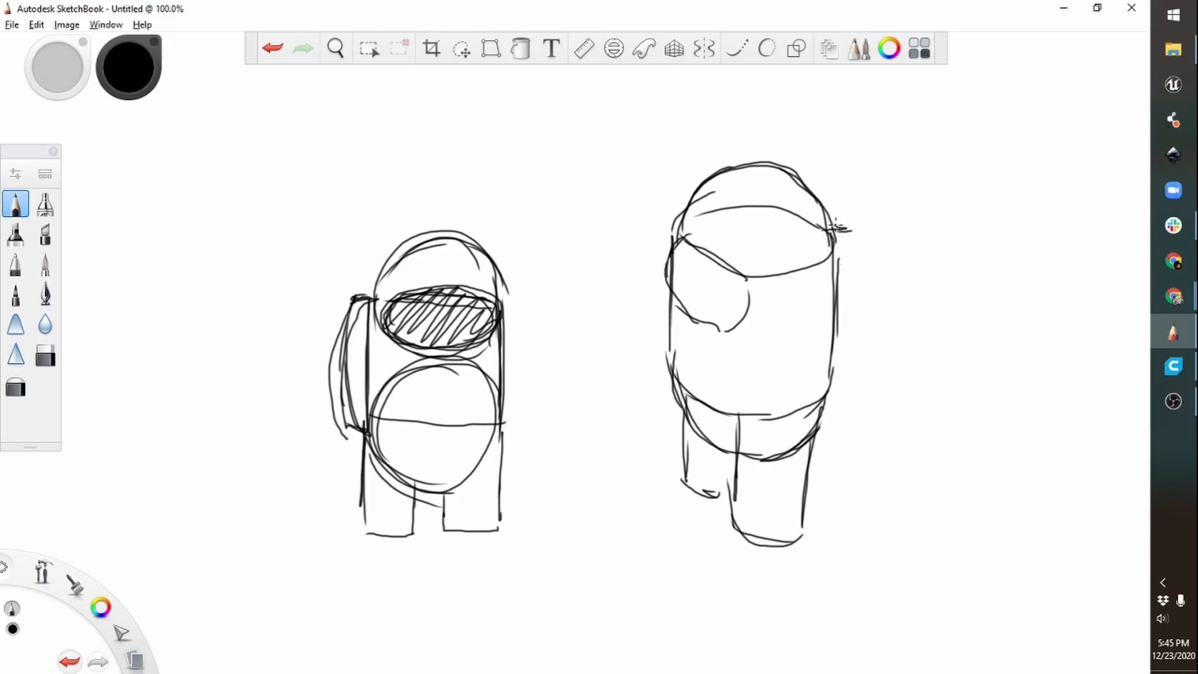
pyautogui.moveTo(836, 227)
pyautogui.mouseDown()
pyautogui.moveTo(866, 245)
pyautogui.moveTo(863, 405)
pyautogui.moveTo(867, 299)
pyautogui.moveTo(851, 239)
pyautogui.moveTo(859, 362)
pyautogui.mouseUp()
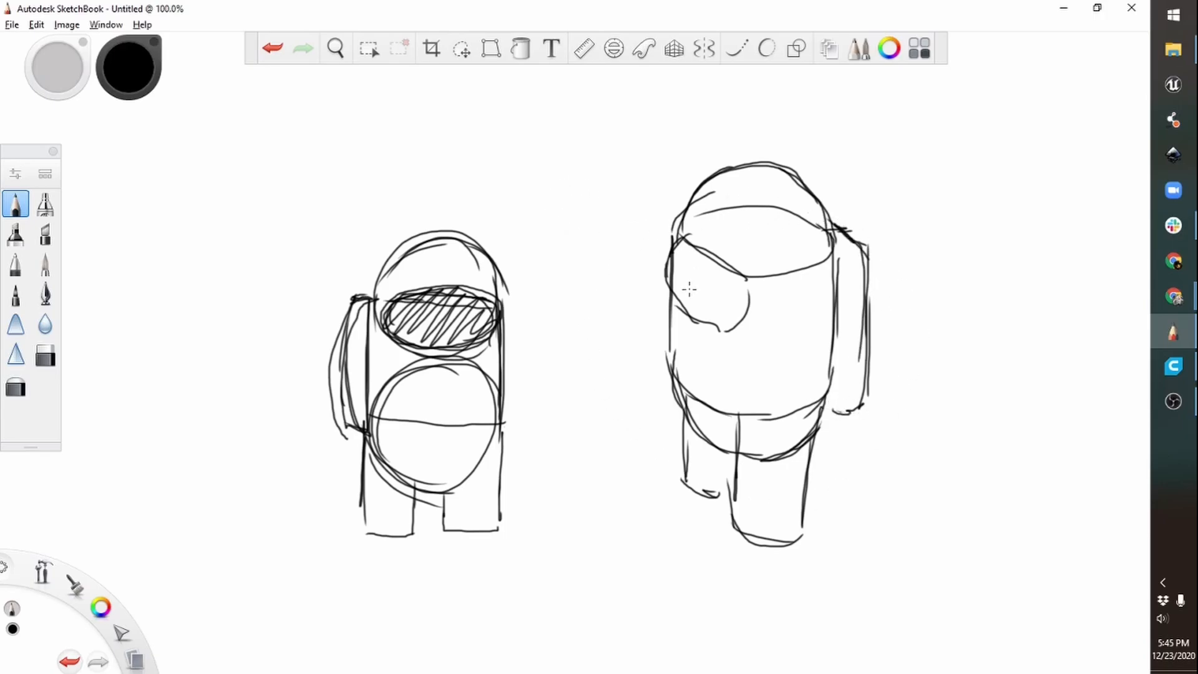
# Step: Switch to the Tinkercad design and move both finished characters toward the back of the workplane
pyautogui.hotkey('alt', 'Tab')
pyautogui.click(125, 14)
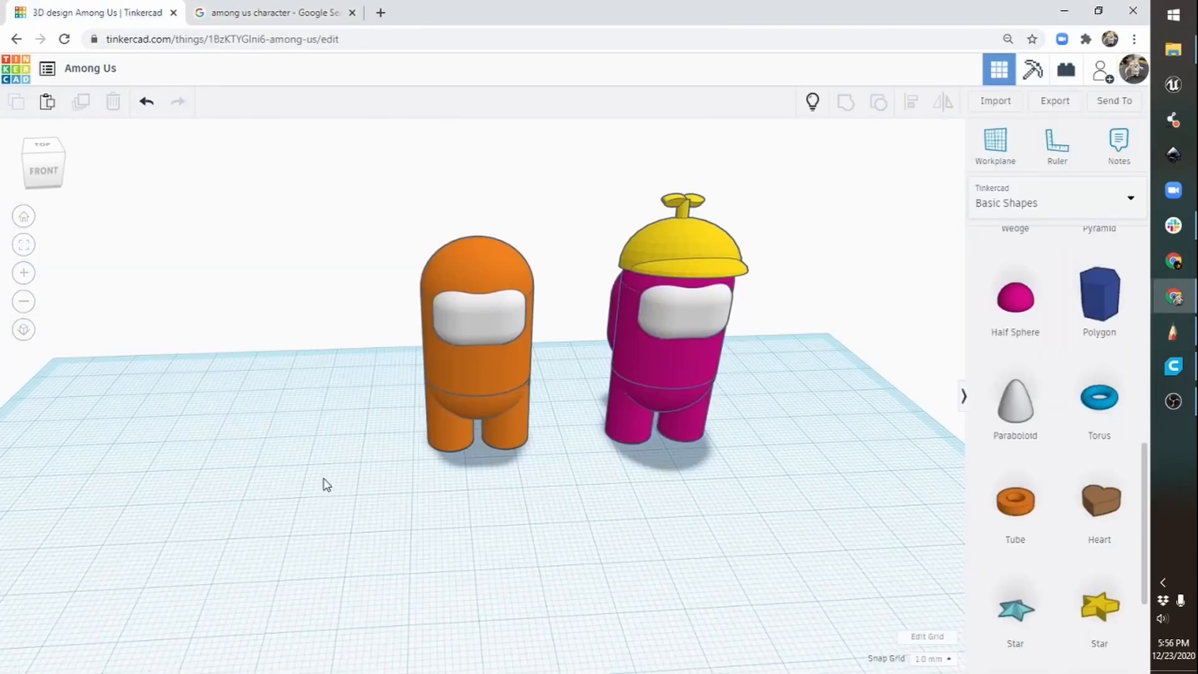
pyautogui.moveTo(324, 484); pyautogui.dragTo(785, 294)
pyautogui.scroll(2, 763, 307)
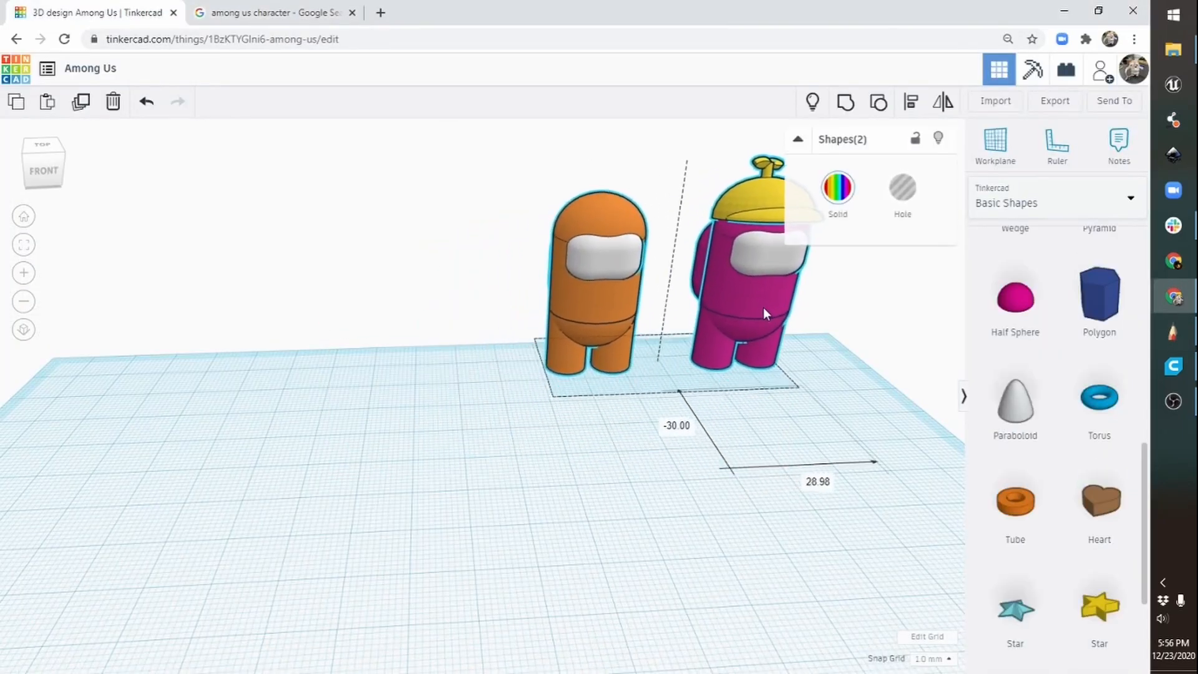
pyautogui.moveTo(496, 564); pyautogui.dragTo(605, 390, button='middle')
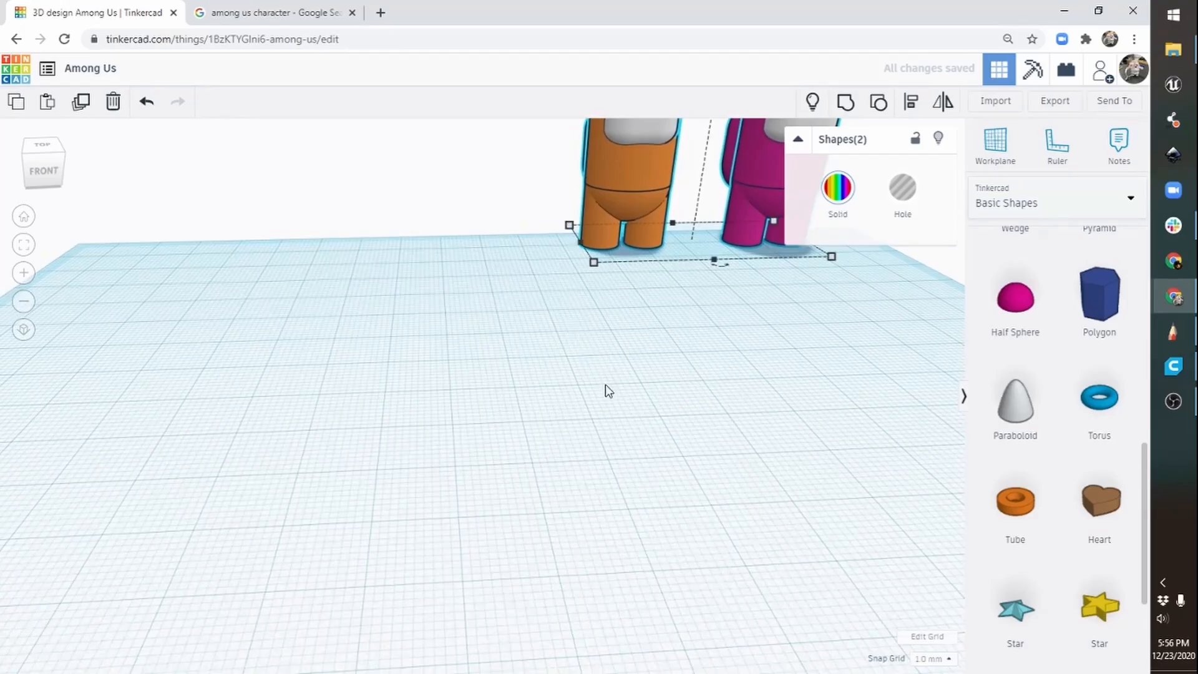
pyautogui.moveTo(605, 384); pyautogui.dragTo(623, 399, button='right')
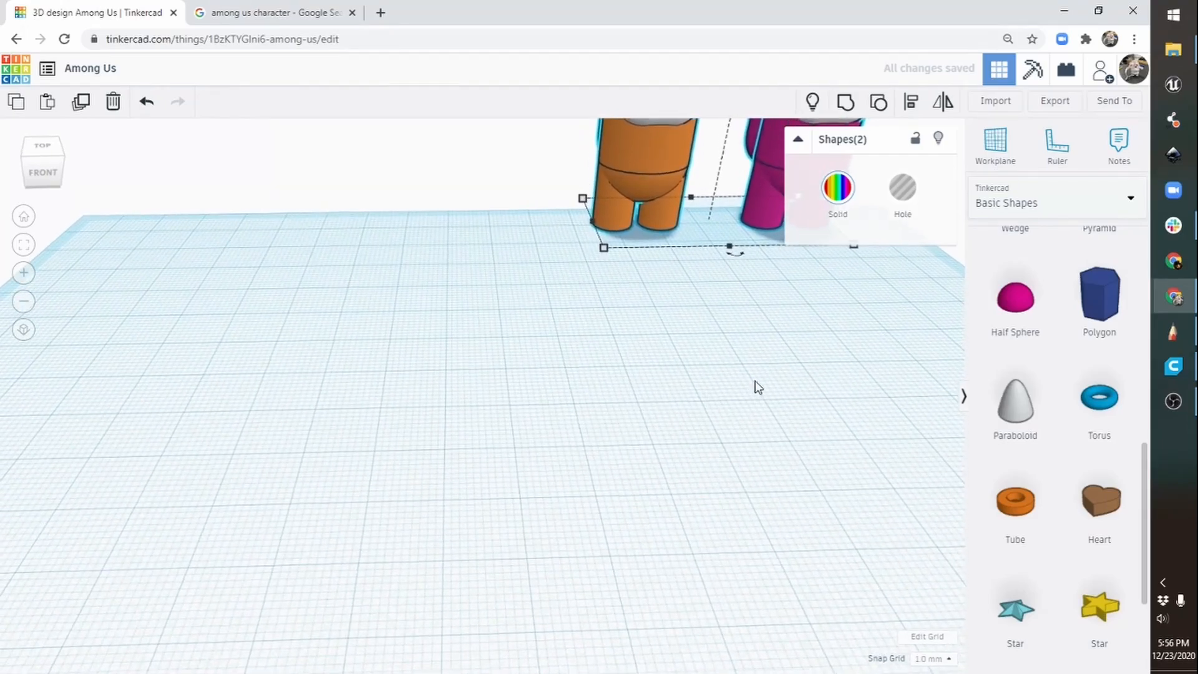
pyautogui.moveTo(755, 380); pyautogui.dragTo(664, 354, button='middle')
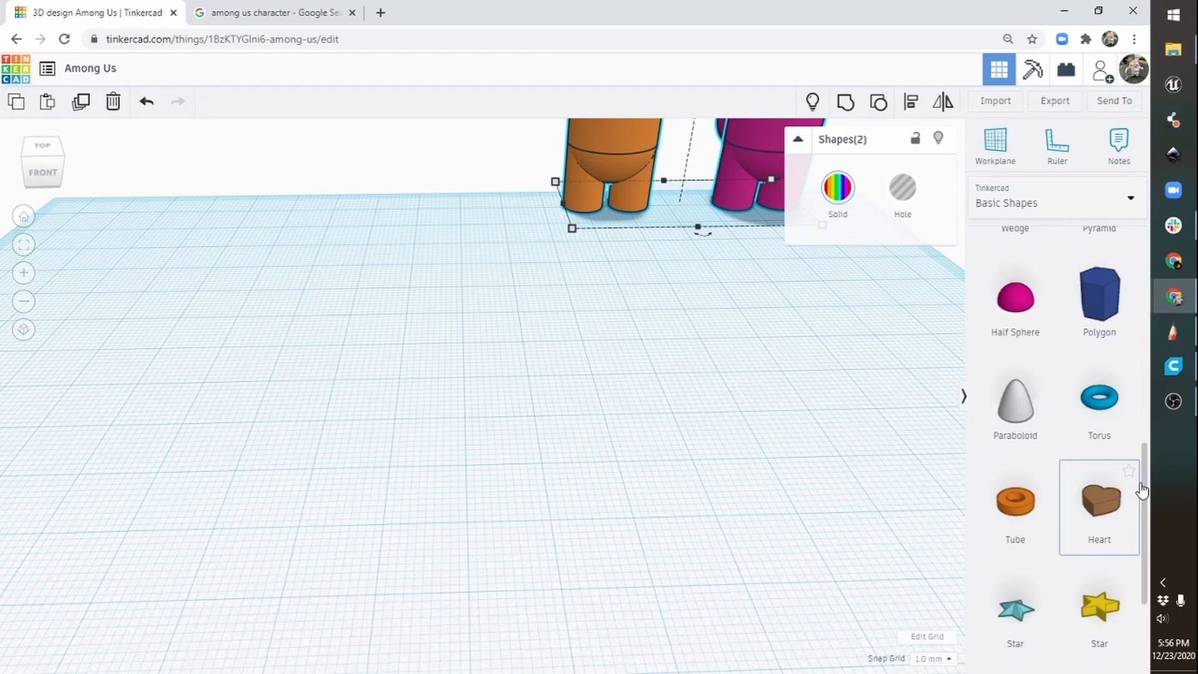
# Step: Place a solid cylinder in the open area of the workplane and set its sides to 64
pyautogui.moveTo(1142, 490); pyautogui.dragTo(1149, 266)
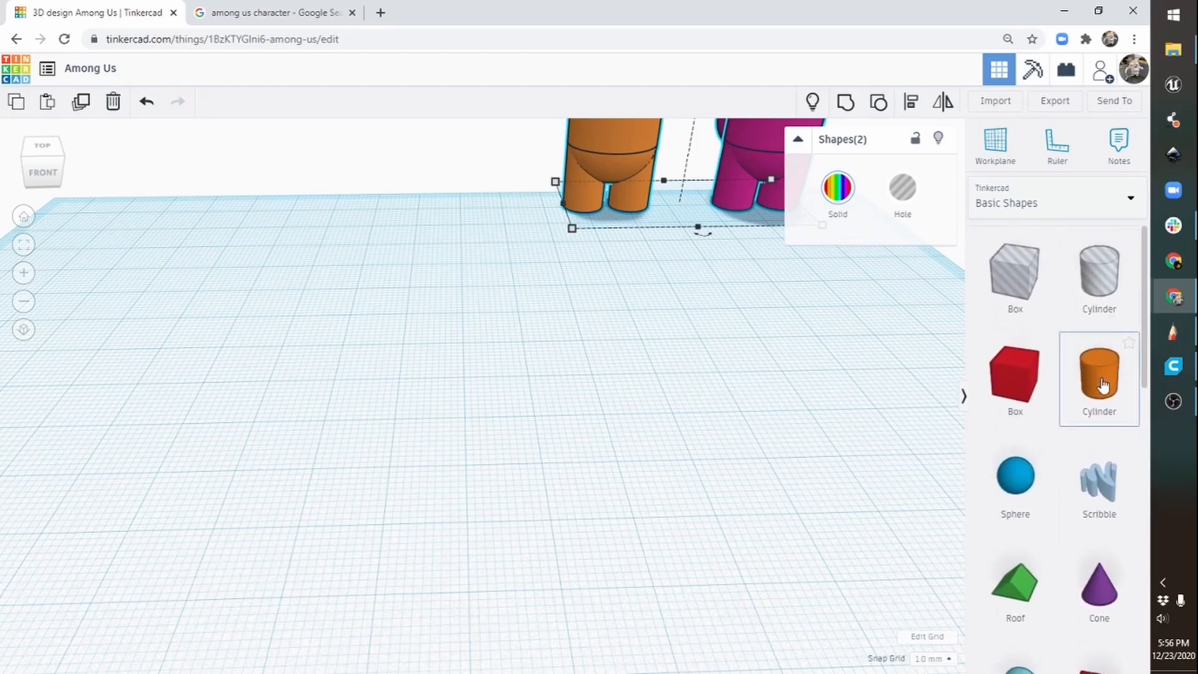
pyautogui.moveTo(1102, 385); pyautogui.dragTo(456, 421)
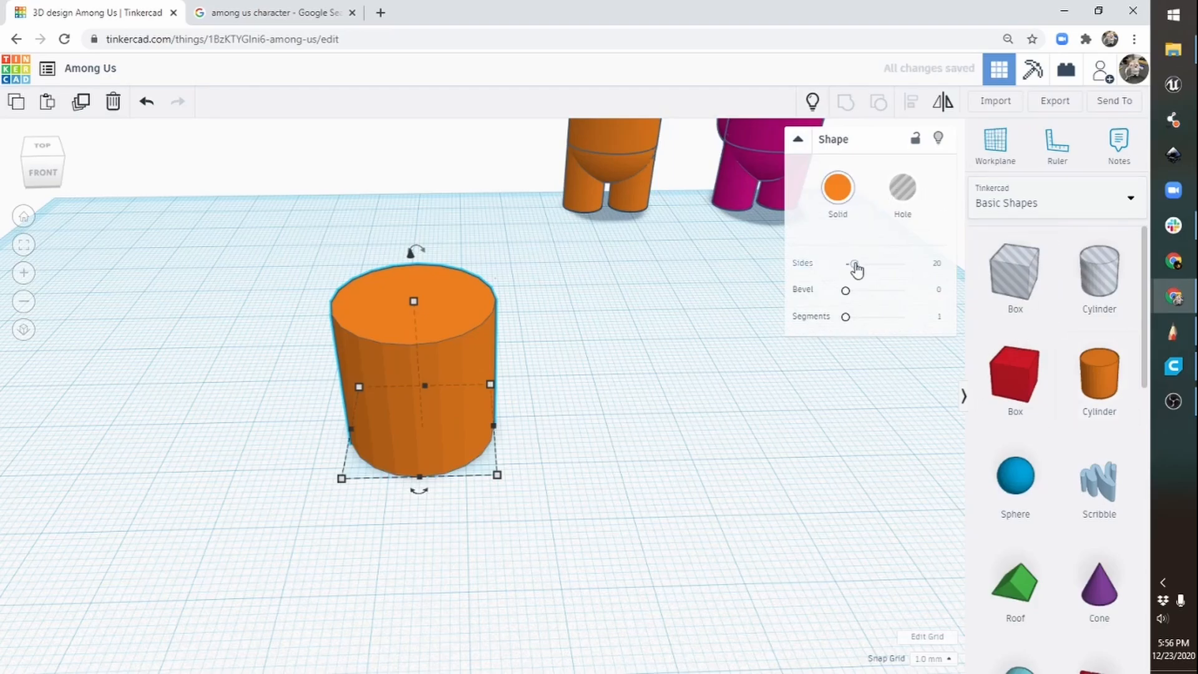
pyautogui.moveTo(855, 267); pyautogui.dragTo(938, 270)
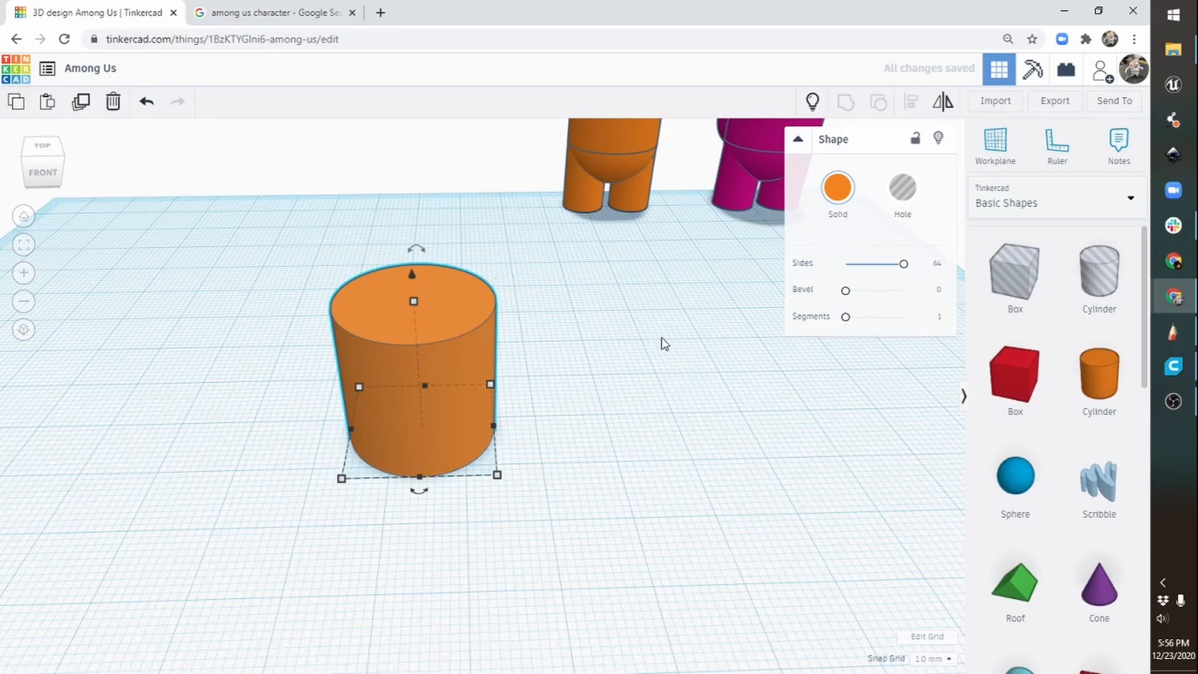
# Step: Place a sphere beside the cylinder and set its steps to 24
pyautogui.moveTo(633, 347); pyautogui.dragTo(642, 515, button='right')
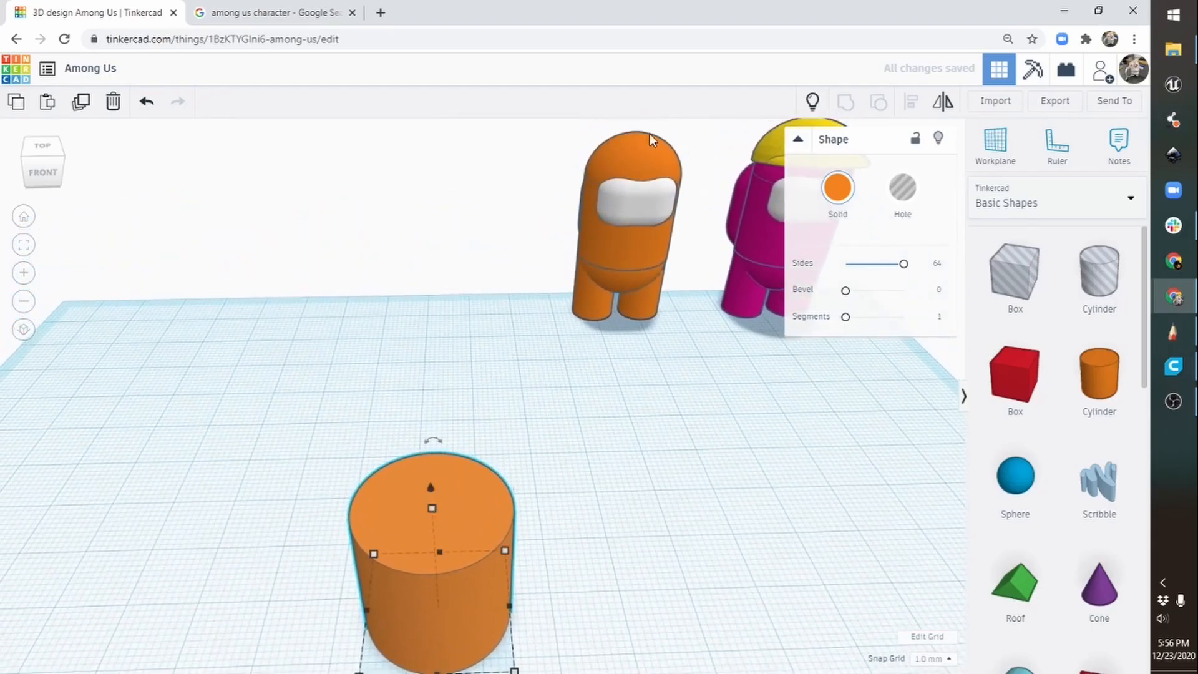
pyautogui.moveTo(635, 505); pyautogui.dragTo(656, 381, button='middle')
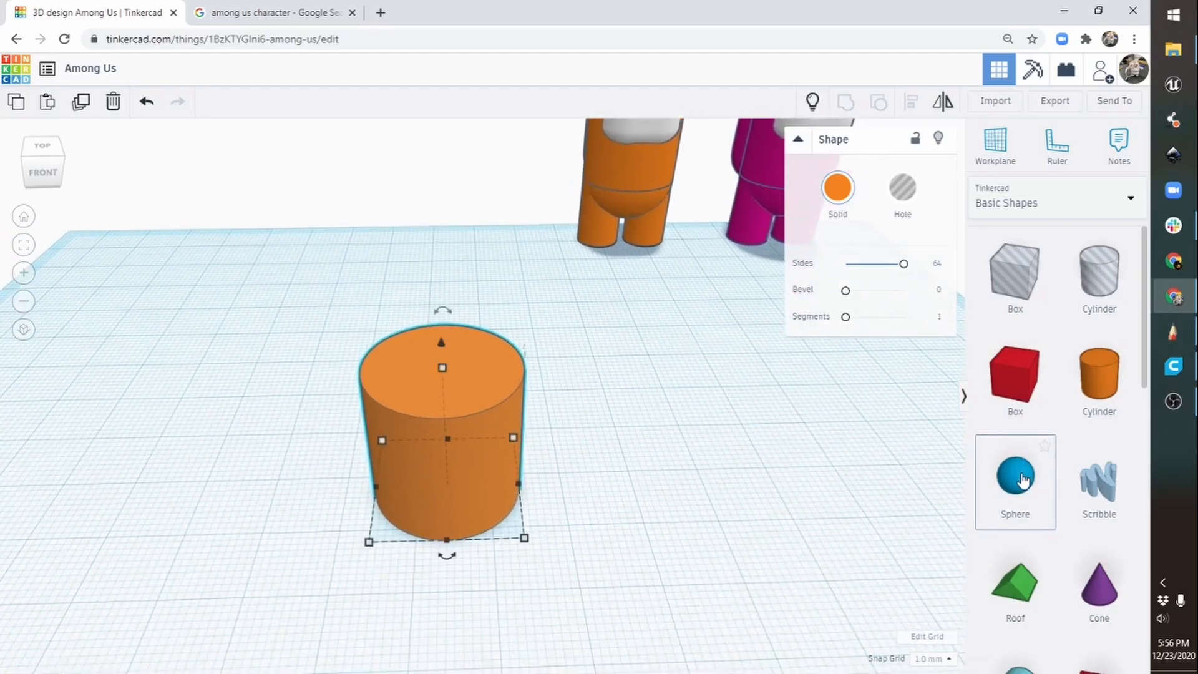
pyautogui.moveTo(1022, 480); pyautogui.dragTo(594, 513)
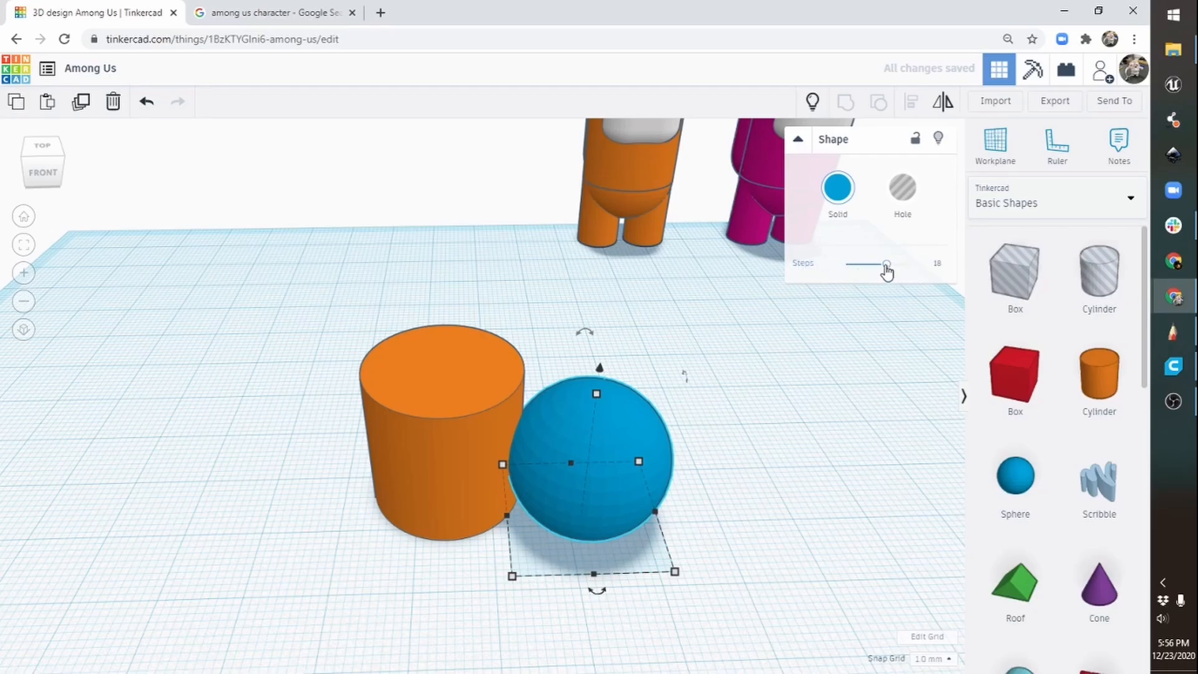
pyautogui.moveTo(887, 267); pyautogui.dragTo(937, 268)
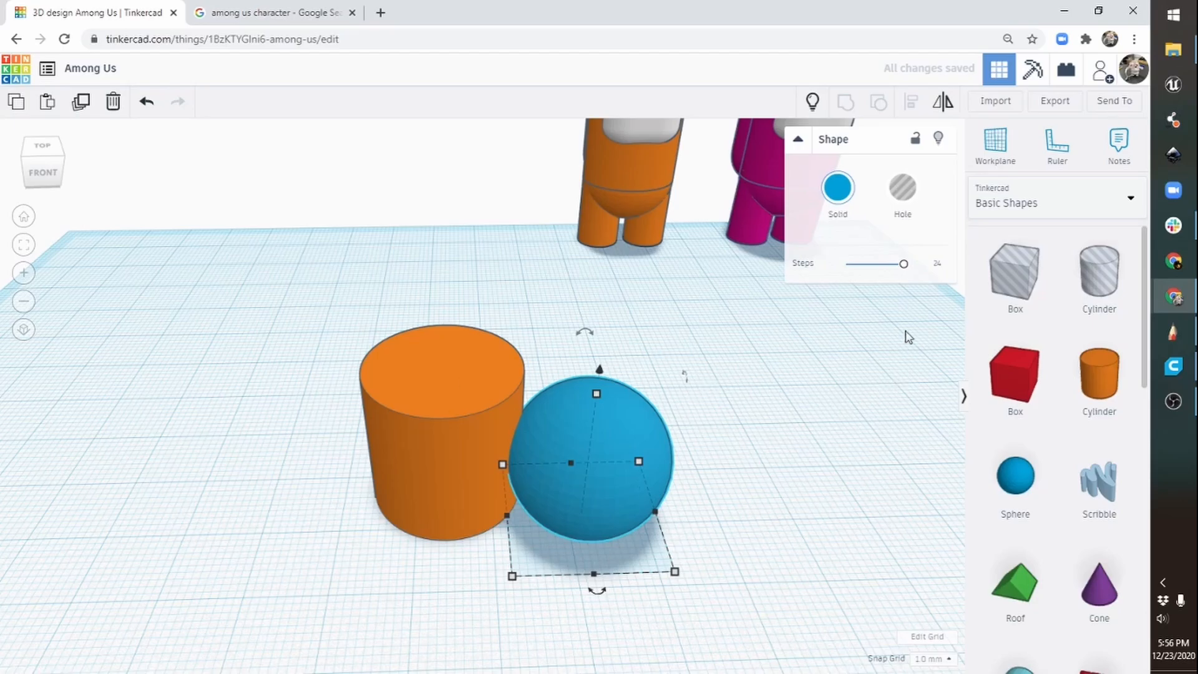
pyautogui.moveTo(905, 265); pyautogui.dragTo(838, 266)
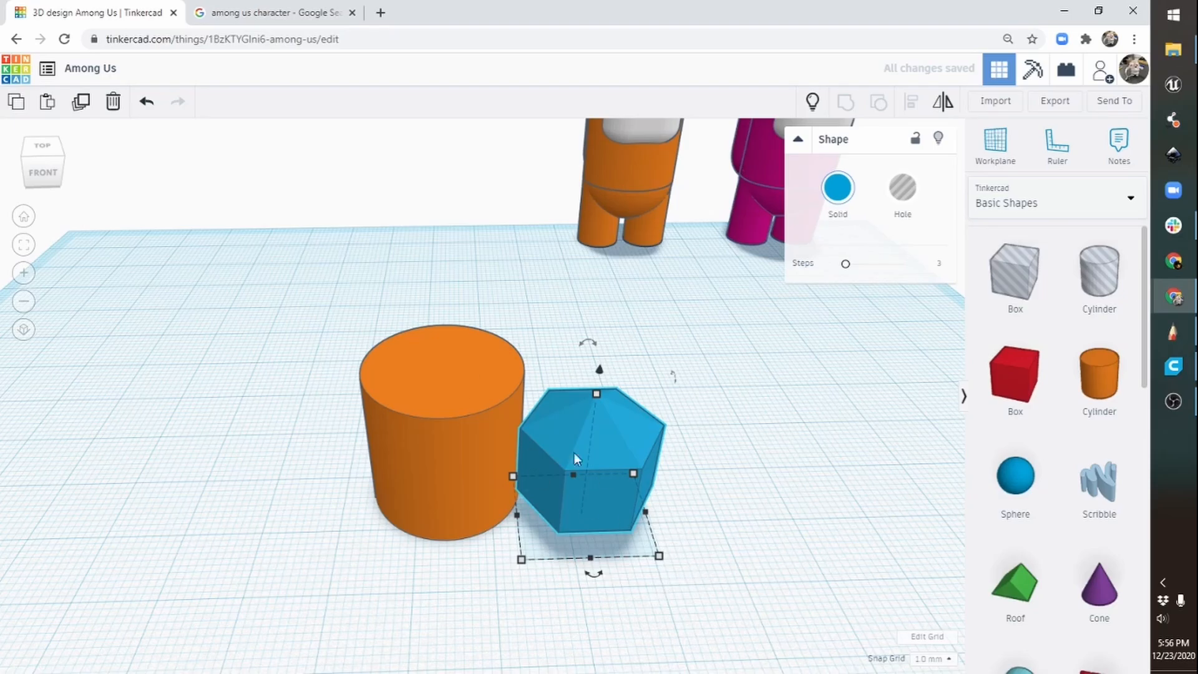
pyautogui.moveTo(846, 267); pyautogui.dragTo(907, 269)
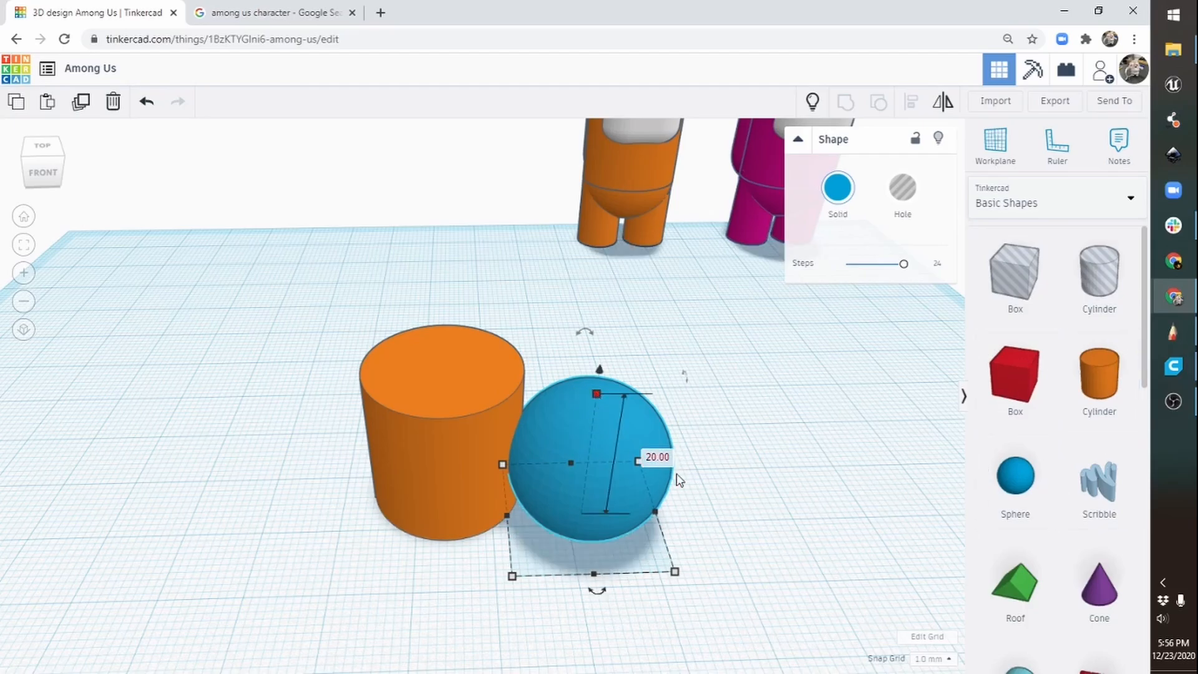
# Step: Check the heights of the cylinder and sphere, and raise the sphere 10 mm above the workplane
pyautogui.click(463, 384)
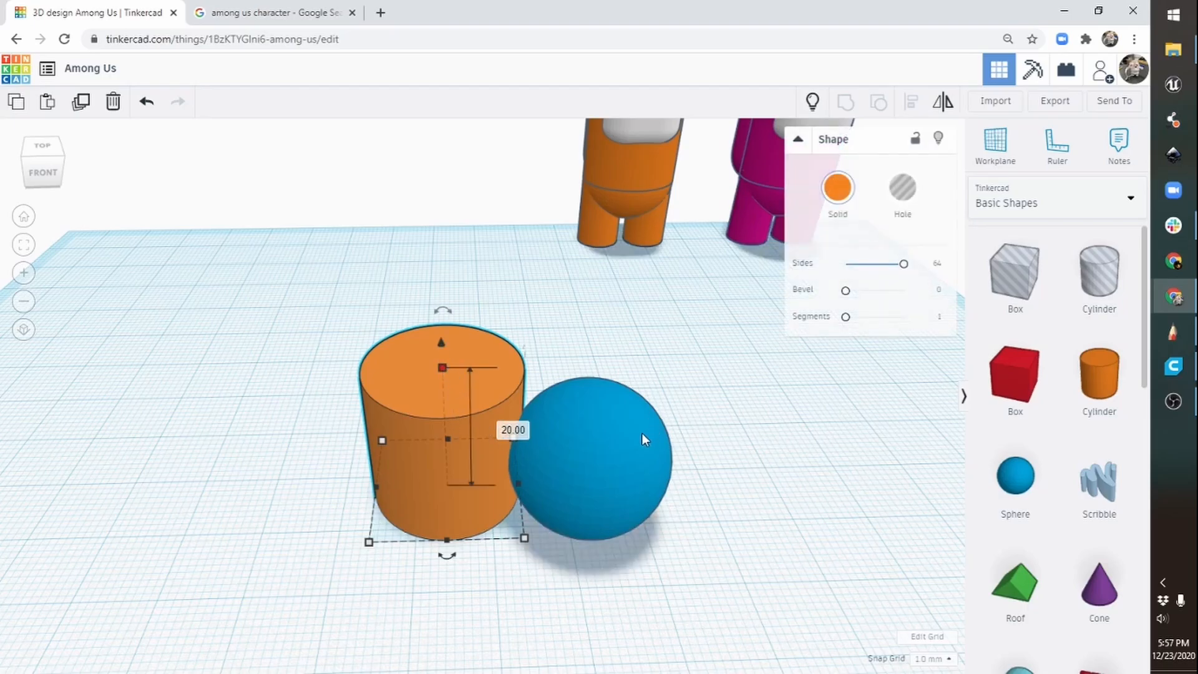
pyautogui.click(611, 448)
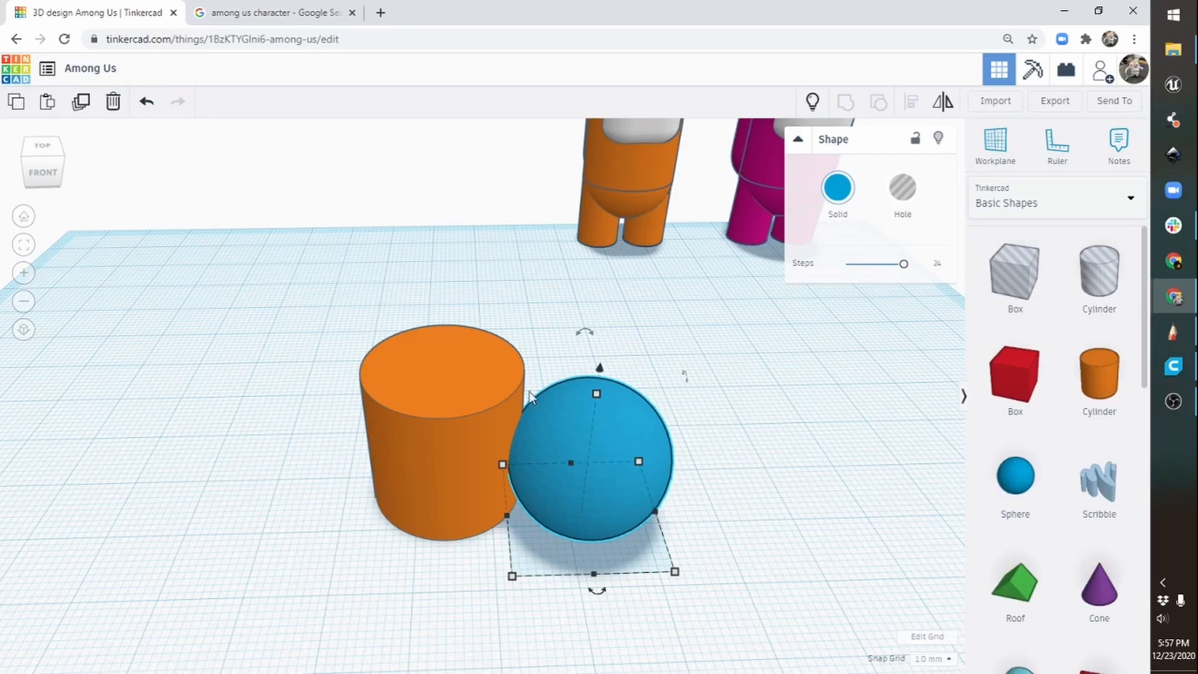
pyautogui.moveTo(603, 368); pyautogui.dragTo(617, 295)
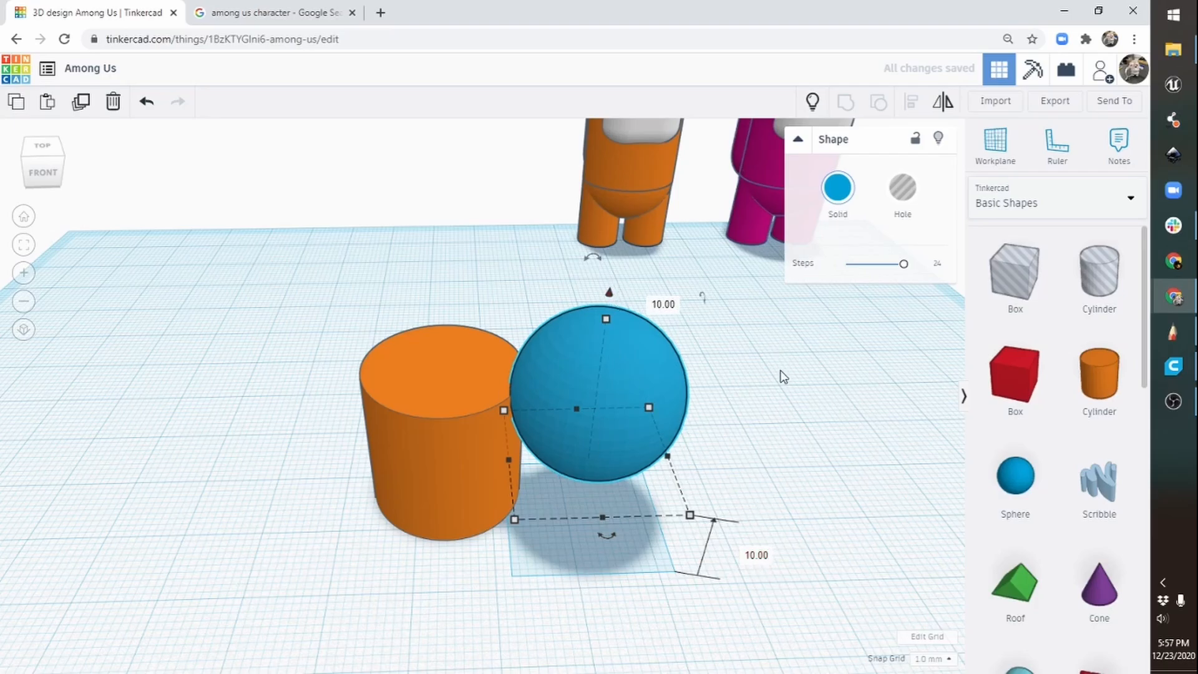
# Step: Lift the sphere higher above the workplane and set its elevation to exactly 10 mm
pyautogui.moveTo(613, 291); pyautogui.dragTo(620, 226)
pyautogui.click(770, 536)
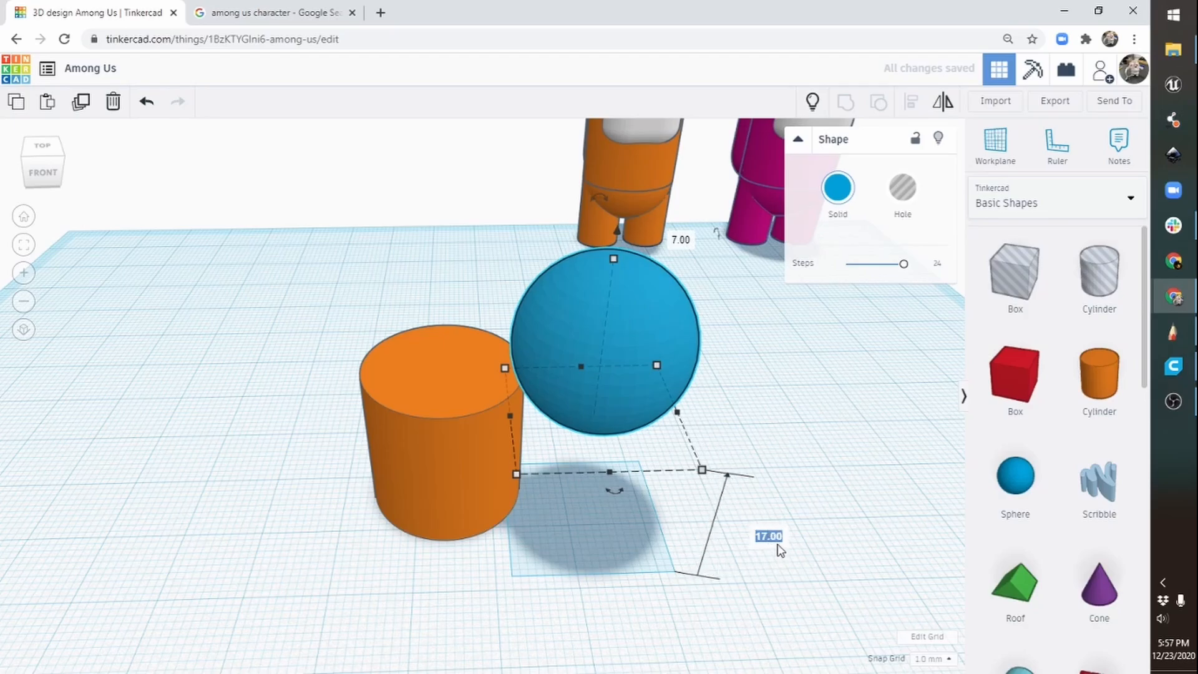
pyautogui.write('10')
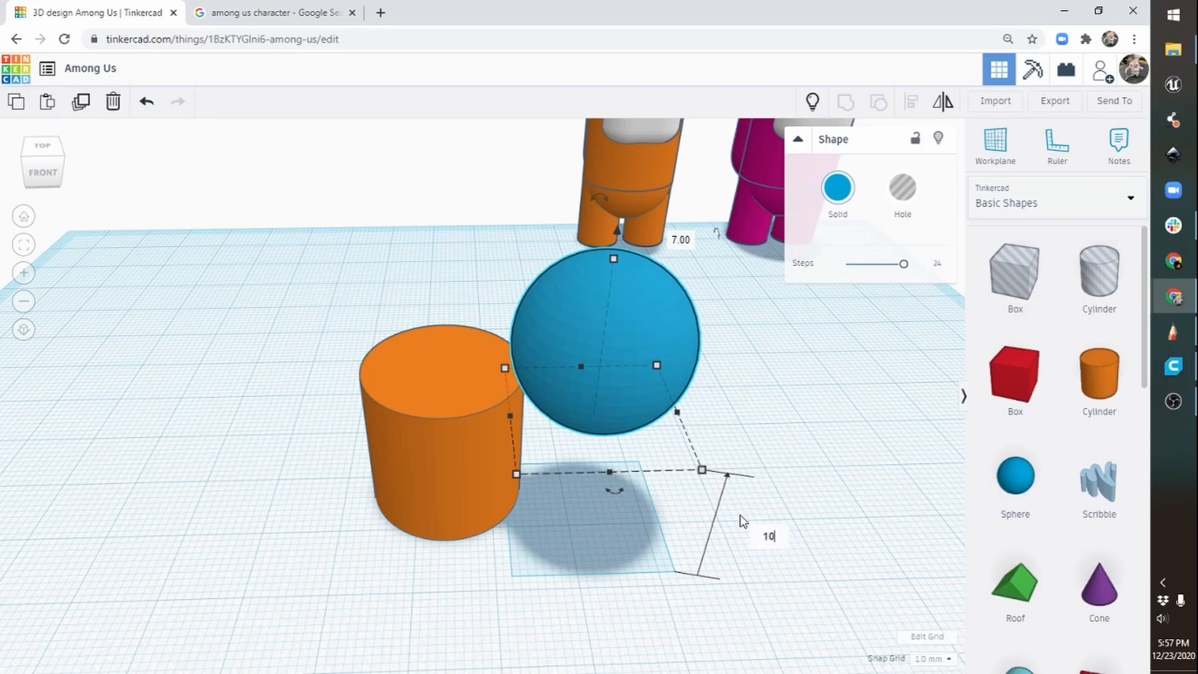
pyautogui.press('Return')
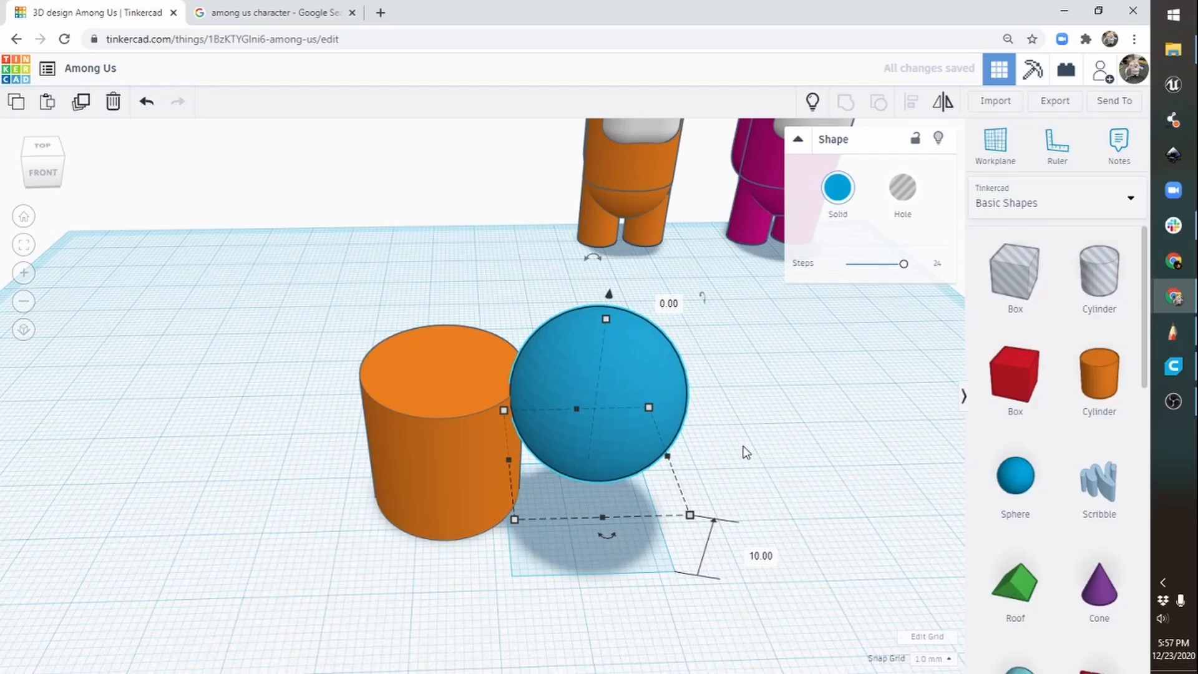
# Step: Select the sphere and cylinder and align their centres along both horizontal directions so the sphere caps the cylinder
pyautogui.moveTo(637, 369)
pyautogui.mouseDown()
pyautogui.moveTo(454, 337)
pyautogui.moveTo(623, 368)
pyautogui.mouseUp()
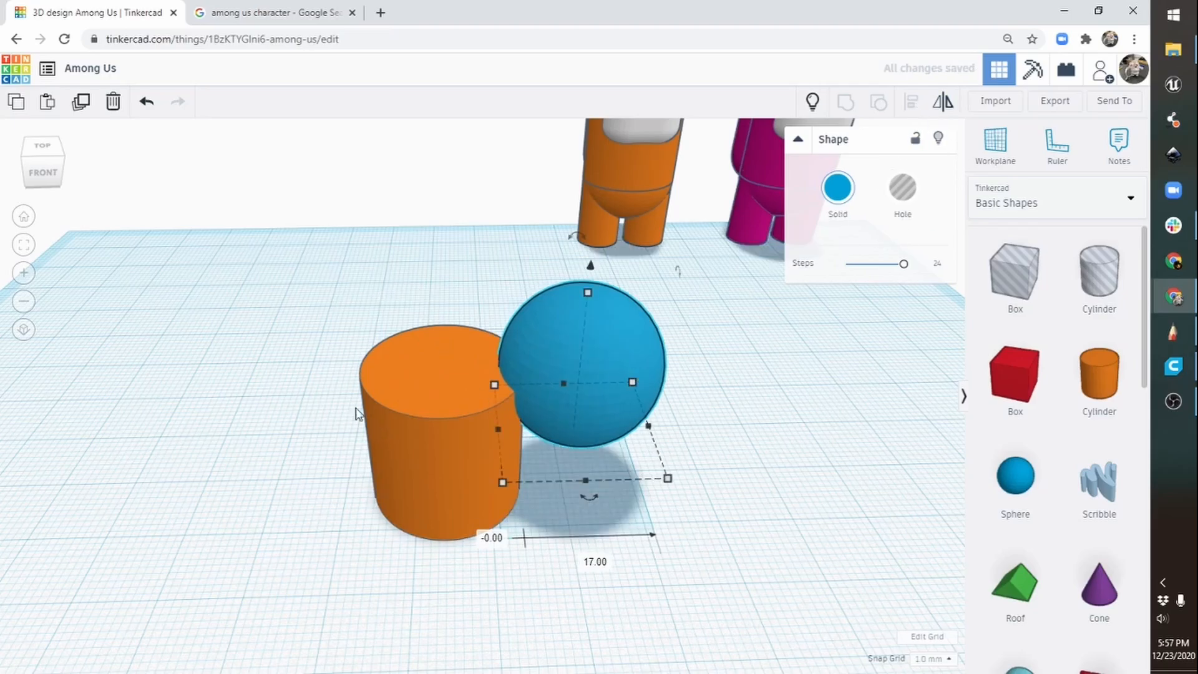
pyautogui.moveTo(277, 305); pyautogui.dragTo(669, 507)
pyautogui.moveTo(674, 522); pyautogui.dragTo(678, 535)
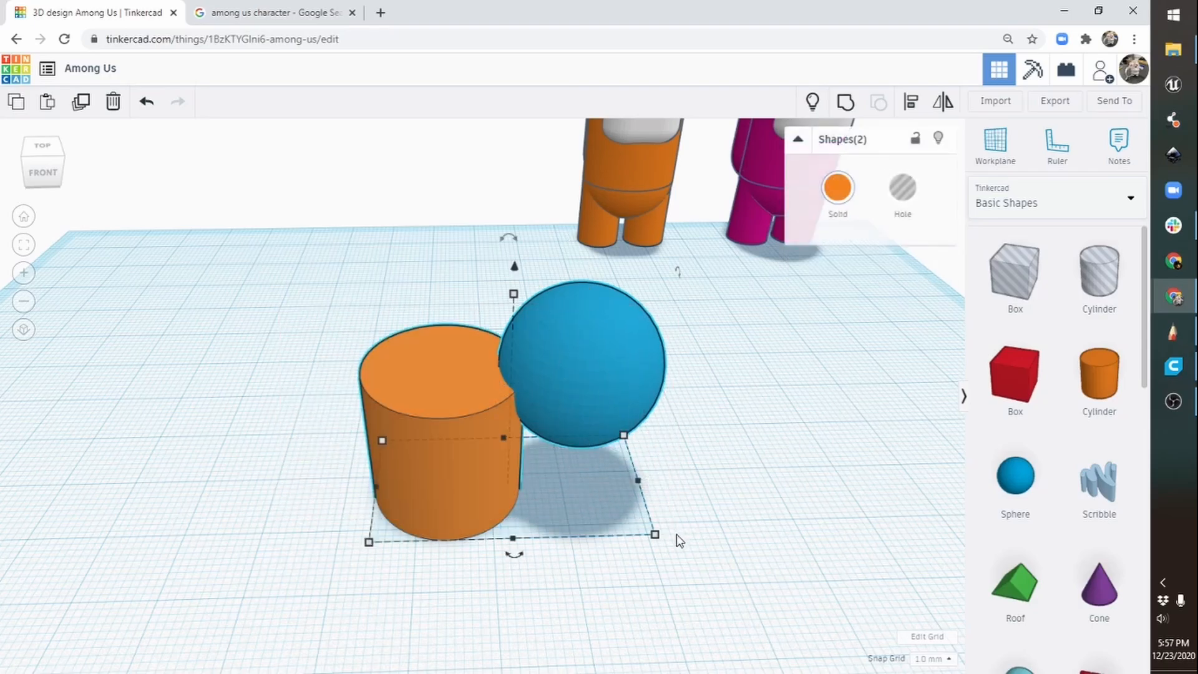
pyautogui.click(911, 103)
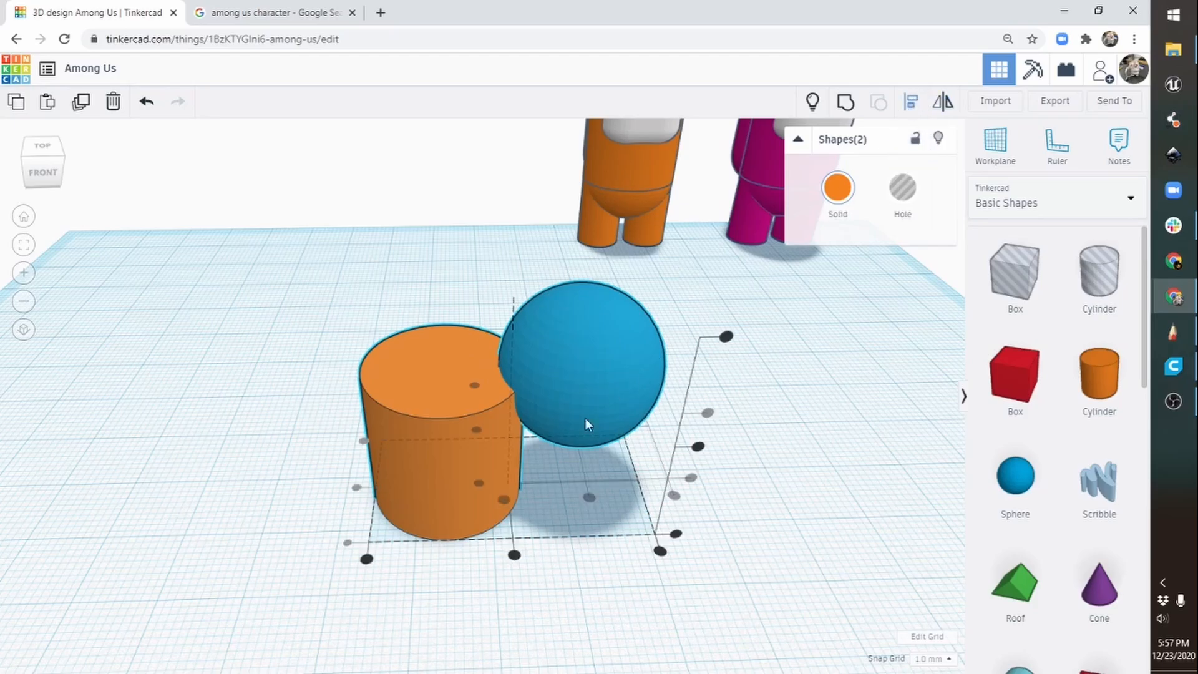
pyautogui.click(515, 556)
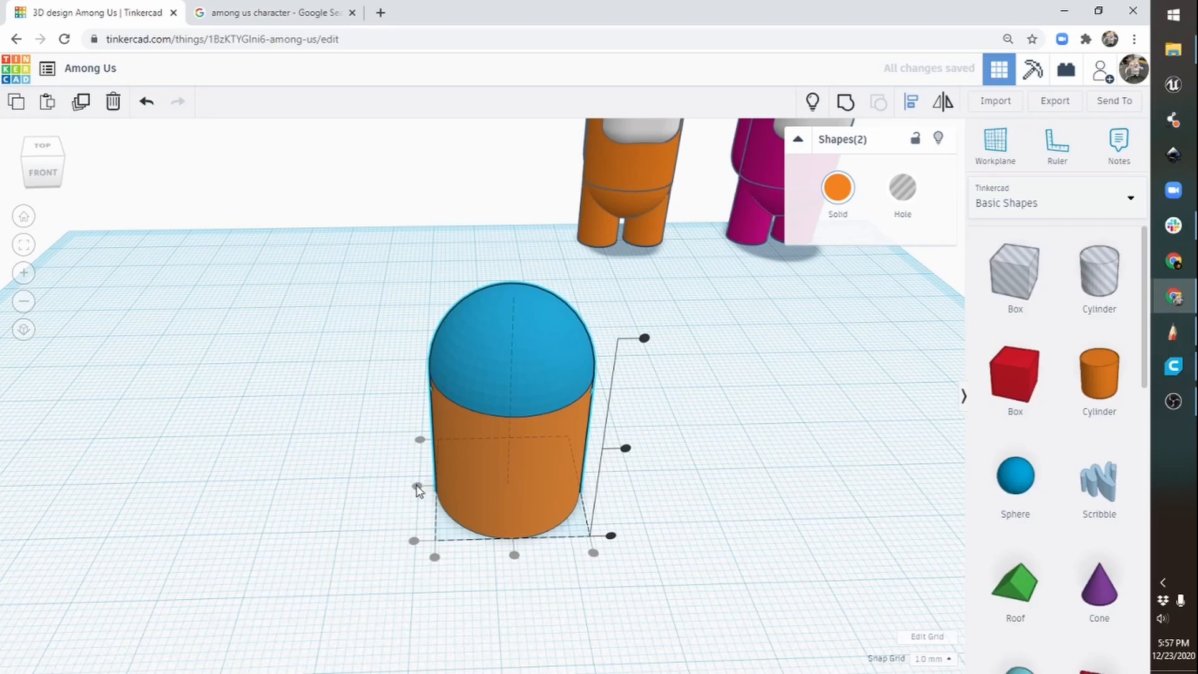
pyautogui.click(443, 568)
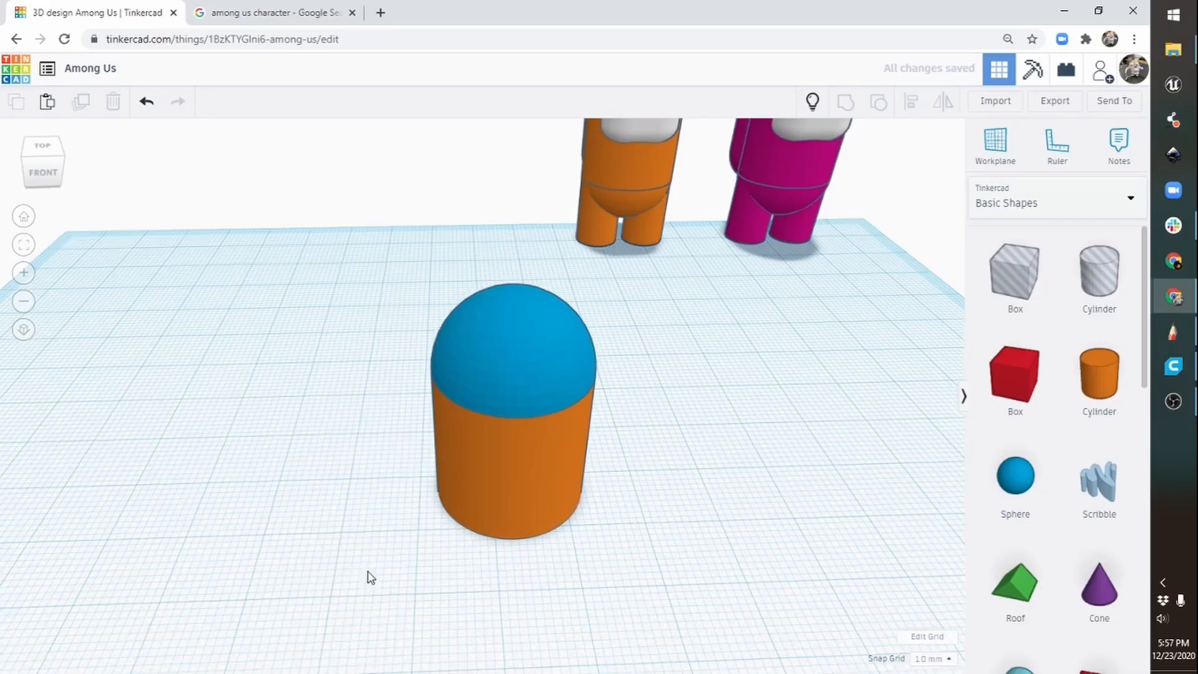
# Step: Duplicate the sphere in place and lower the copy 20 mm to round off the cylinder's underside
pyautogui.moveTo(367, 573); pyautogui.dragTo(362, 538, button='right')
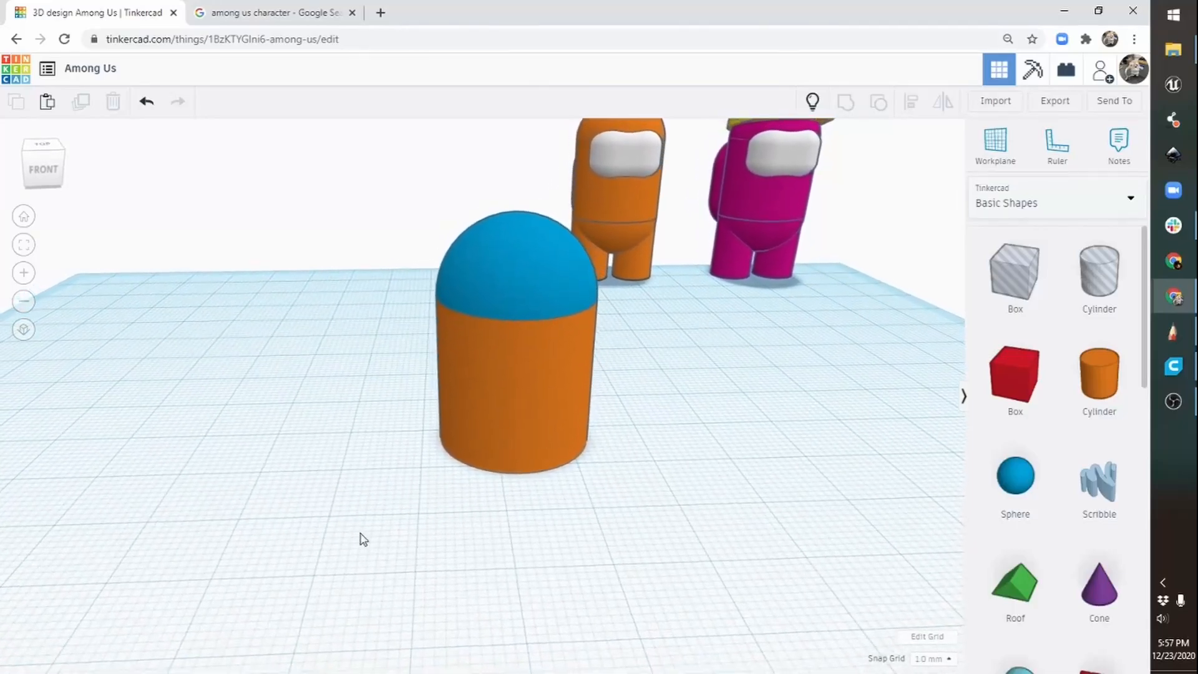
pyautogui.click(507, 264)
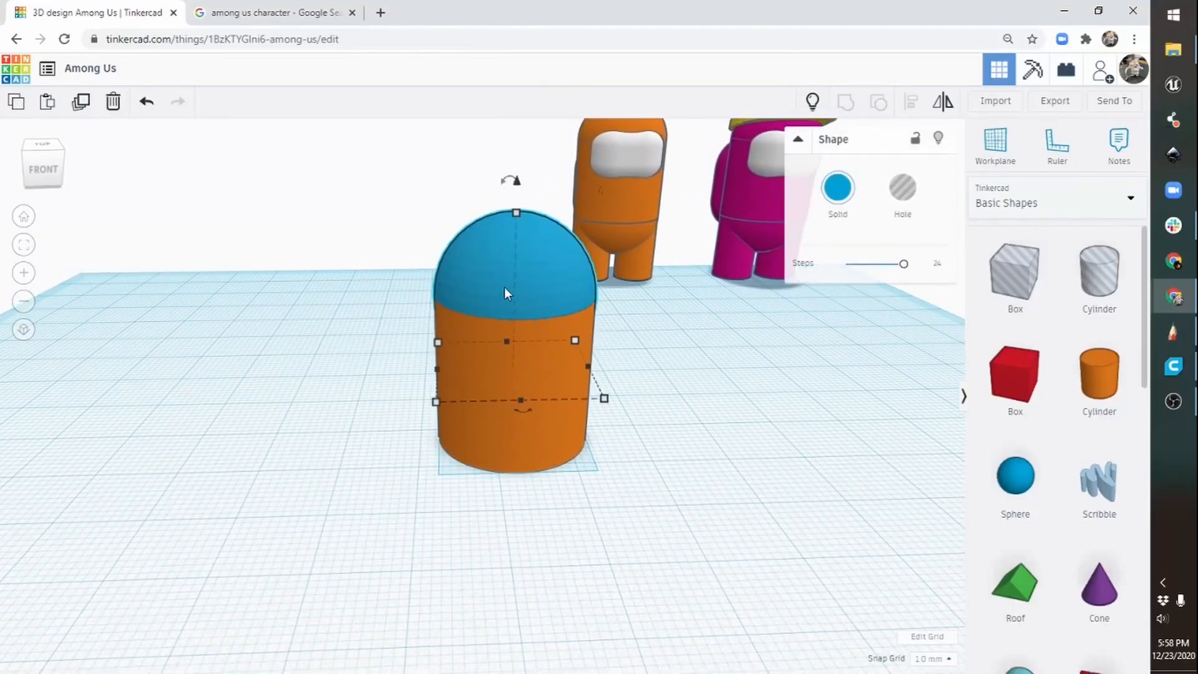
pyautogui.click(81, 105)
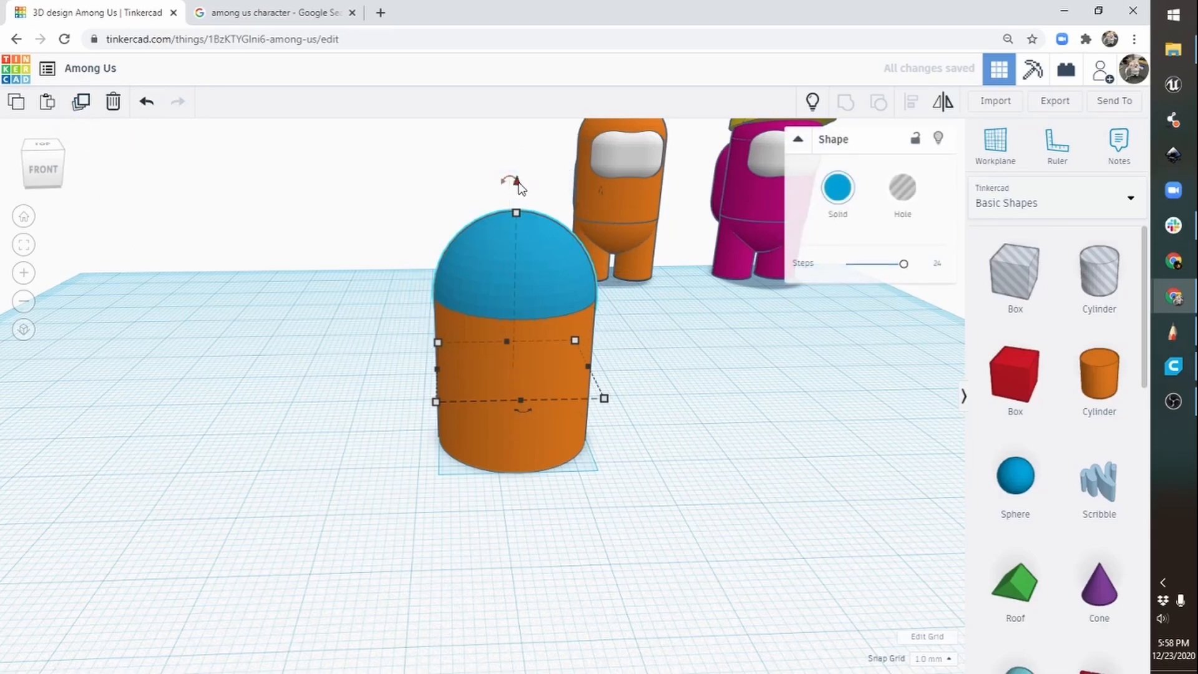
pyautogui.moveTo(342, 287); pyautogui.dragTo(284, 266, button='right')
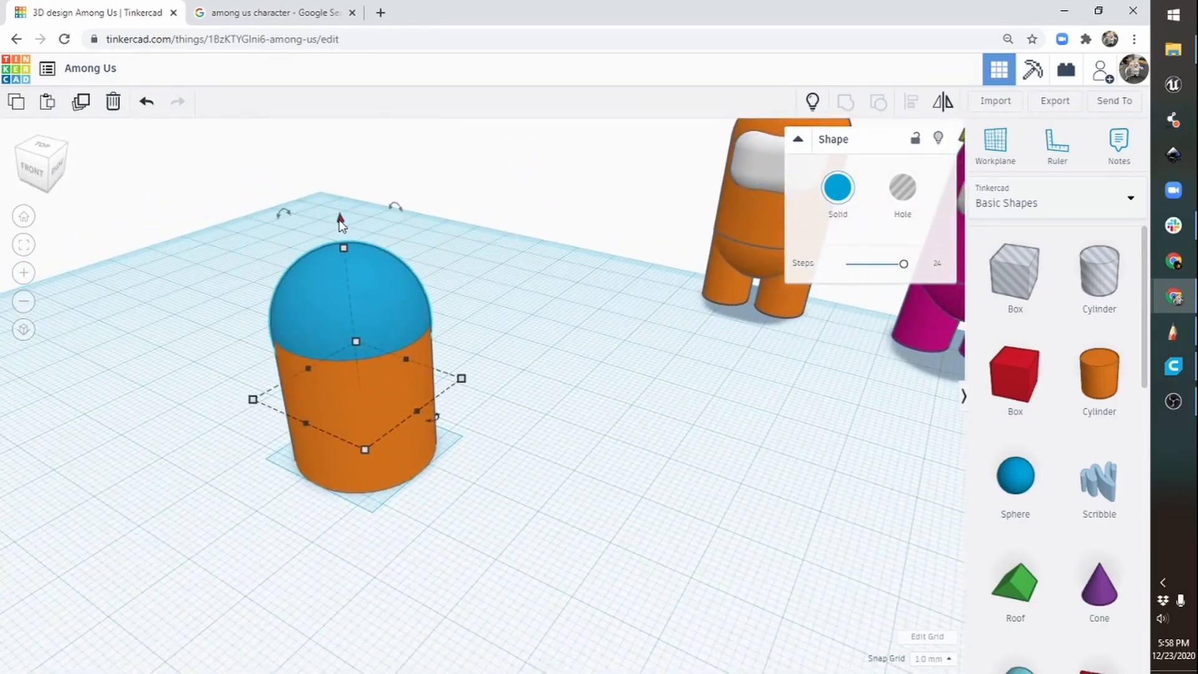
pyautogui.moveTo(339, 217); pyautogui.dragTo(360, 365)
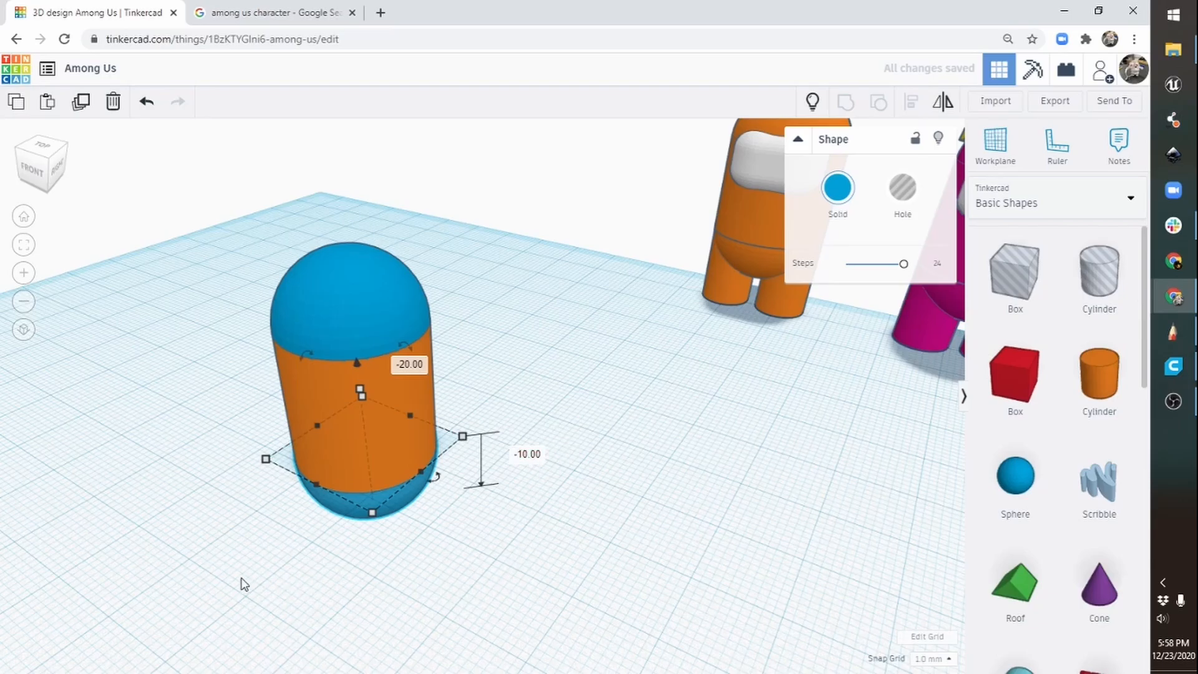
pyautogui.moveTo(244, 584); pyautogui.dragTo(340, 570, button='right')
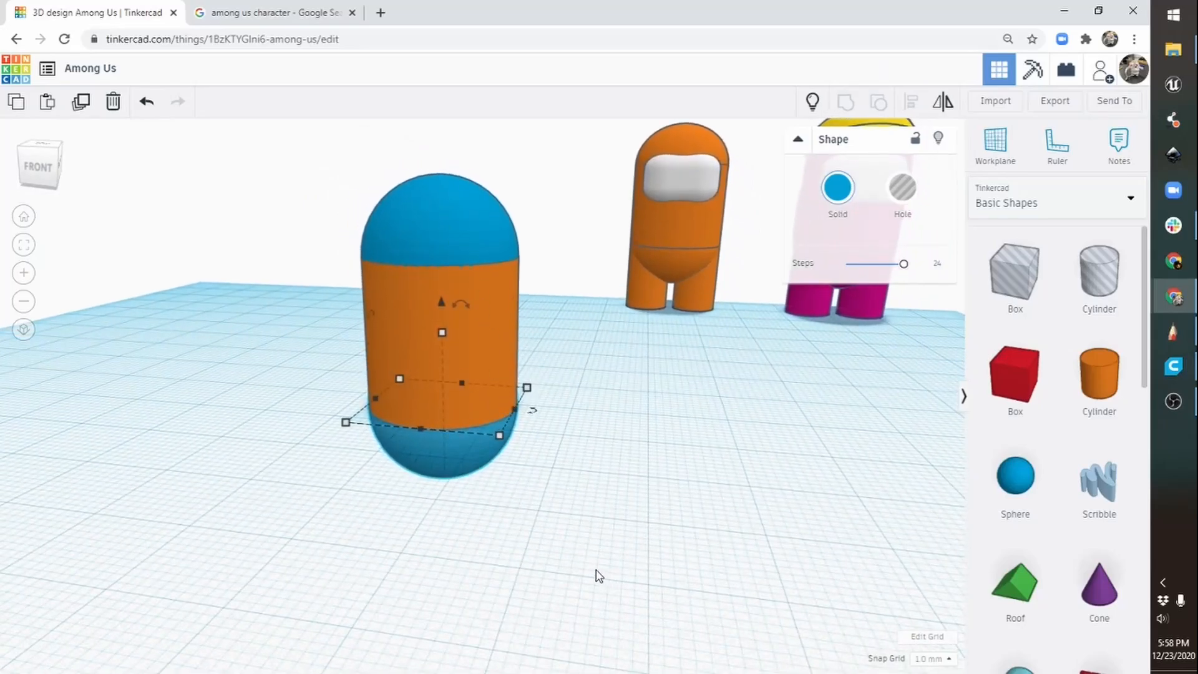
# Step: Group the cylinder and both spheres into one body and colour it green
pyautogui.moveTo(593, 572); pyautogui.dragTo(489, 578, button='right')
pyautogui.moveTo(292, 170); pyautogui.dragTo(565, 559)
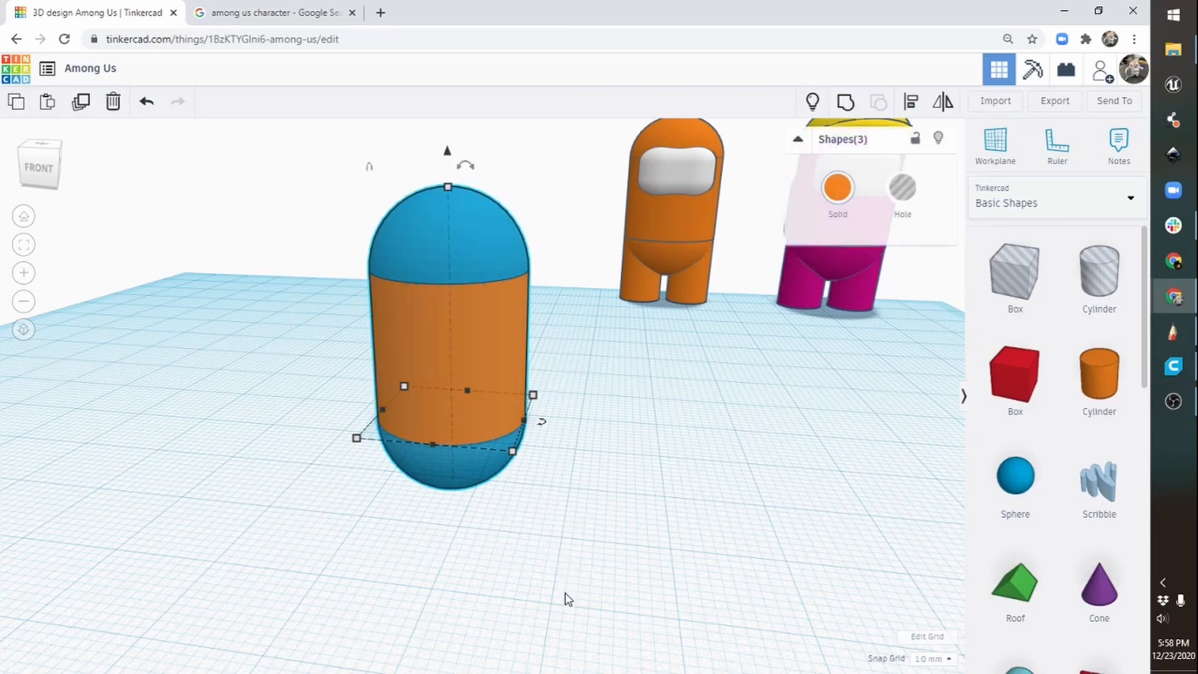
pyautogui.click(846, 105)
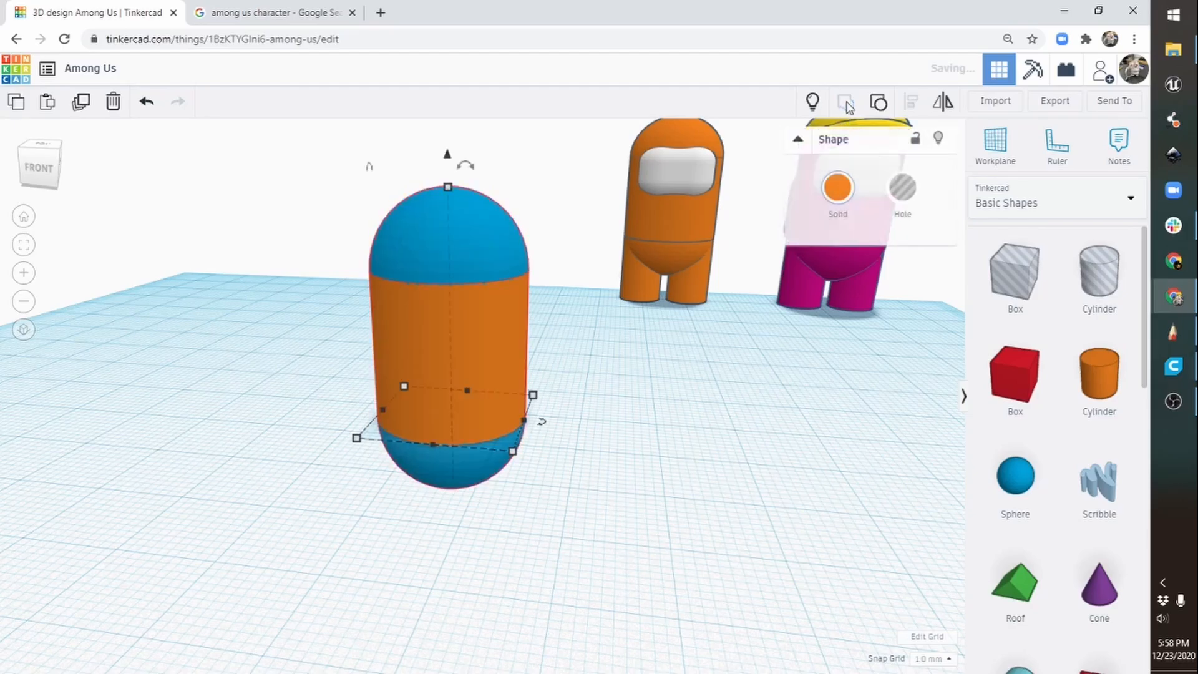
pyautogui.click(838, 189)
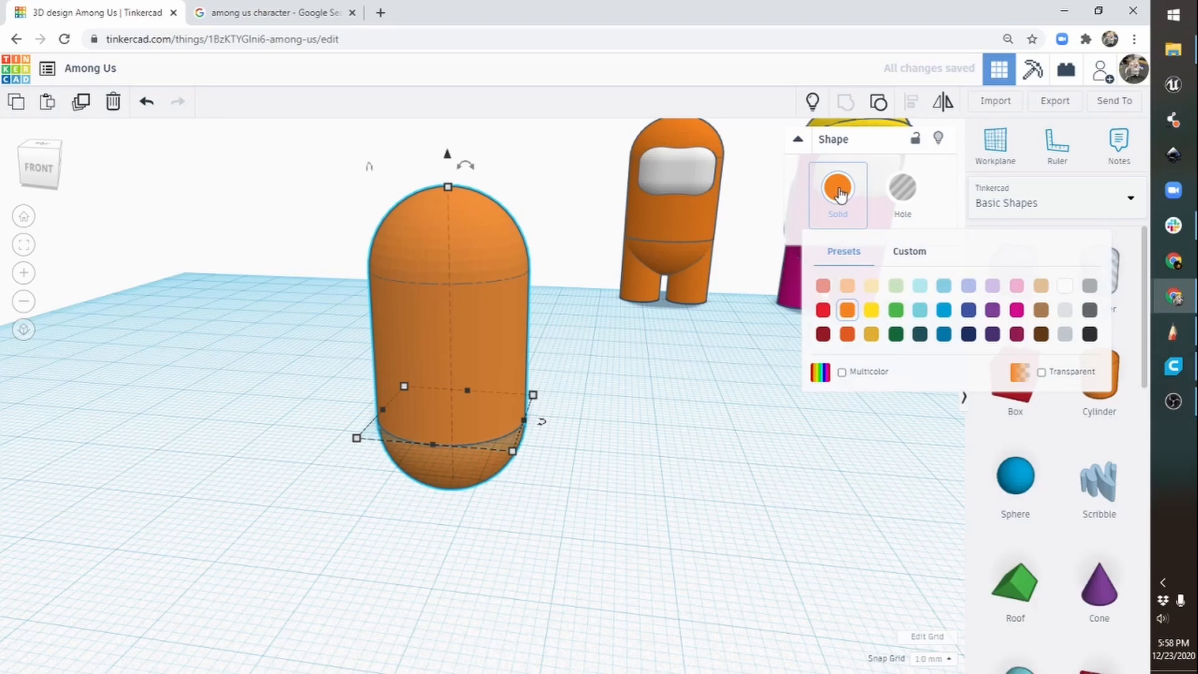
pyautogui.click(895, 310)
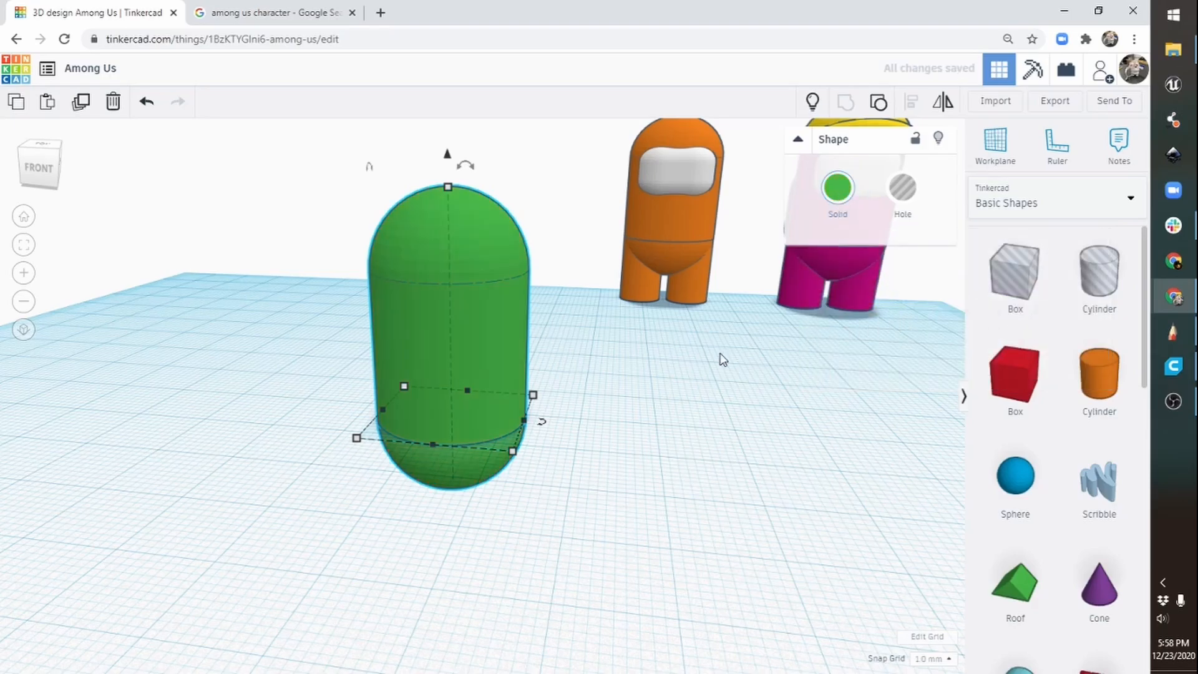
# Step: Shorten the green body slightly and reduce its front-to-back depth to 16 mm
pyautogui.moveTo(412, 540)
pyautogui.mouseDown(button='right')
pyautogui.moveTo(601, 564)
pyautogui.moveTo(163, 578)
pyautogui.moveTo(562, 601)
pyautogui.moveTo(642, 586)
pyautogui.moveTo(497, 527)
pyautogui.moveTo(424, 534)
pyautogui.mouseUp(button='right')
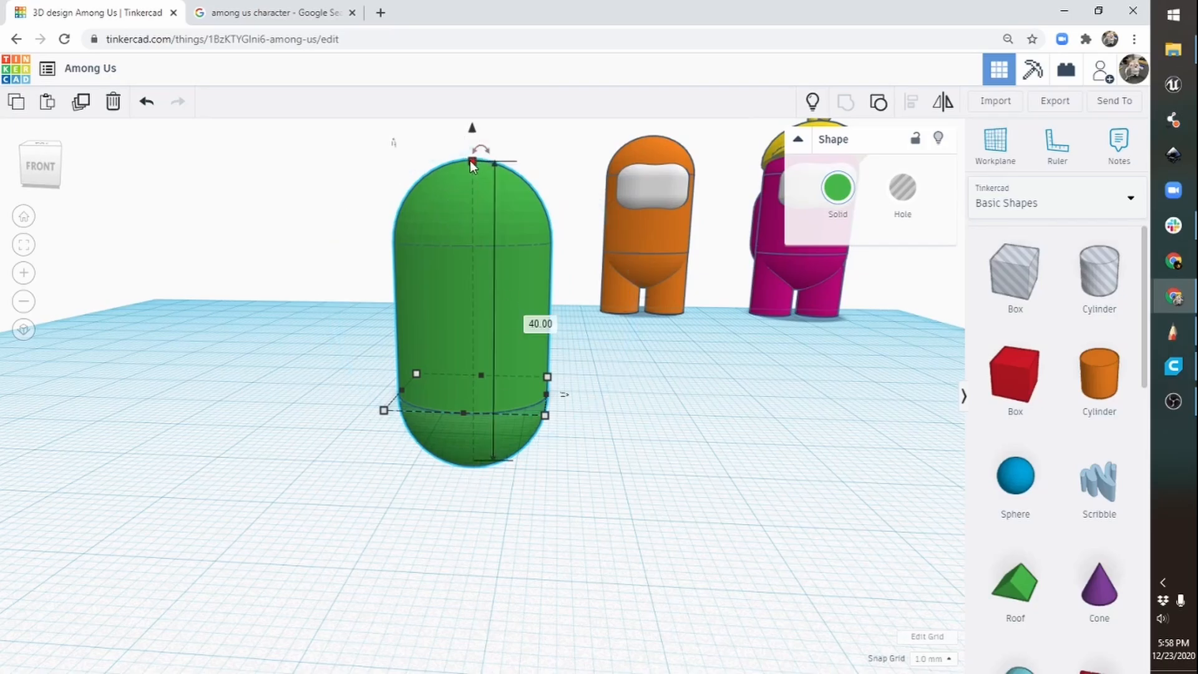
pyautogui.moveTo(469, 160); pyautogui.dragTo(472, 202)
pyautogui.moveTo(488, 230); pyautogui.dragTo(690, 423, button='right')
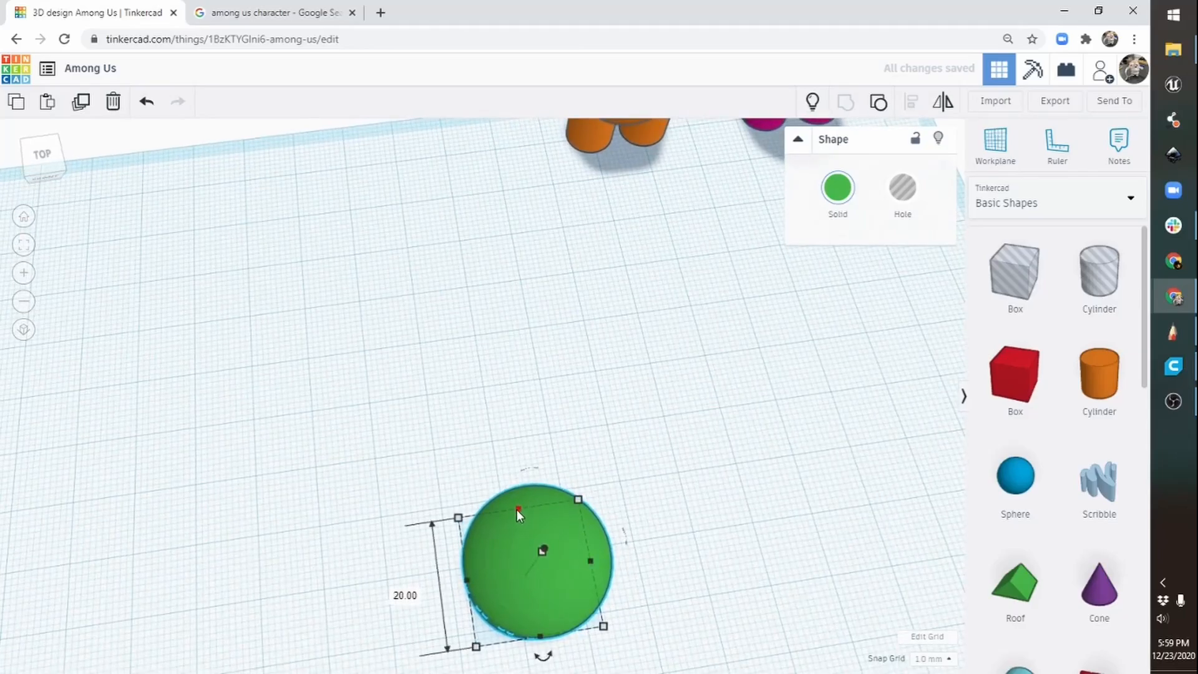
pyautogui.moveTo(518, 508); pyautogui.dragTo(529, 529)
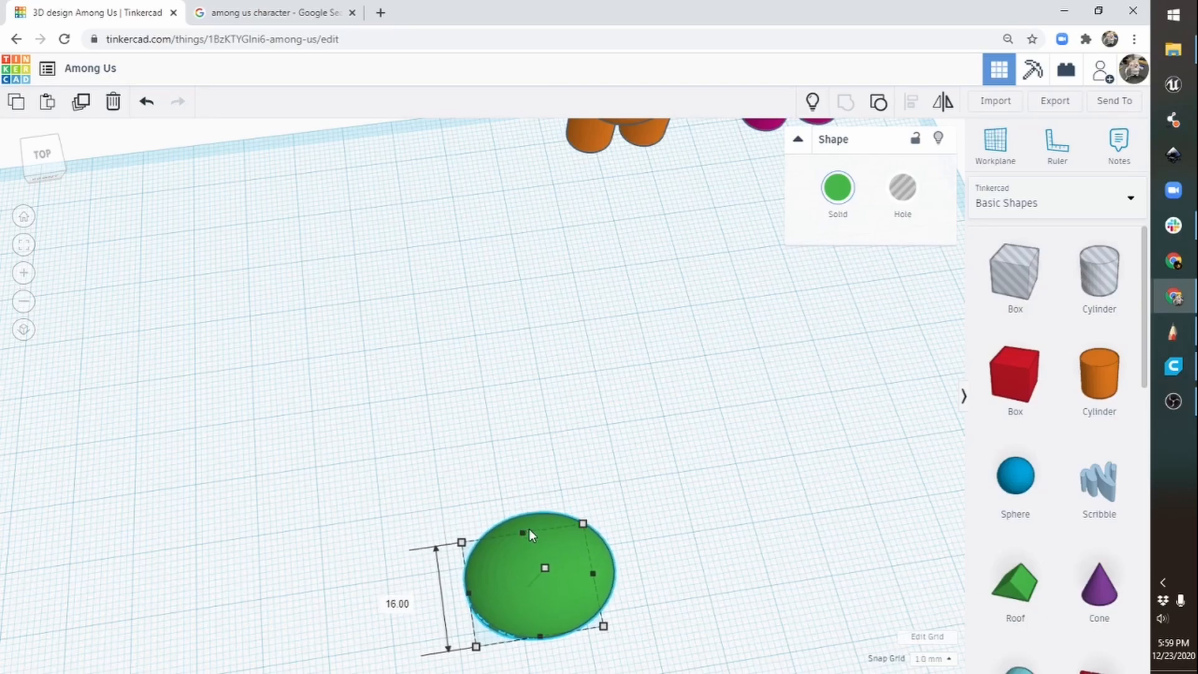
# Step: Raise the green body to 8 mm above the workplane to make room for legs
pyautogui.moveTo(642, 586); pyautogui.dragTo(647, 505, button='right')
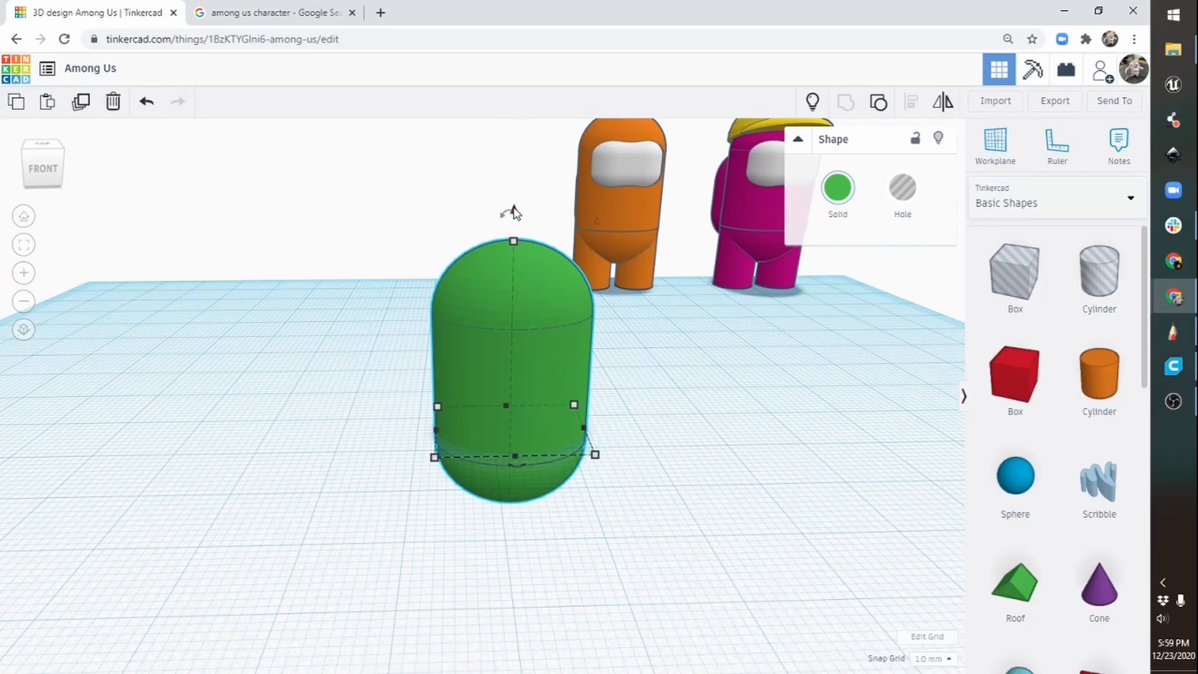
pyautogui.moveTo(514, 213); pyautogui.dragTo(540, 76)
pyautogui.moveTo(682, 403)
pyautogui.mouseDown(button='right')
pyautogui.moveTo(664, 373)
pyautogui.moveTo(669, 384)
pyautogui.mouseUp(button='right')
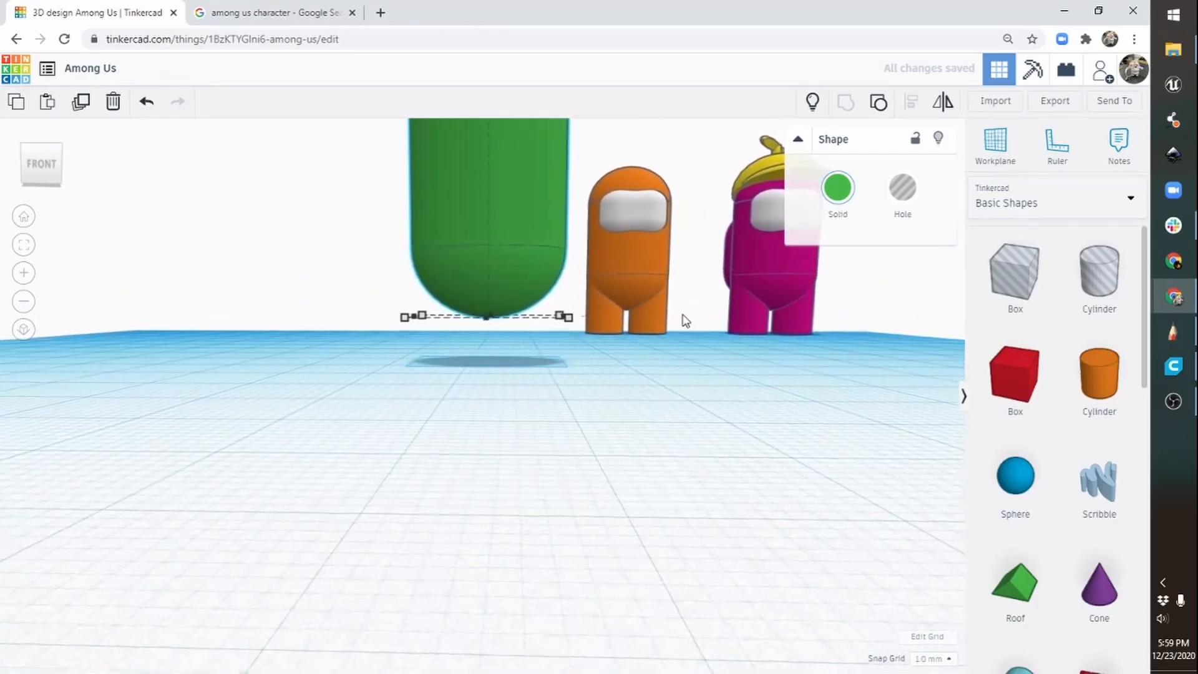
pyautogui.moveTo(647, 290); pyautogui.dragTo(666, 438, button='middle')
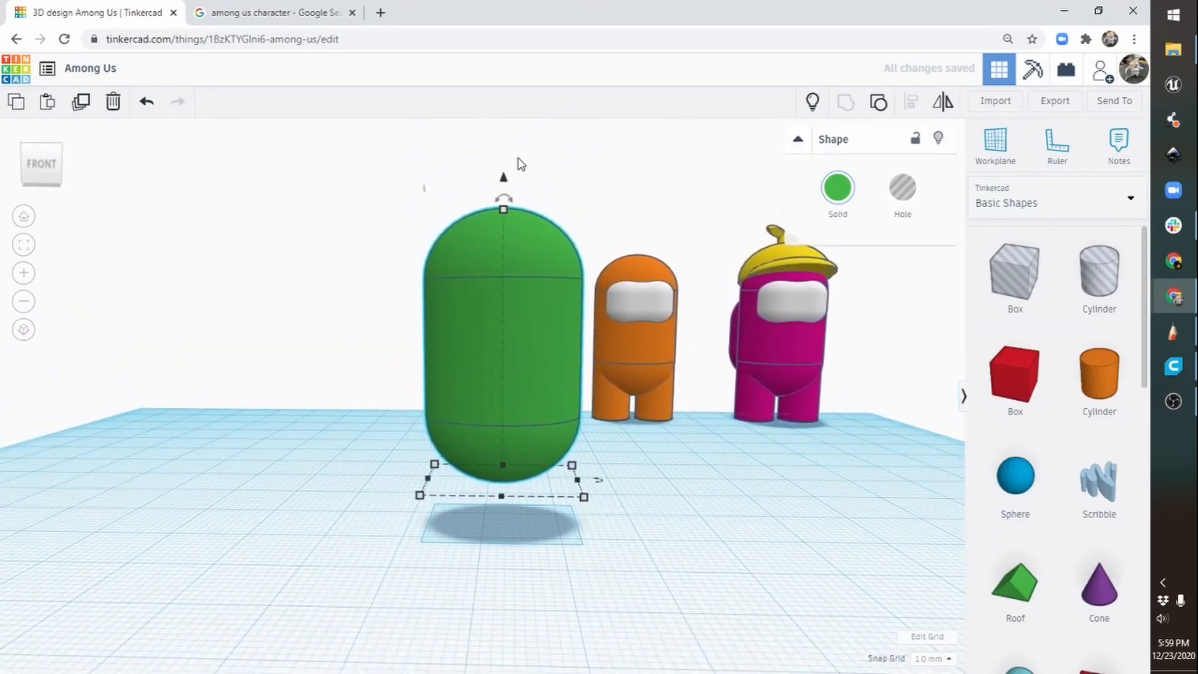
pyautogui.moveTo(504, 181)
pyautogui.mouseDown()
pyautogui.moveTo(506, 141)
pyautogui.moveTo(506, 182)
pyautogui.moveTo(503, 153)
pyautogui.moveTo(506, 162)
pyautogui.mouseUp()
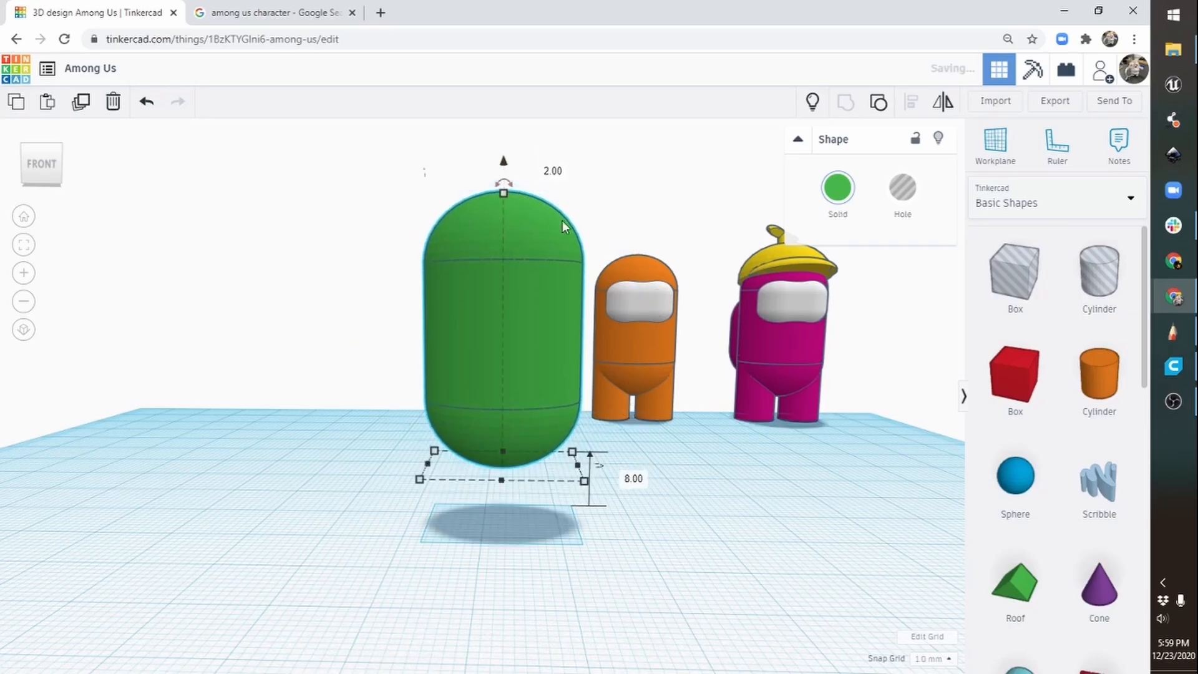
pyautogui.moveTo(609, 513); pyautogui.dragTo(726, 573, button='right')
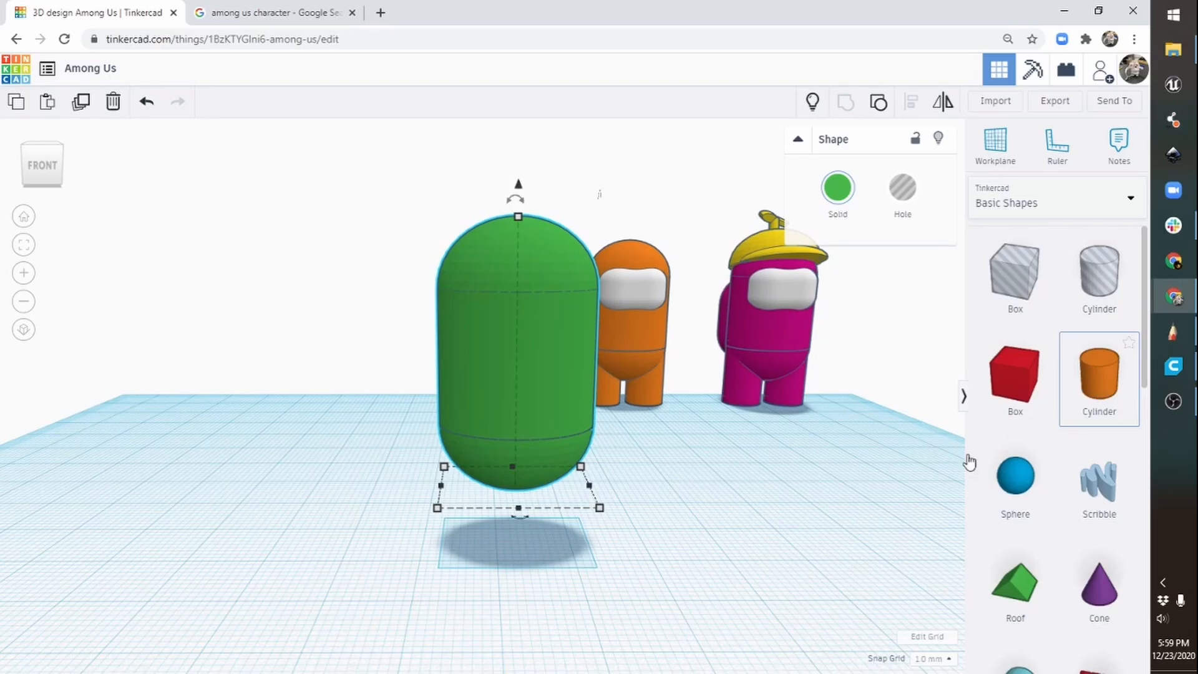
# Step: Place a cylinder beside the body, set its sides to 64, and scale it proportionally to 8 mm tall as a leg
pyautogui.moveTo(969, 462); pyautogui.dragTo(428, 553)
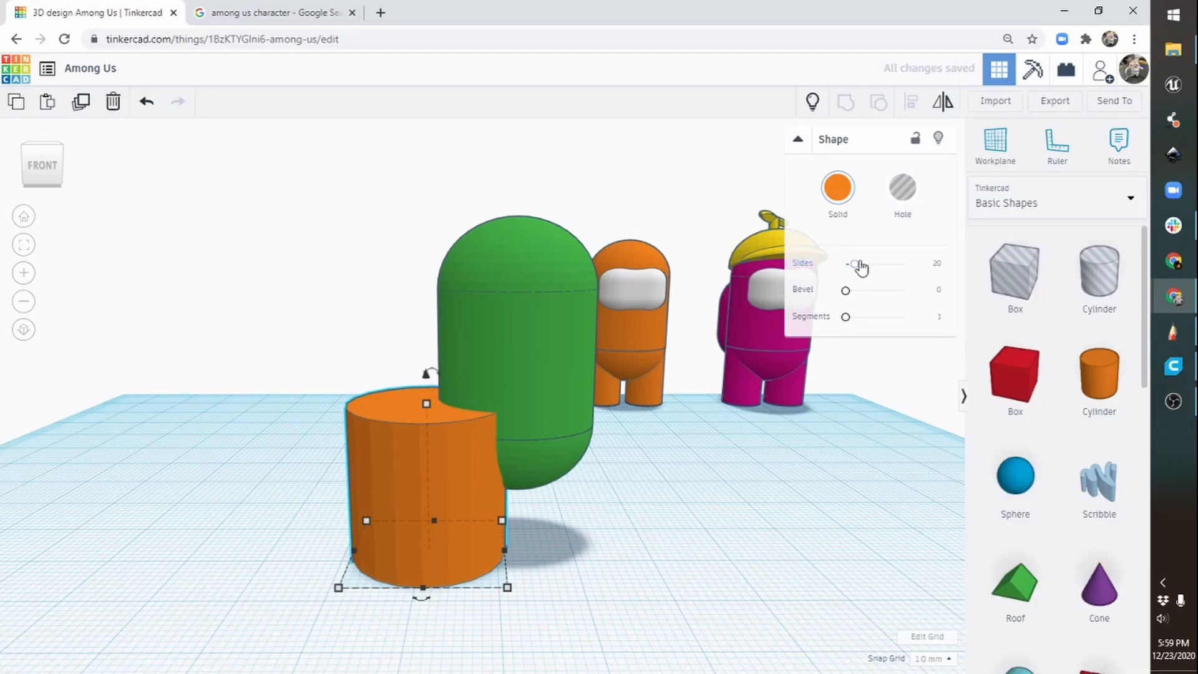
pyautogui.moveTo(855, 268); pyautogui.dragTo(903, 263)
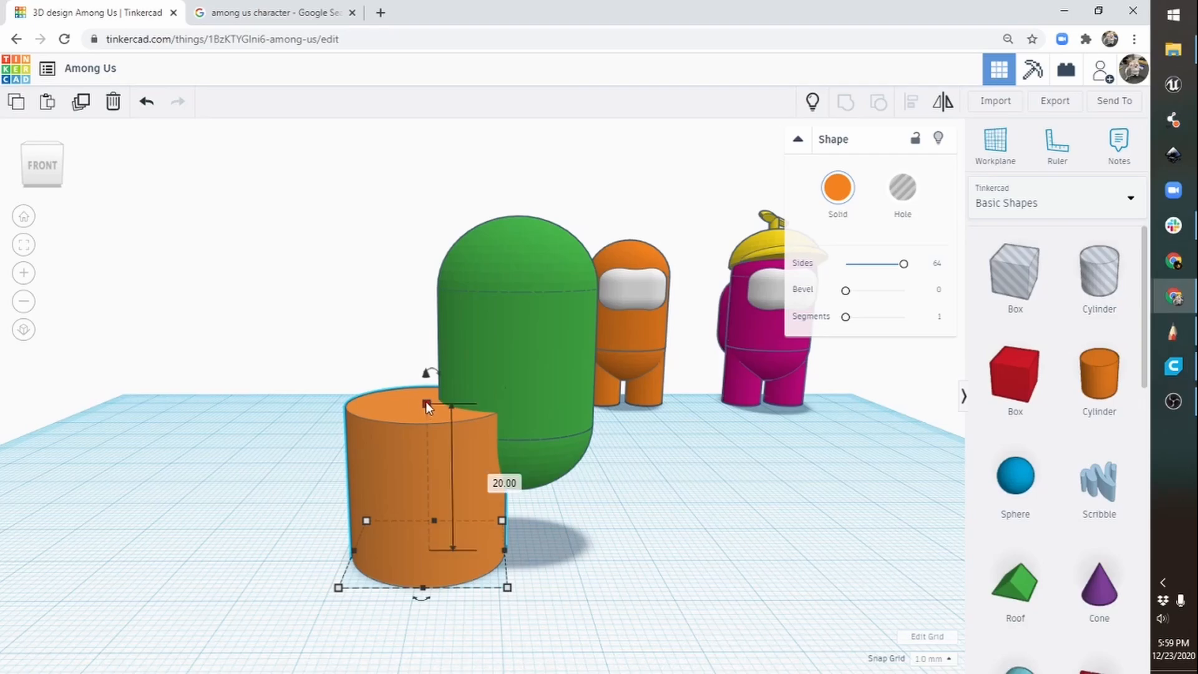
pyautogui.keyDown('shift'); pyautogui.moveTo(427, 402); pyautogui.dragTo(473, 490); pyautogui.keyUp('shift')
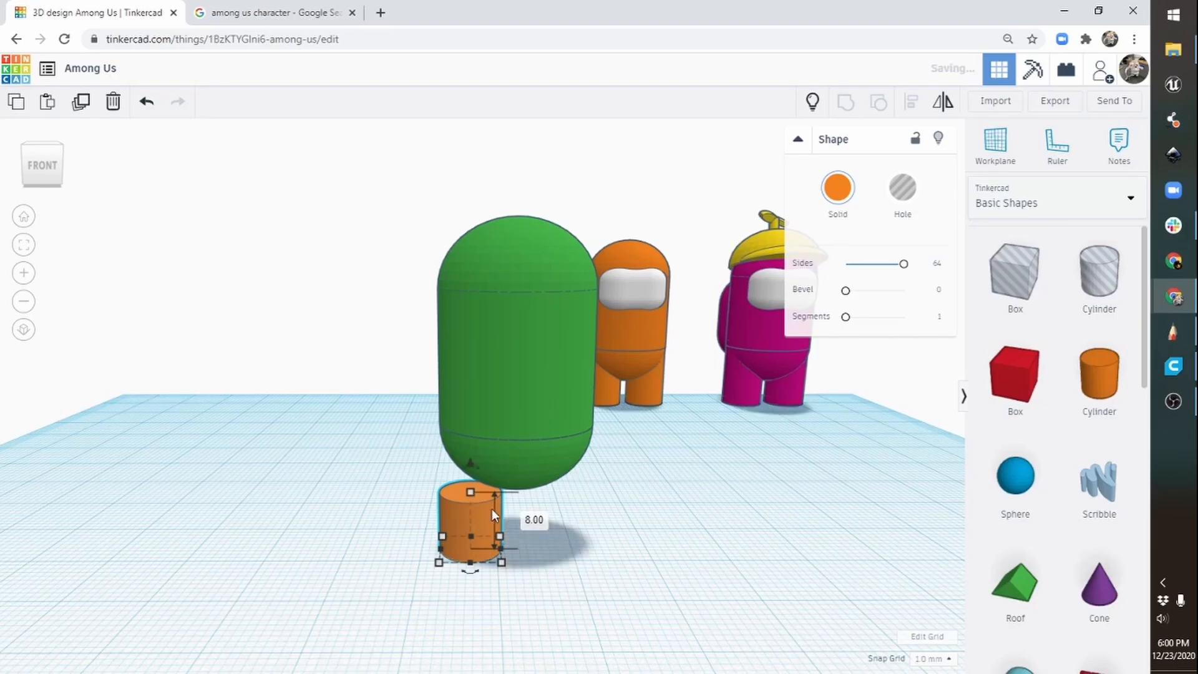
# Step: Stretch the leg cylinder up into the body and nudge it back and to the right beneath the body
pyautogui.moveTo(568, 549); pyautogui.dragTo(597, 559, button='right')
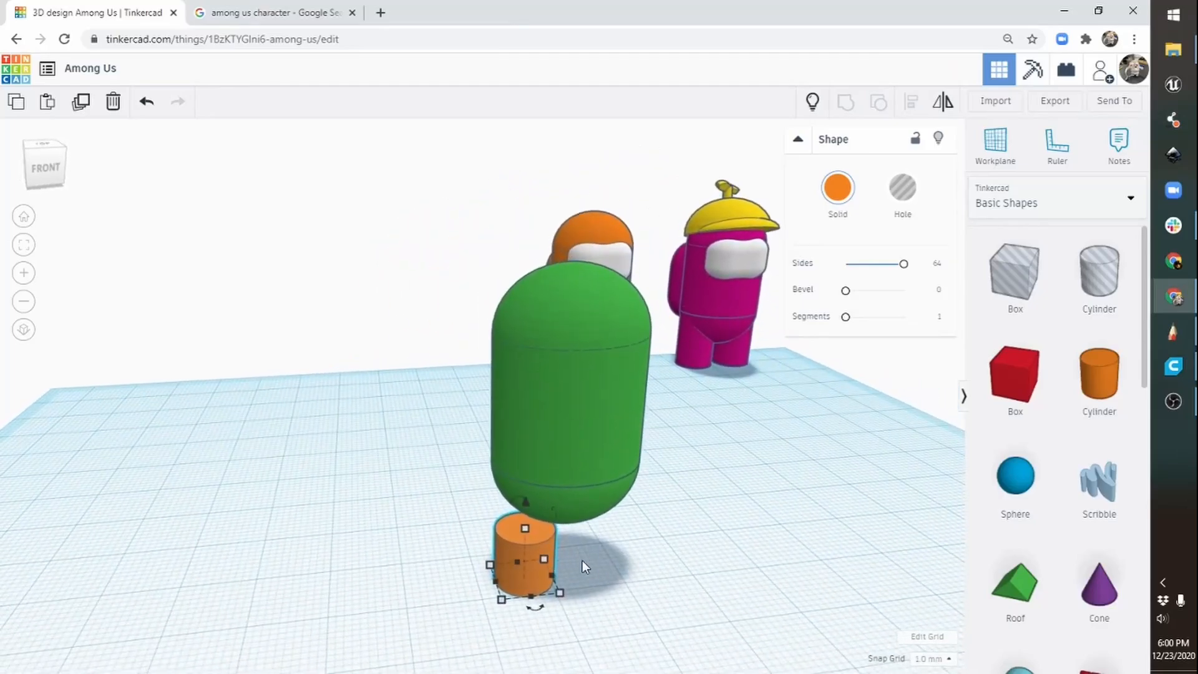
pyautogui.moveTo(525, 527)
pyautogui.moveTo(525, 527); pyautogui.dragTo(530, 459)
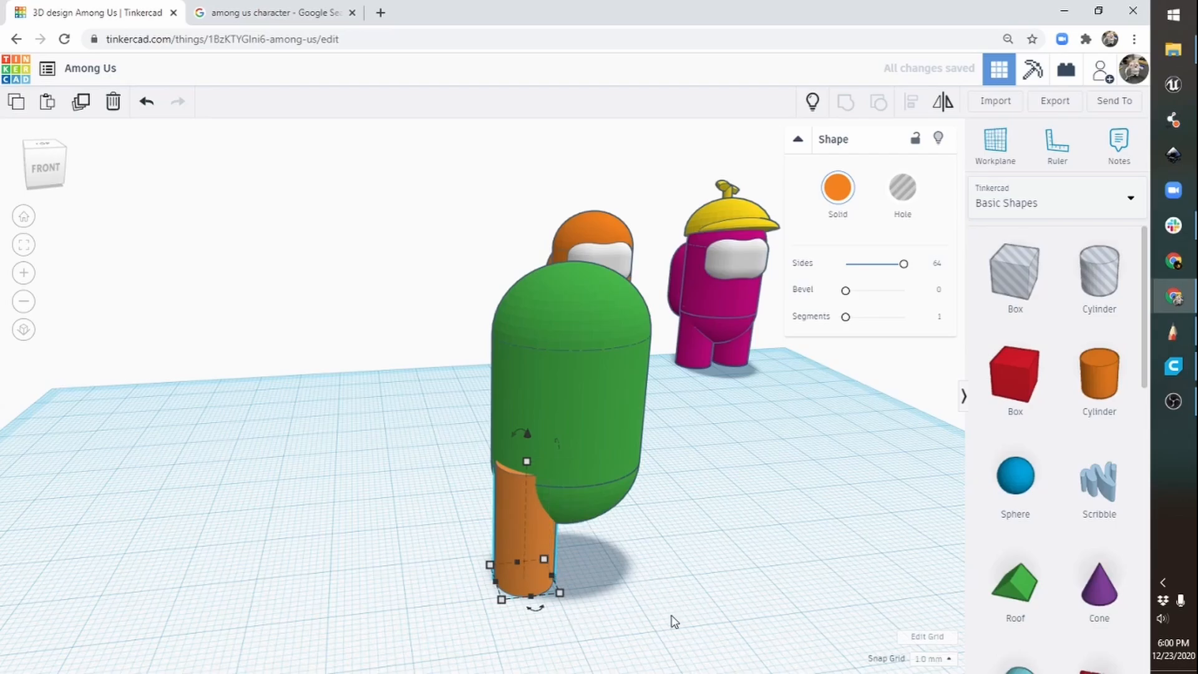
pyautogui.press('Up')
pyautogui.press('Up')
pyautogui.press('Right')
pyautogui.press('Right')
pyautogui.press('Right')
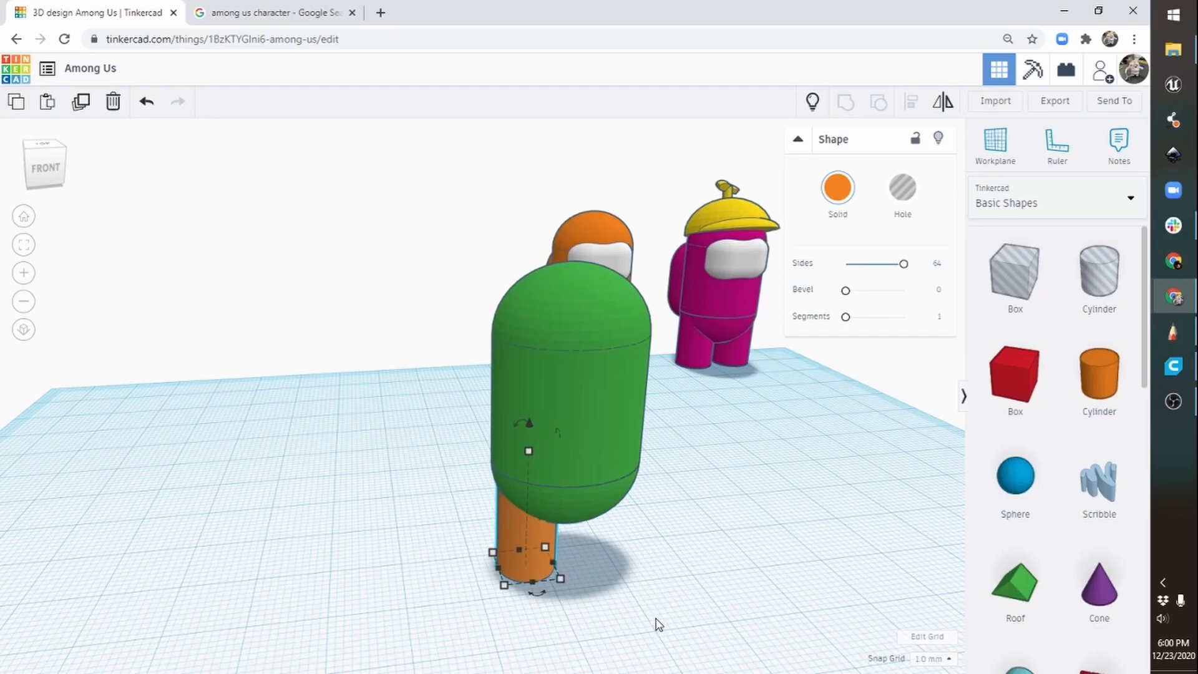
pyautogui.press('Left')
pyautogui.press('Right')
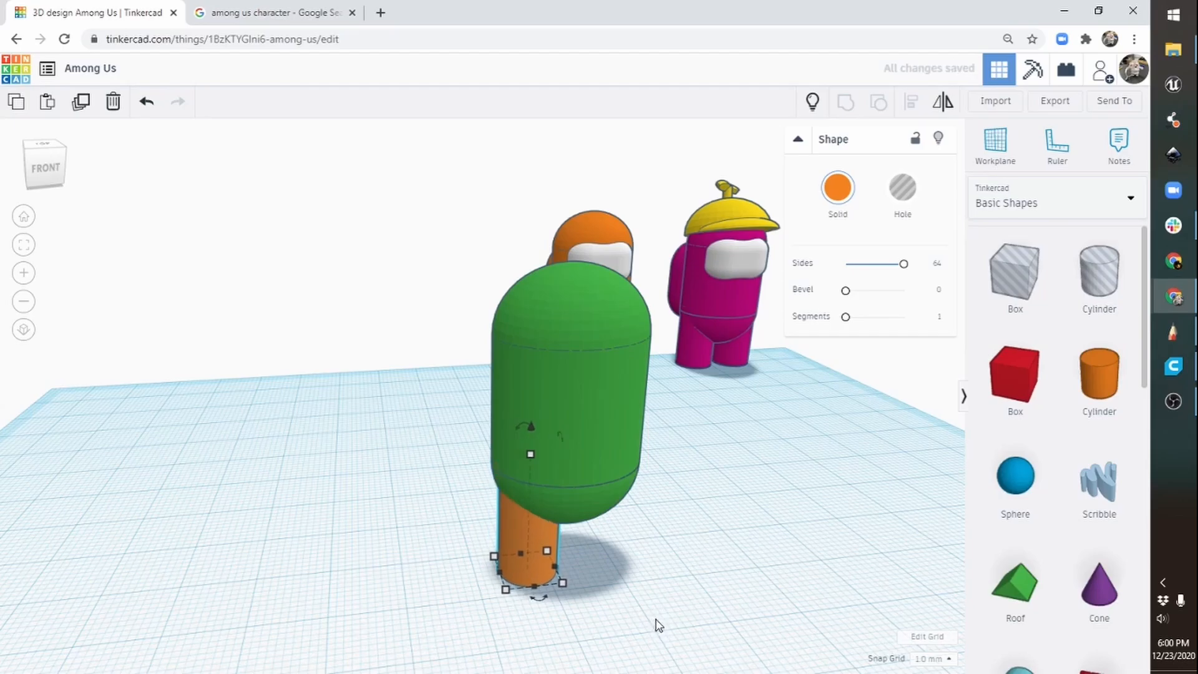
# Step: Align the leg cylinder with the green body, centred front to back and flush with the body's left side
pyautogui.moveTo(615, 526); pyautogui.dragTo(821, 612, button='right')
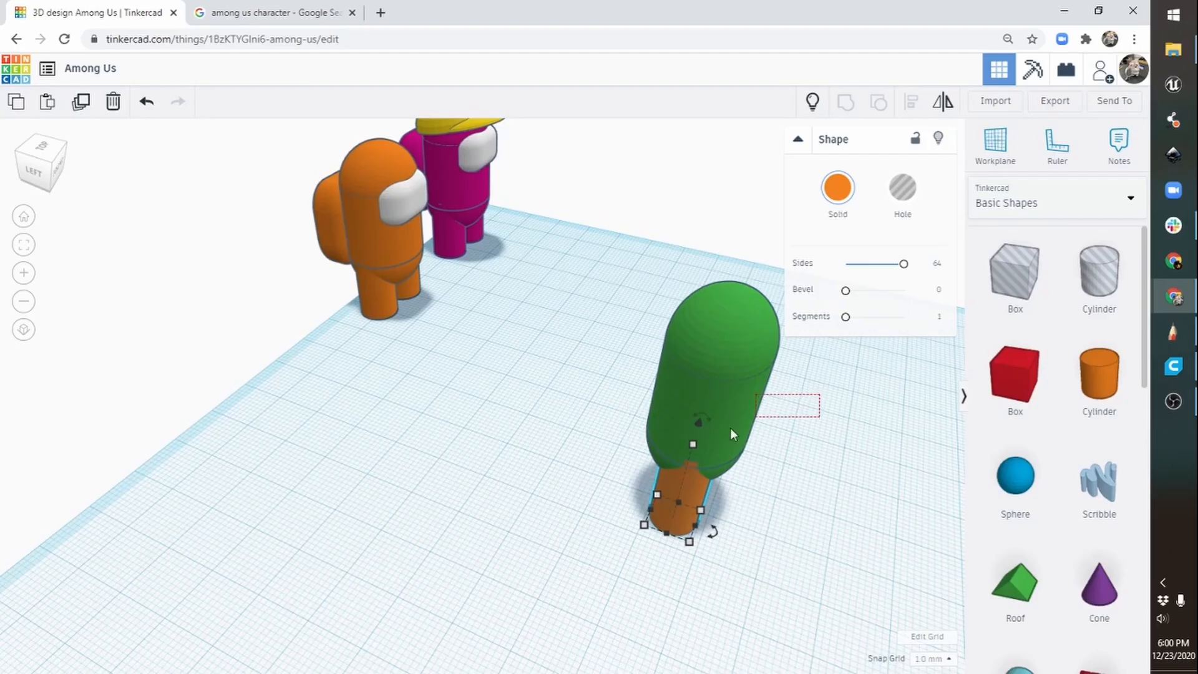
pyautogui.moveTo(731, 434); pyautogui.dragTo(602, 530)
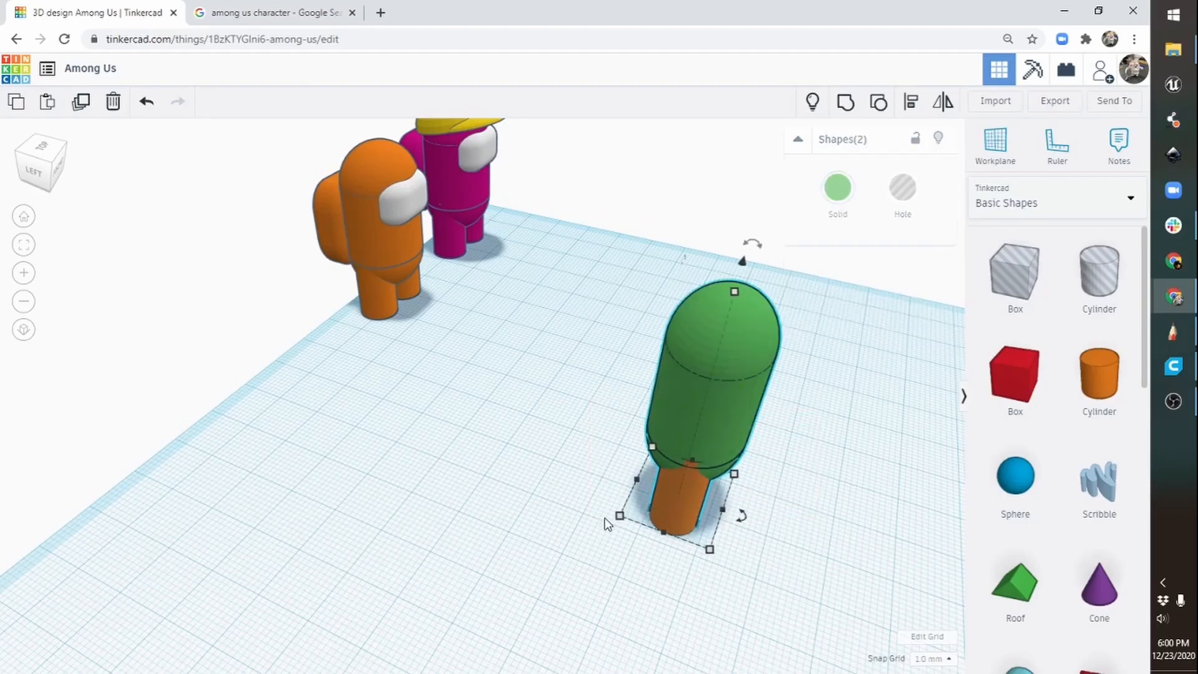
pyautogui.click(912, 103)
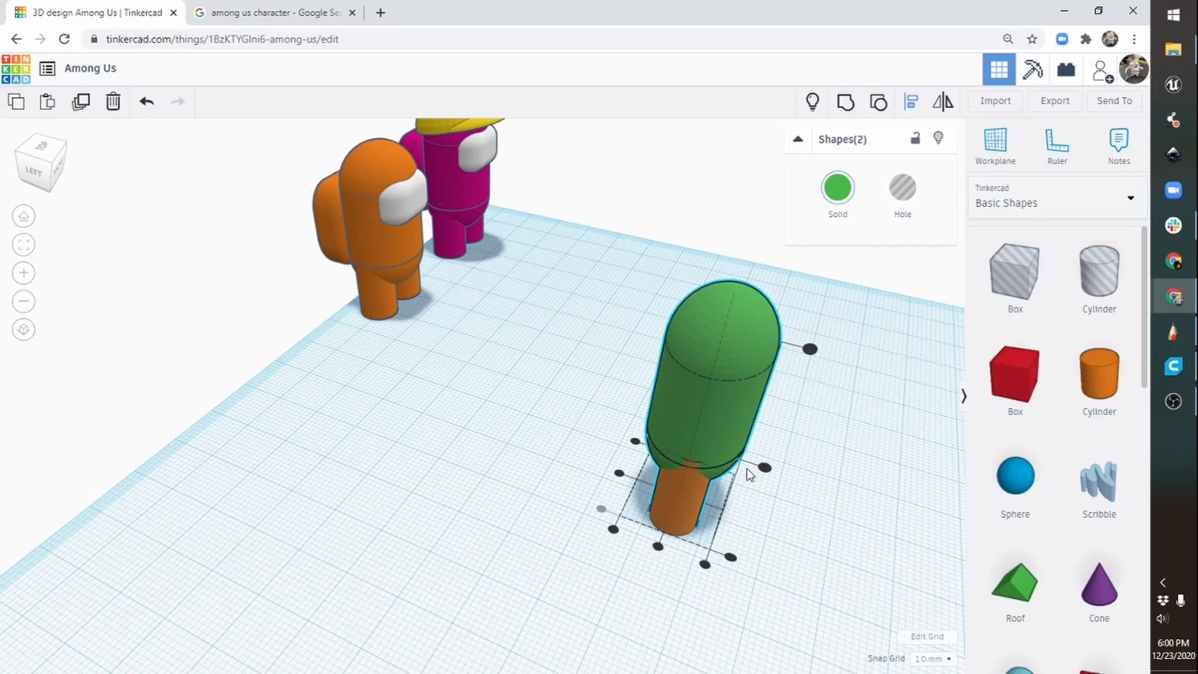
pyautogui.click(658, 547)
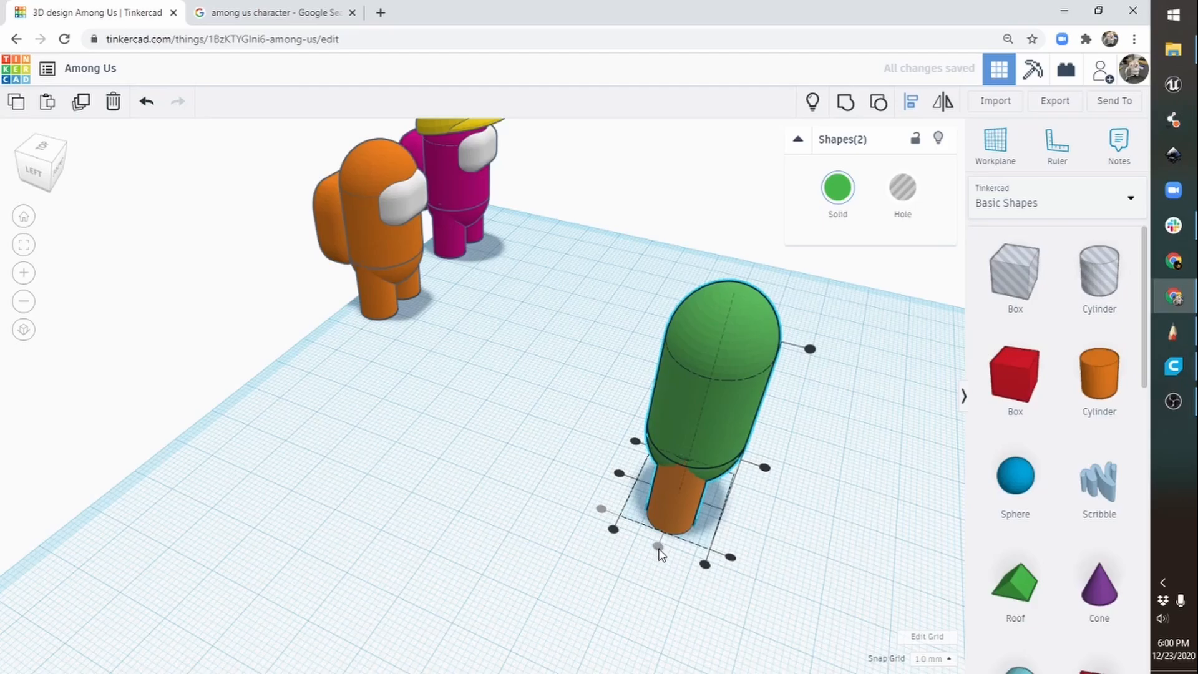
pyautogui.moveTo(786, 578); pyautogui.dragTo(567, 578, button='right')
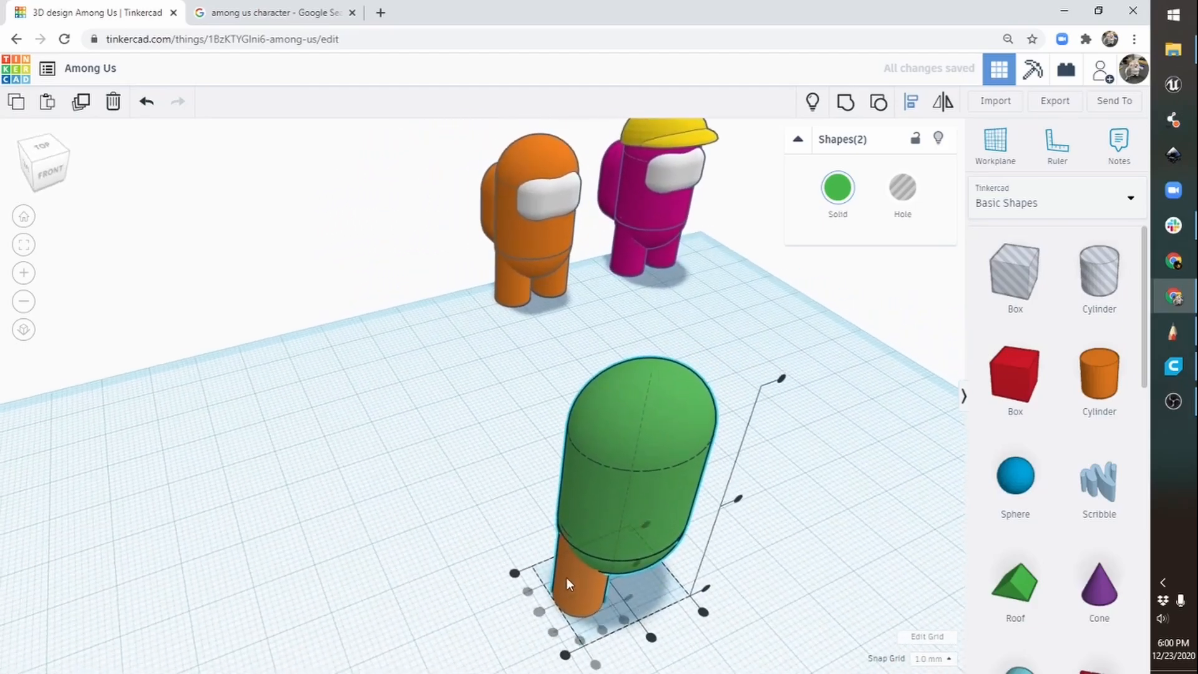
pyautogui.click(597, 669)
pyautogui.moveTo(754, 576); pyautogui.dragTo(575, 486, button='right')
pyautogui.moveTo(568, 487); pyautogui.dragTo(566, 492, button='right')
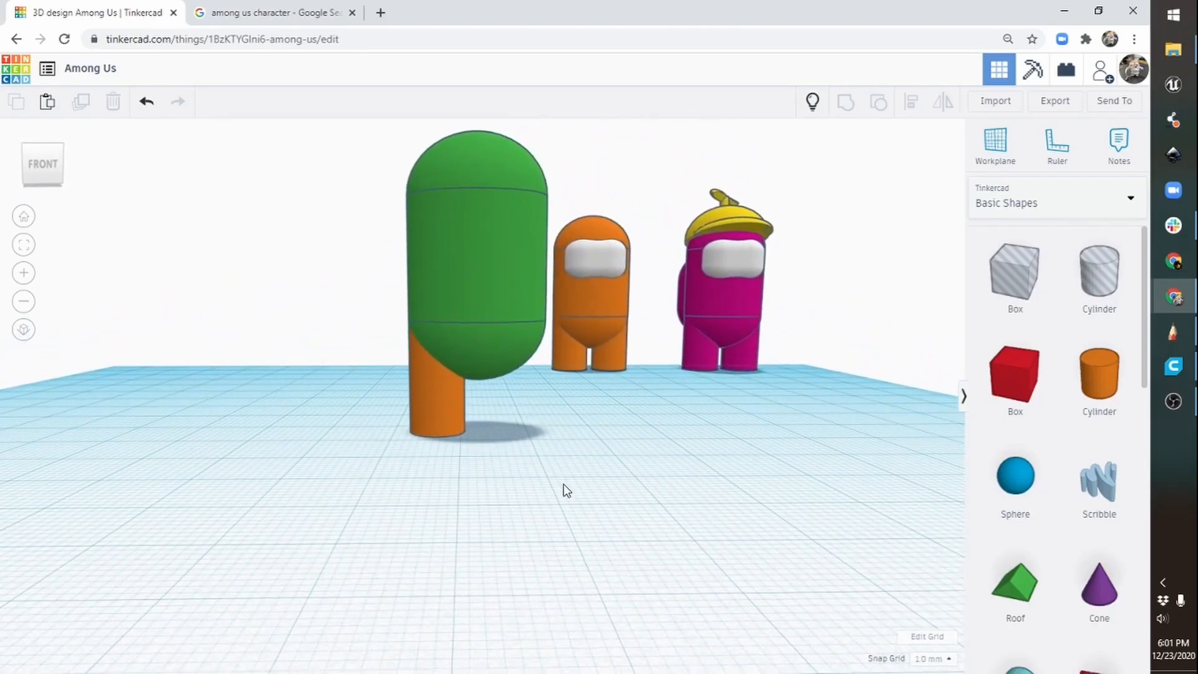
# Step: Duplicate the leg and shift the copy 14 mm right to stand beneath the opposite side of the body
pyautogui.click(451, 409)
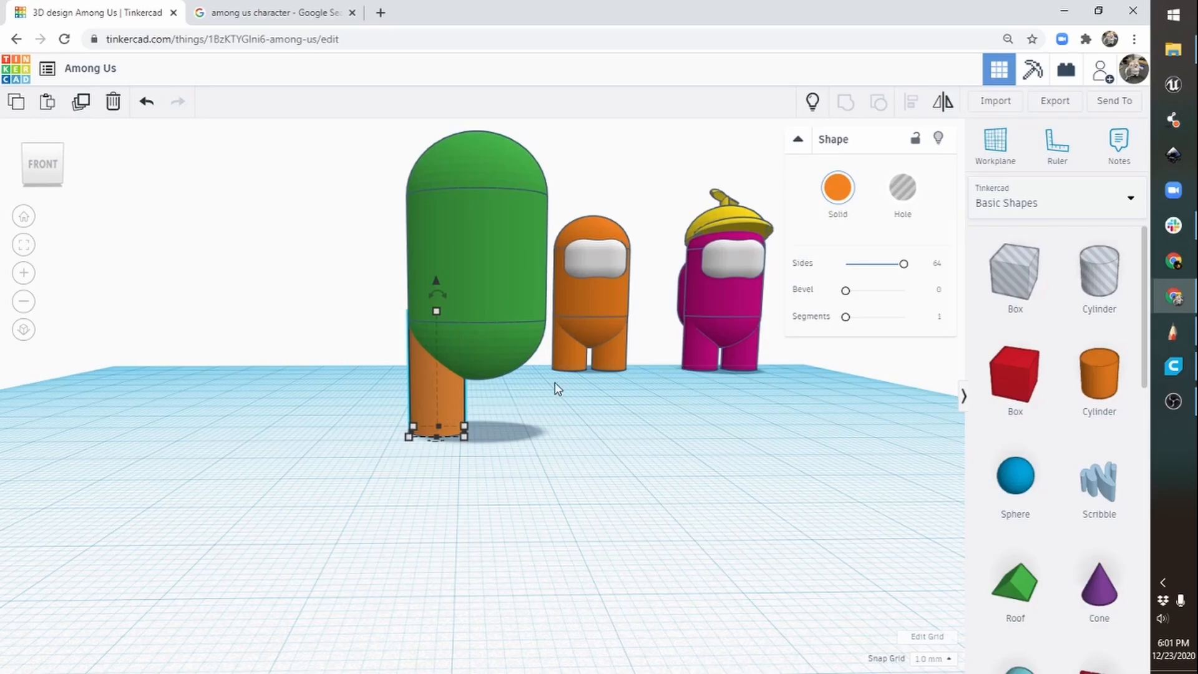
pyautogui.click(81, 104)
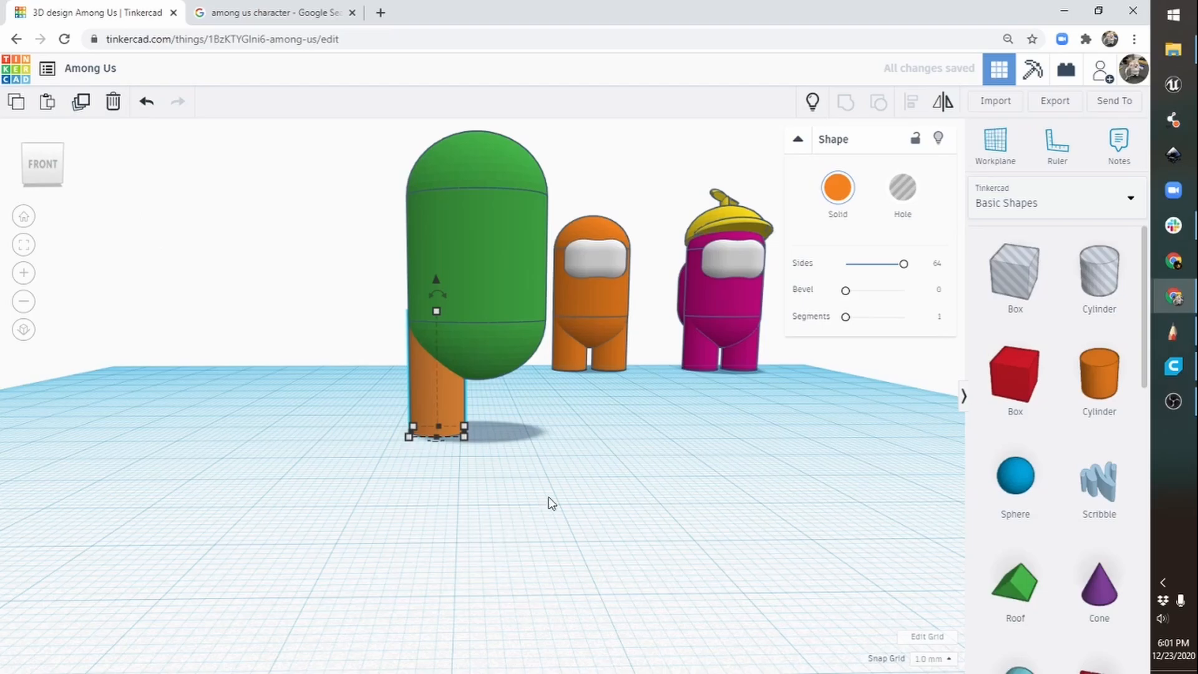
pyautogui.press('Right')
pyautogui.press('Right')
pyautogui.press('Right')
pyautogui.press('Right')
pyautogui.press('Right')
pyautogui.press('Right')
pyautogui.press('Right')
pyautogui.press('Right')
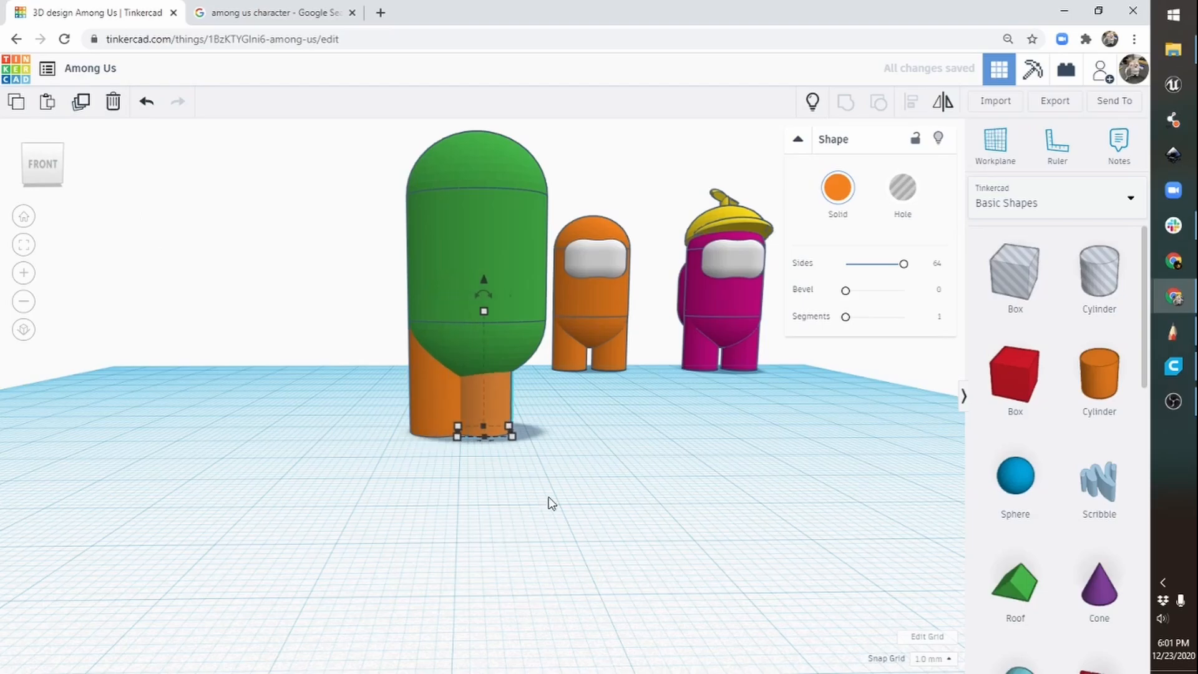
pyautogui.press('Right')
pyautogui.press('Right')
pyautogui.press('Right')
pyautogui.press('Right')
pyautogui.press('Right')
pyautogui.press('Right')
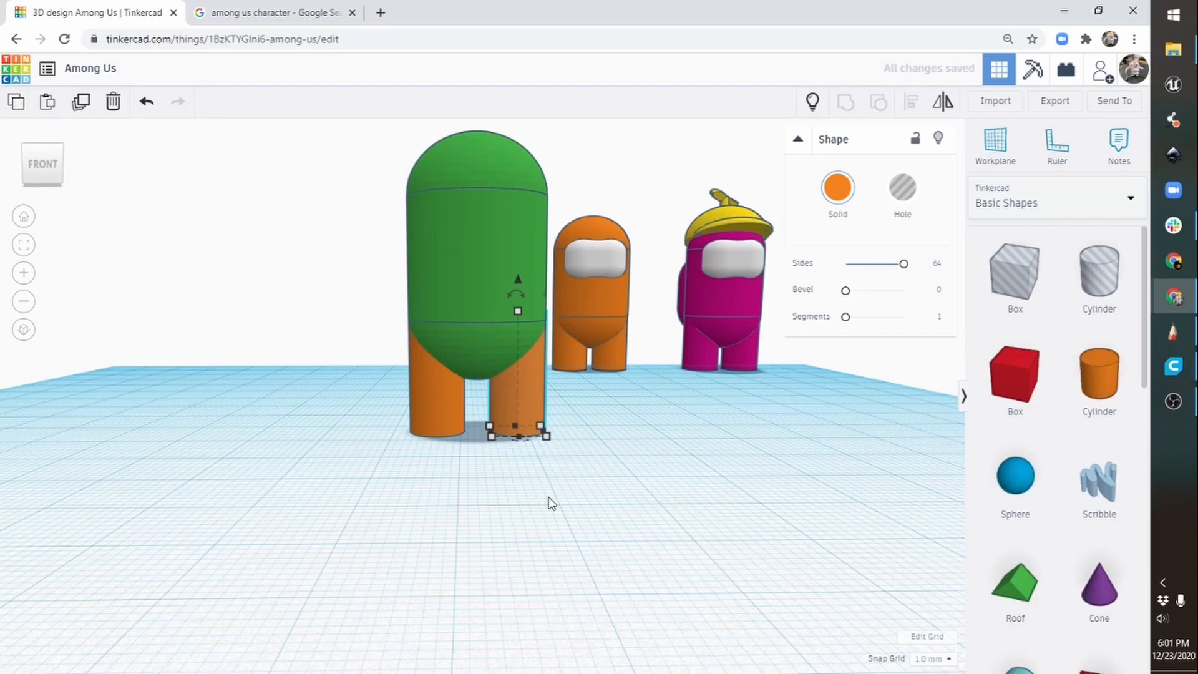
# Step: Lower the green body slightly over the two legs so that they are shorter
pyautogui.moveTo(698, 484); pyautogui.dragTo(728, 504, button='right')
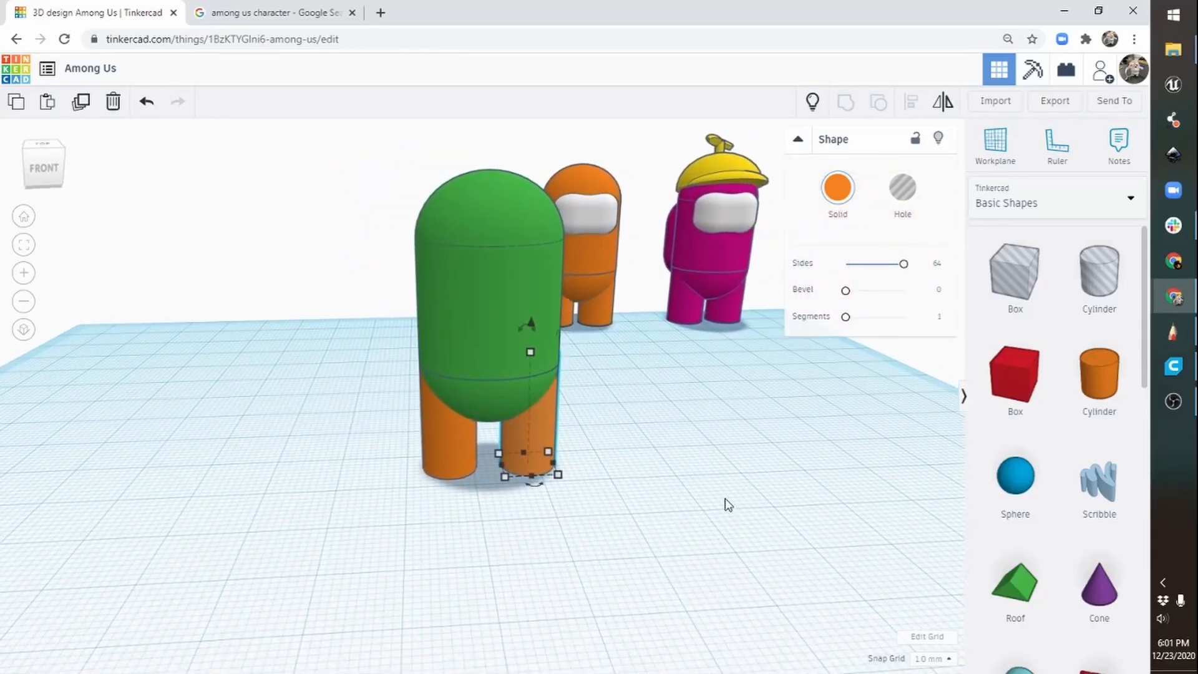
pyautogui.moveTo(687, 372); pyautogui.dragTo(632, 429, button='middle')
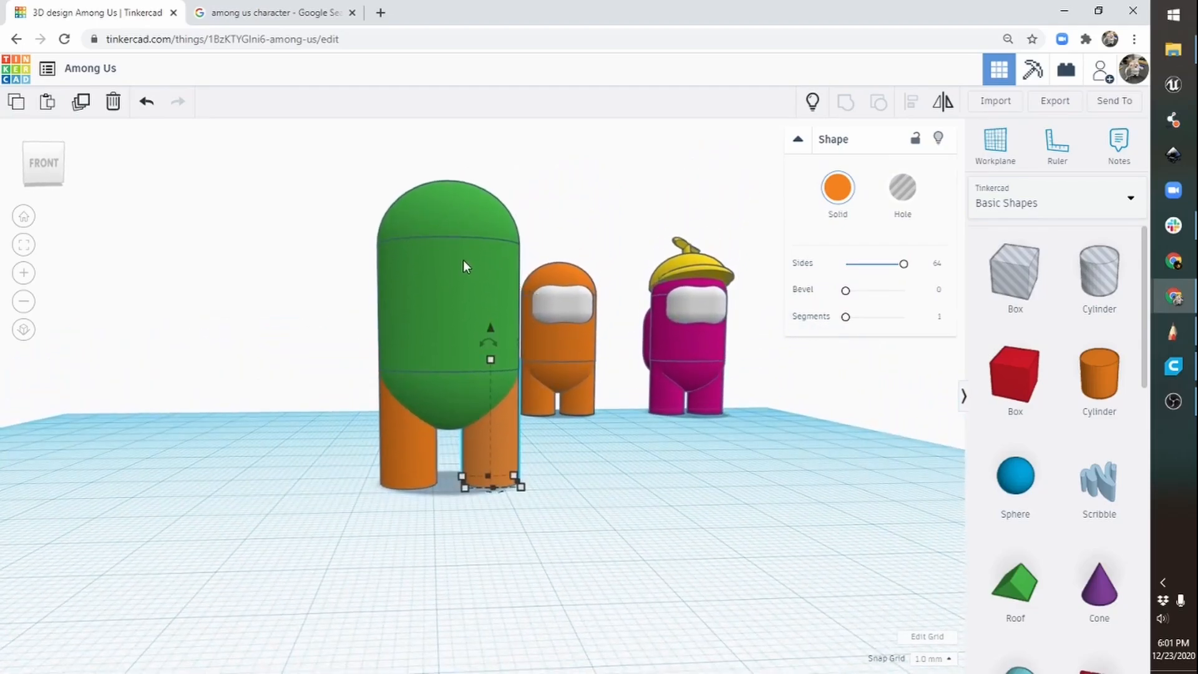
pyautogui.click(463, 260)
pyautogui.moveTo(449, 150); pyautogui.dragTo(450, 180)
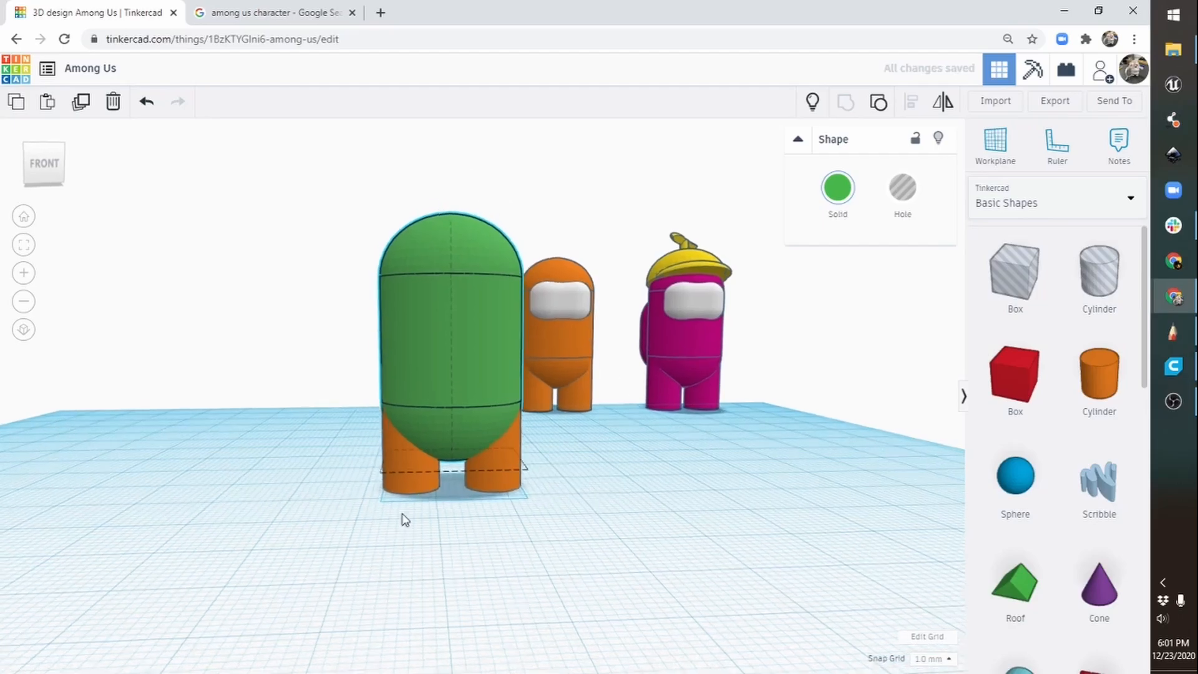
pyautogui.moveTo(404, 516); pyautogui.dragTo(350, 524, button='right')
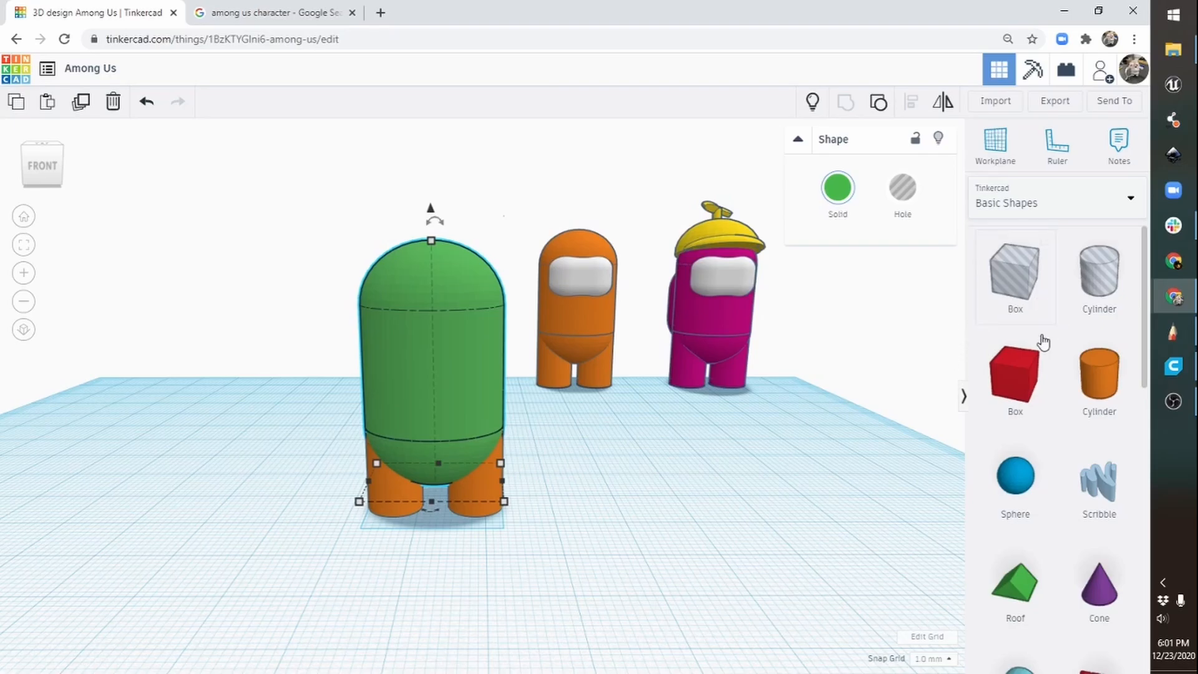
# Step: Place a box on the workplane in front of the character and colour it white for the visor
pyautogui.moveTo(1030, 374); pyautogui.dragTo(422, 583)
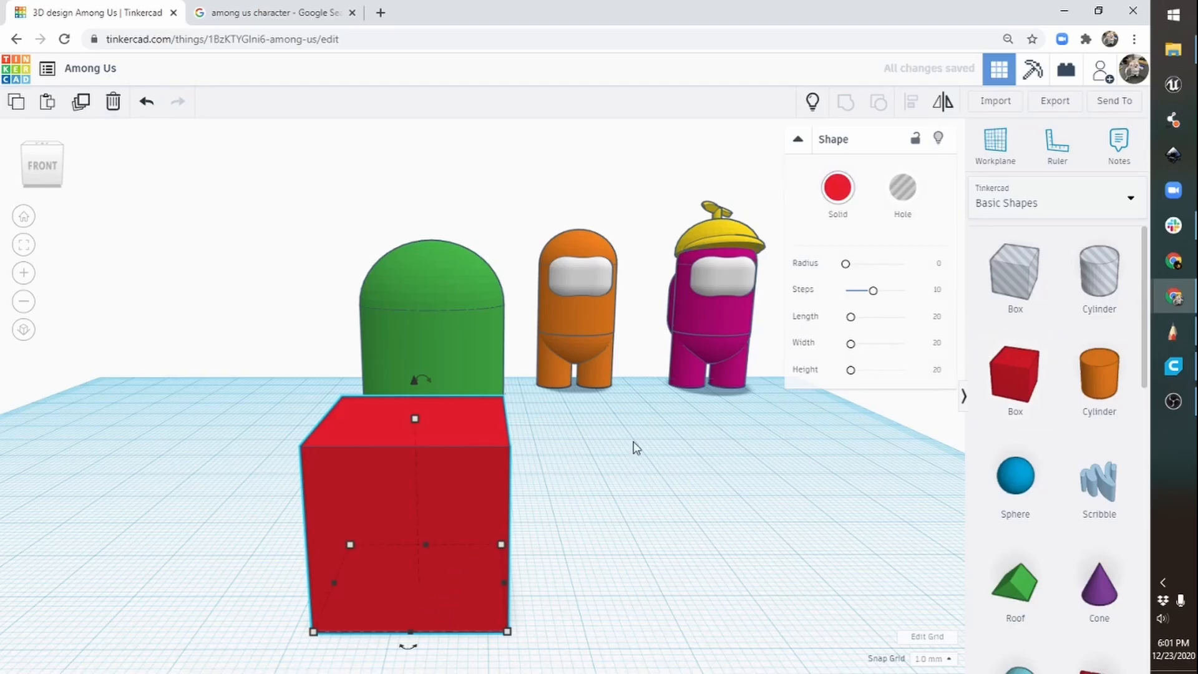
pyautogui.click(838, 187)
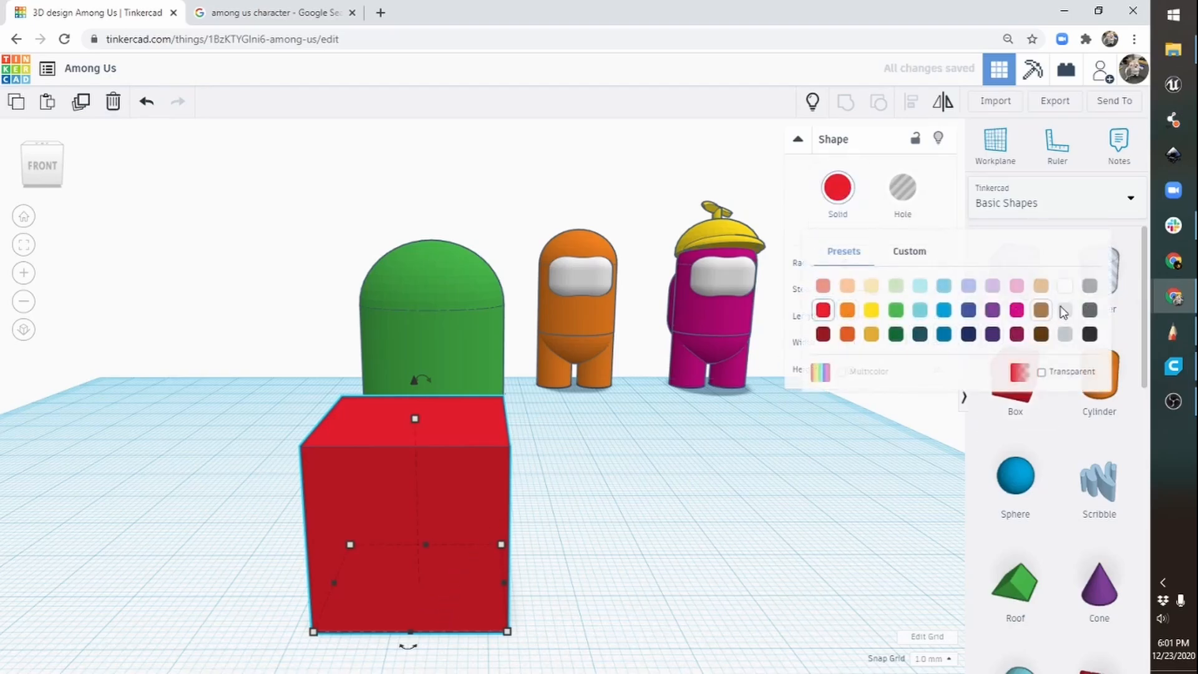
pyautogui.click(1064, 288)
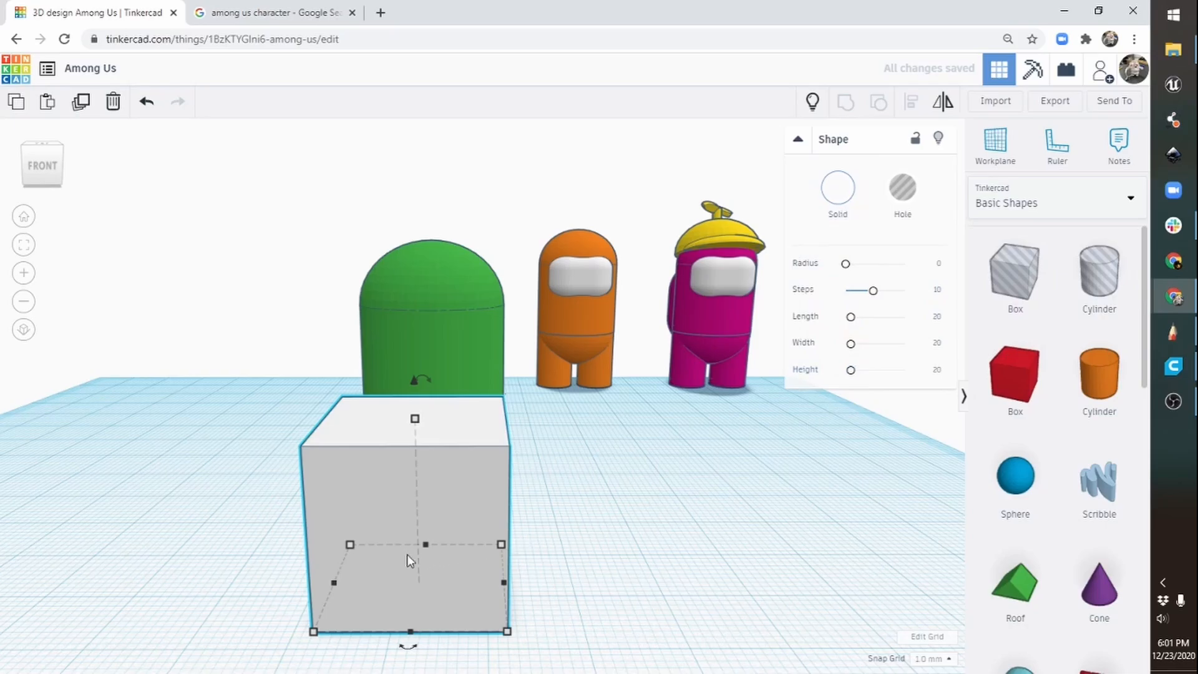
# Step: Select the body together with both legs and recolour them all the same green
pyautogui.moveTo(407, 554); pyautogui.dragTo(629, 583, button='right')
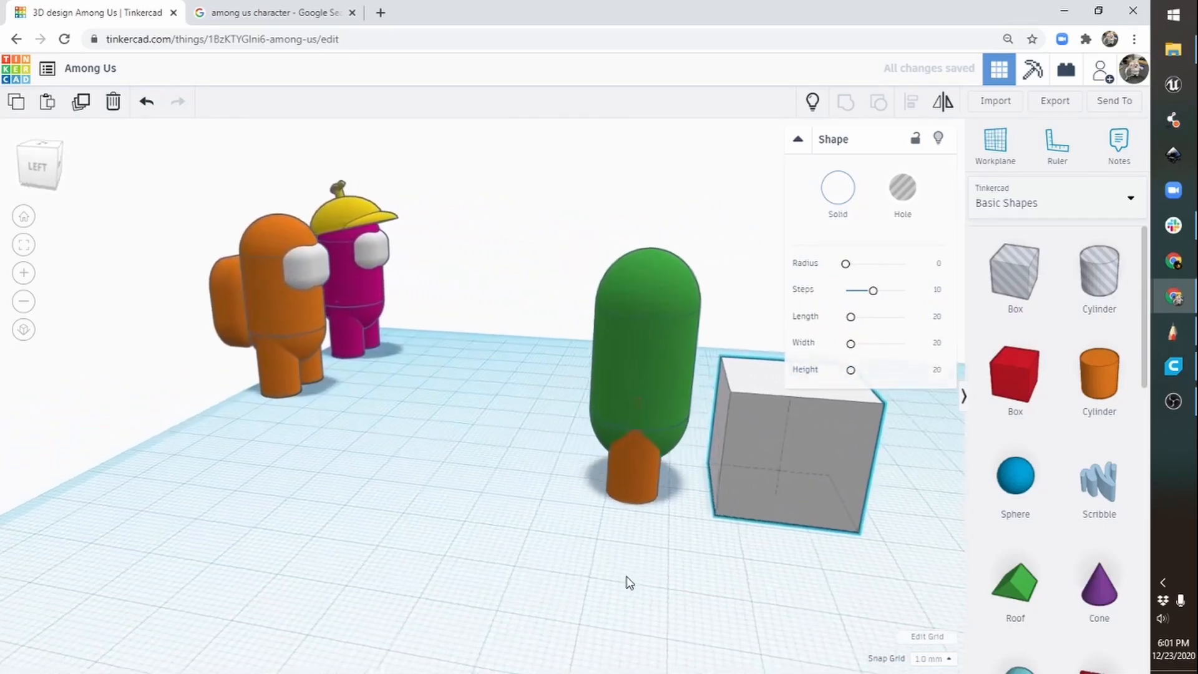
pyautogui.moveTo(534, 567); pyautogui.dragTo(666, 380)
pyautogui.click(842, 185)
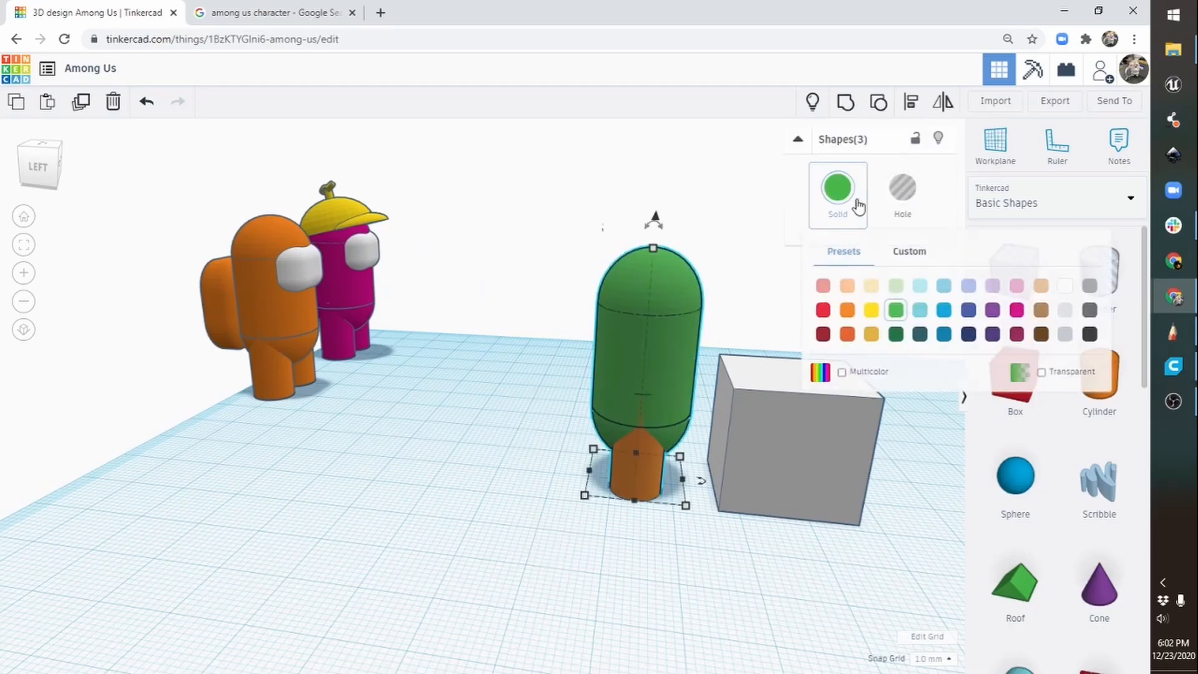
pyautogui.click(896, 316)
# Step: Round the white box's edges with a radius of 5.4 and set its steps to 20
pyautogui.moveTo(851, 500); pyautogui.dragTo(438, 585, button='right')
pyautogui.click(439, 587)
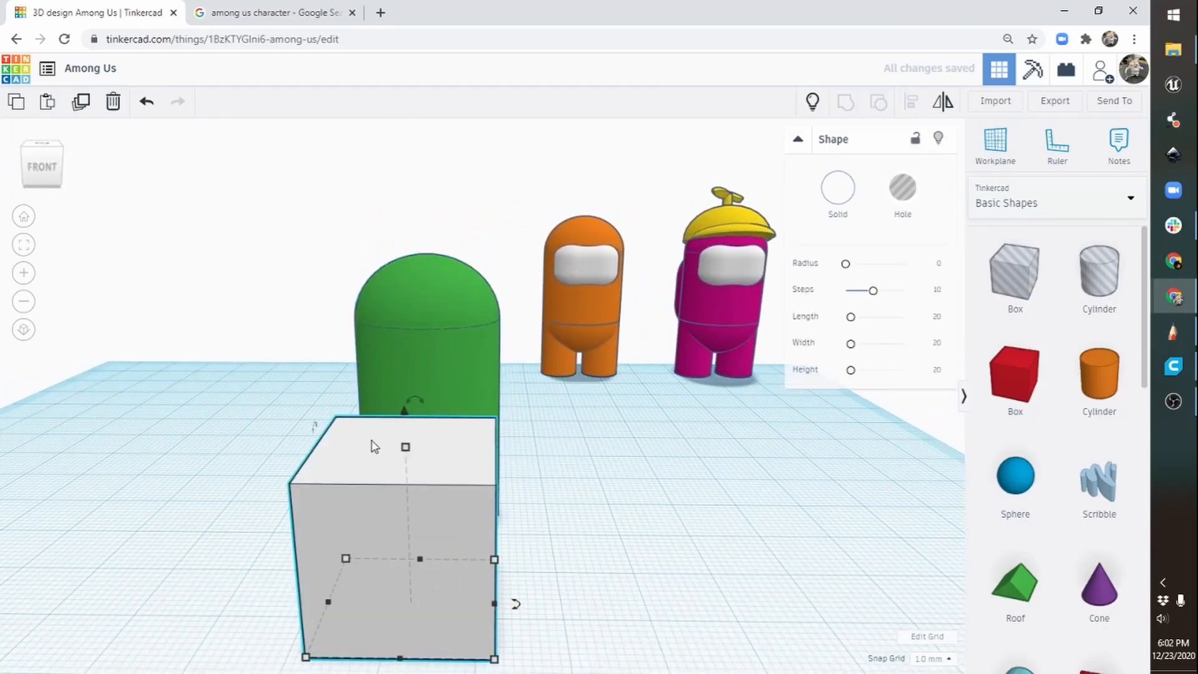
pyautogui.moveTo(615, 535); pyautogui.dragTo(674, 479, button='middle')
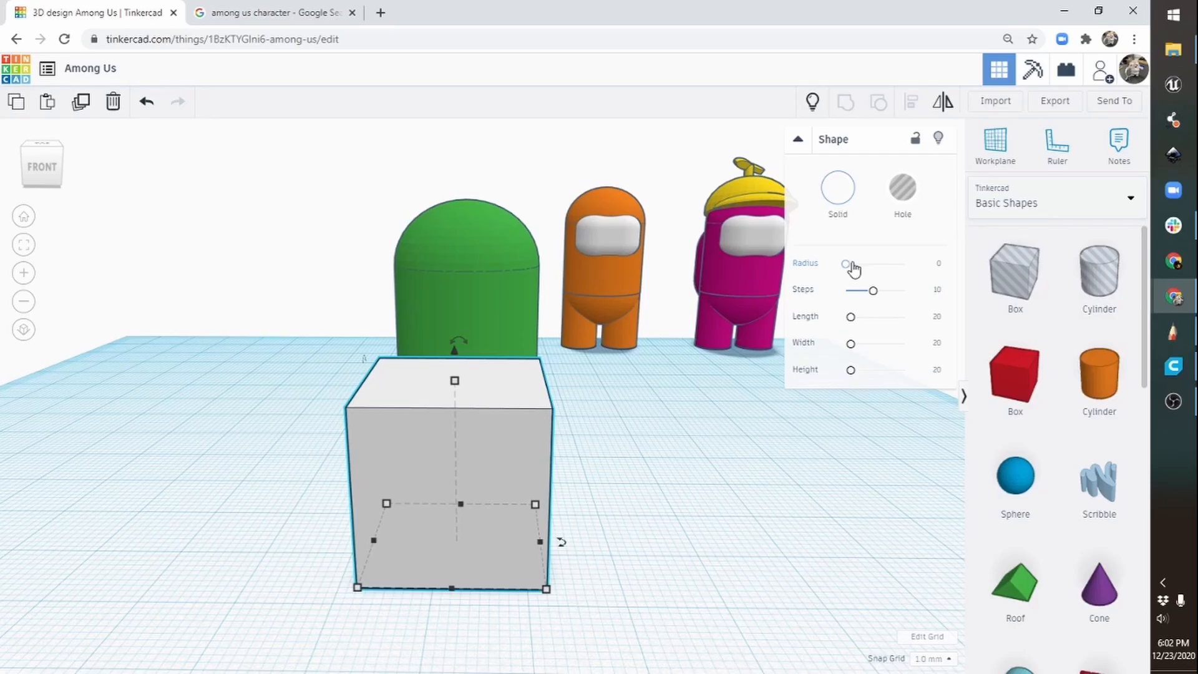
pyautogui.moveTo(847, 264); pyautogui.dragTo(949, 297)
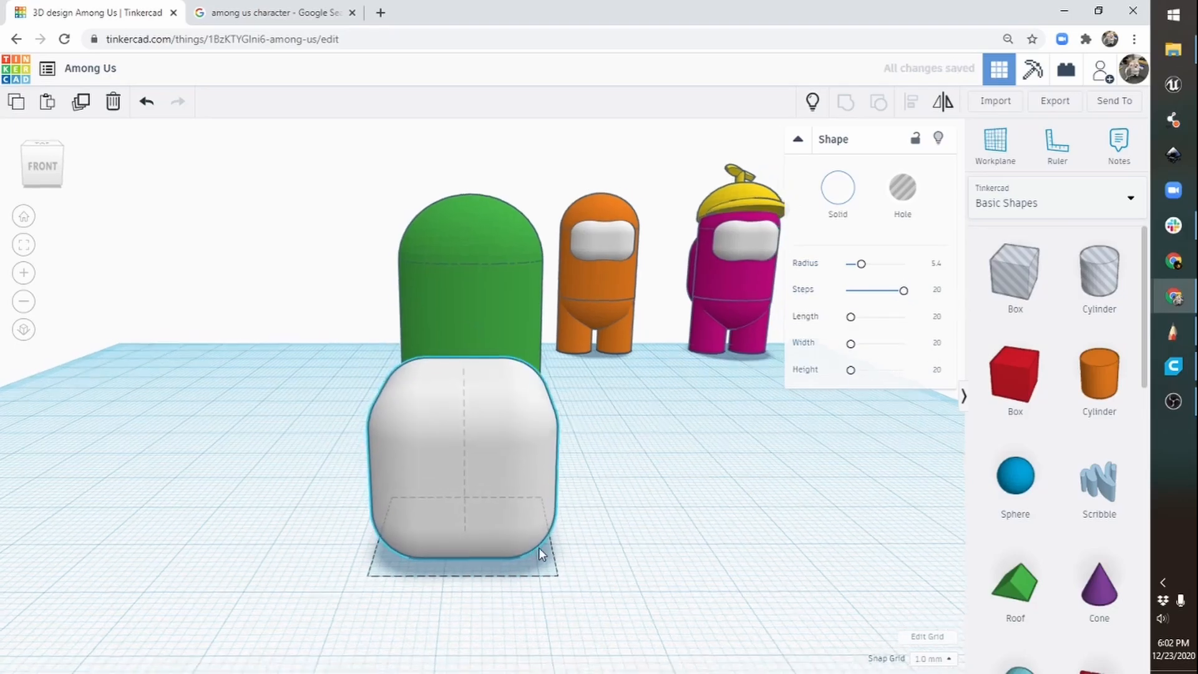
# Step: Shorten the white box's height and reduce its depth to 13 mm and its width to 16 mm
pyautogui.moveTo(543, 551); pyautogui.dragTo(500, 431, button='right')
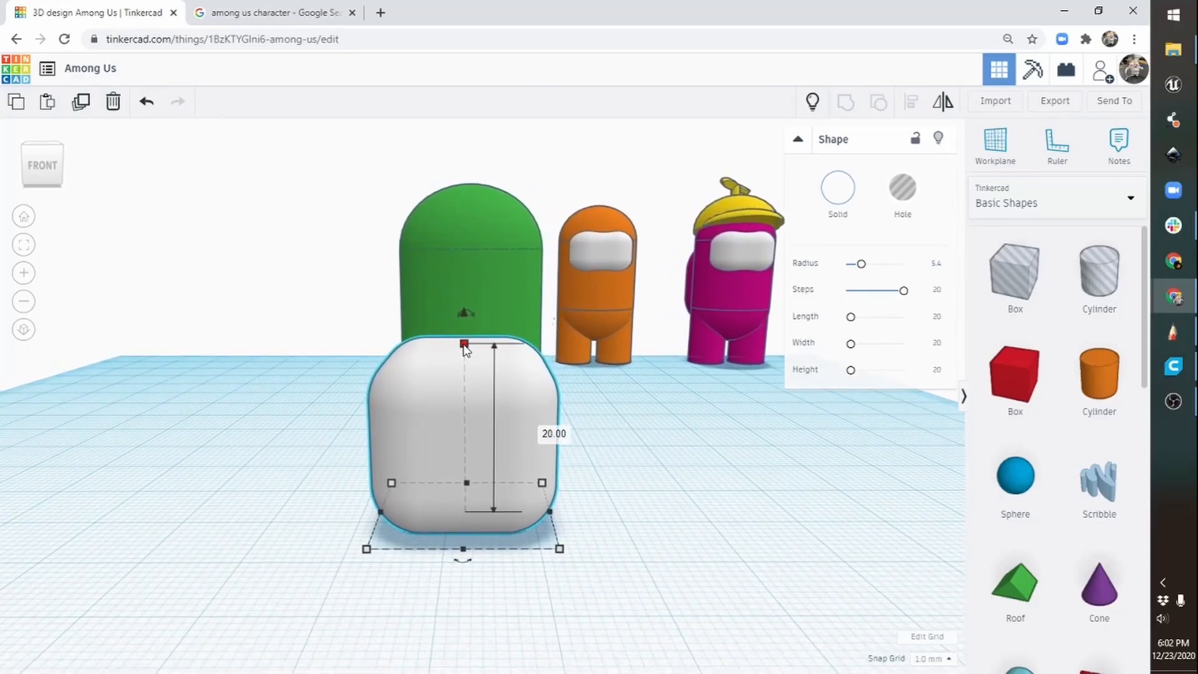
pyautogui.moveTo(464, 346); pyautogui.dragTo(466, 427)
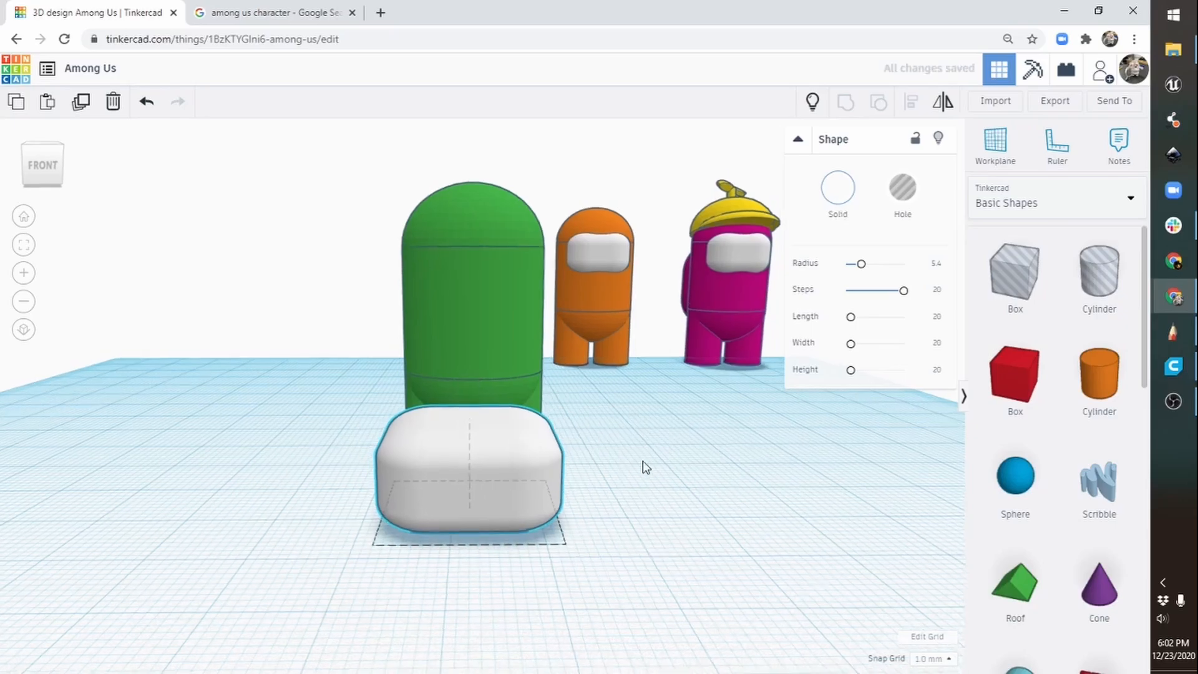
pyautogui.moveTo(643, 461); pyautogui.dragTo(695, 476, button='right')
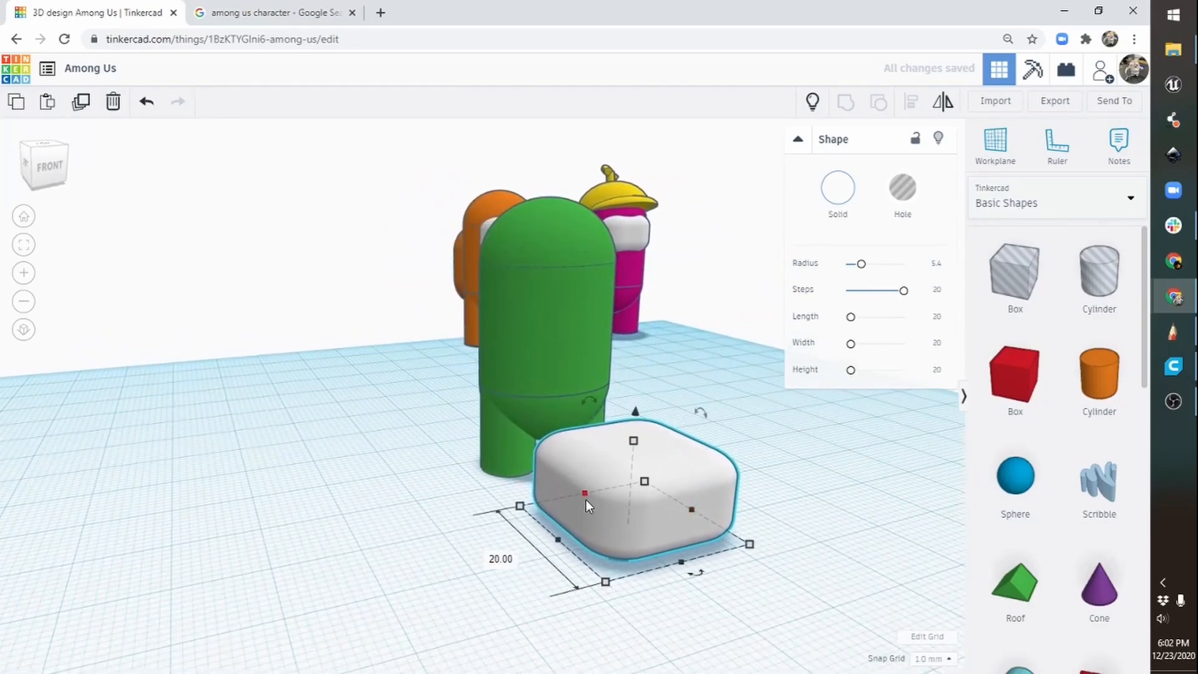
pyautogui.moveTo(586, 491); pyautogui.dragTo(611, 514)
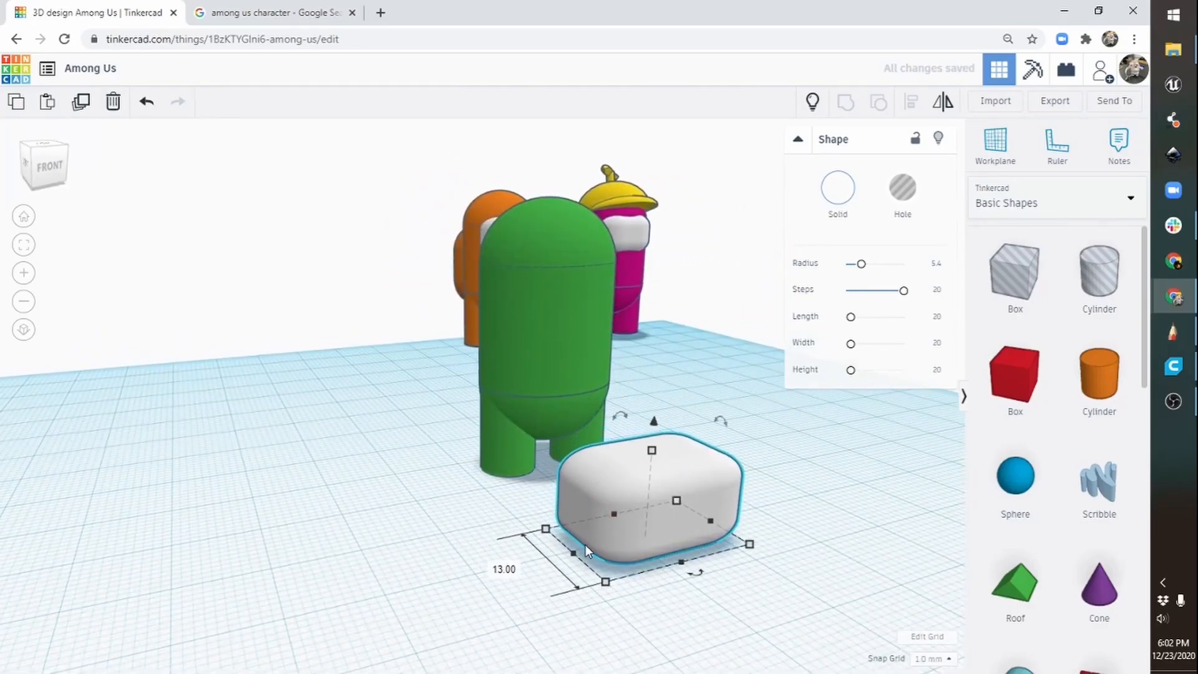
pyautogui.moveTo(572, 554); pyautogui.dragTo(604, 546)
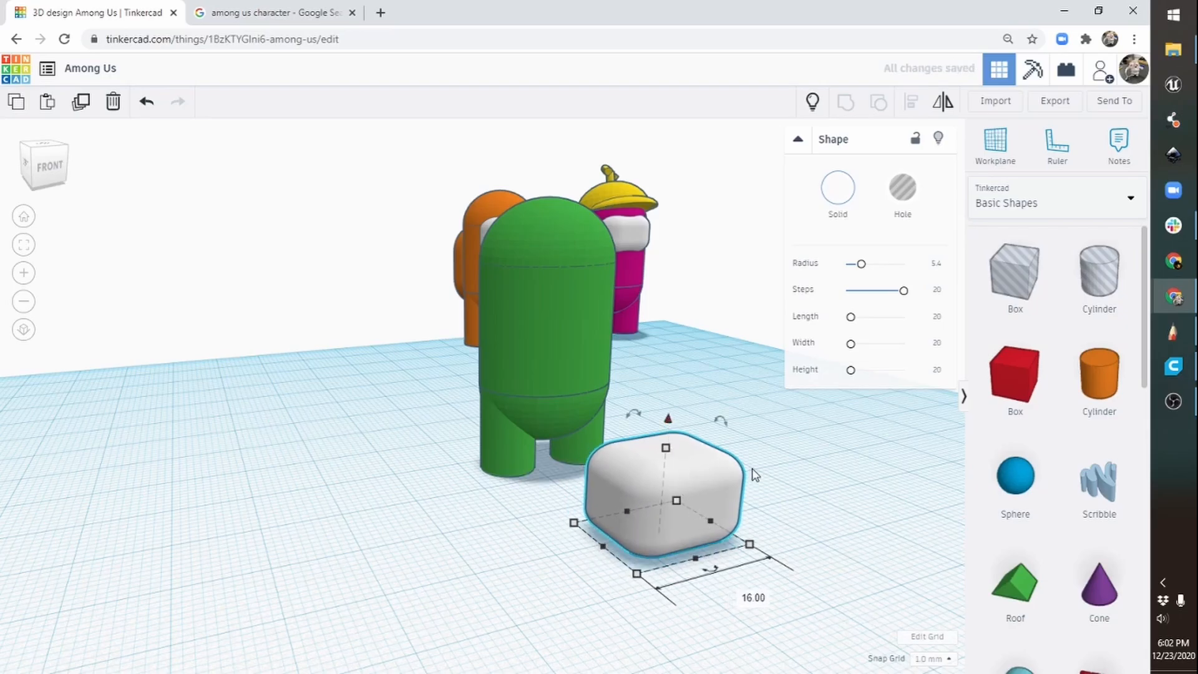
# Step: Raise the white visor 21 mm above the workplane to the character's face
pyautogui.moveTo(752, 470); pyautogui.dragTo(661, 448, button='right')
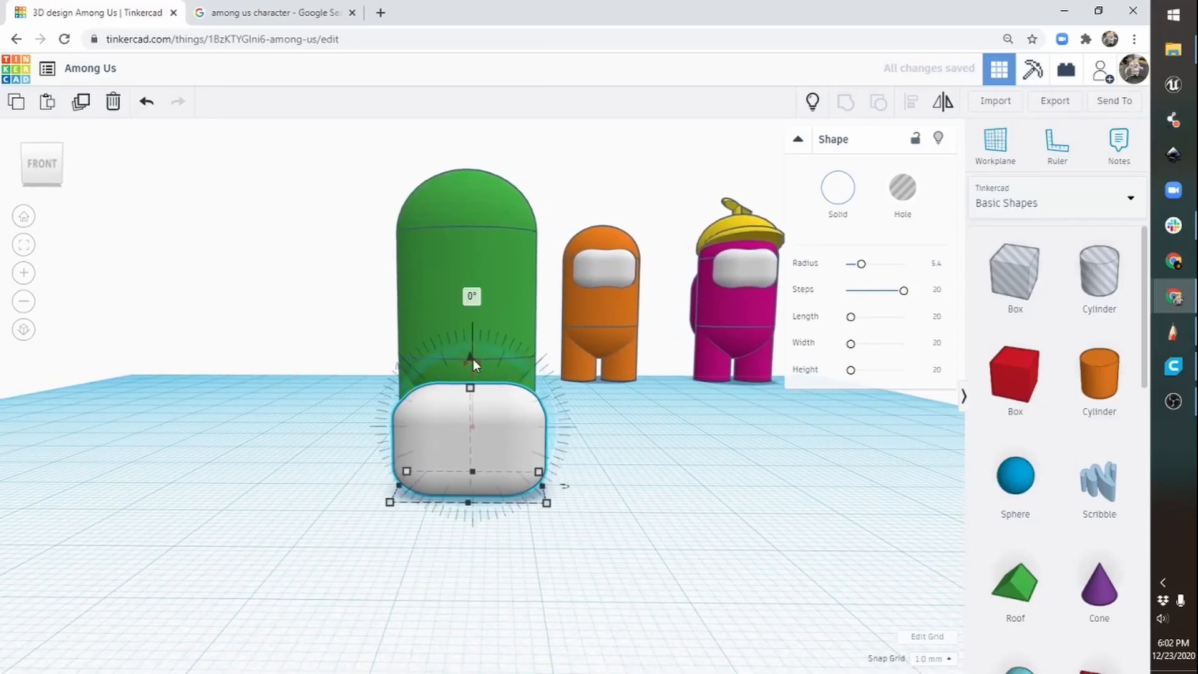
pyautogui.moveTo(472, 359); pyautogui.dragTo(479, 160)
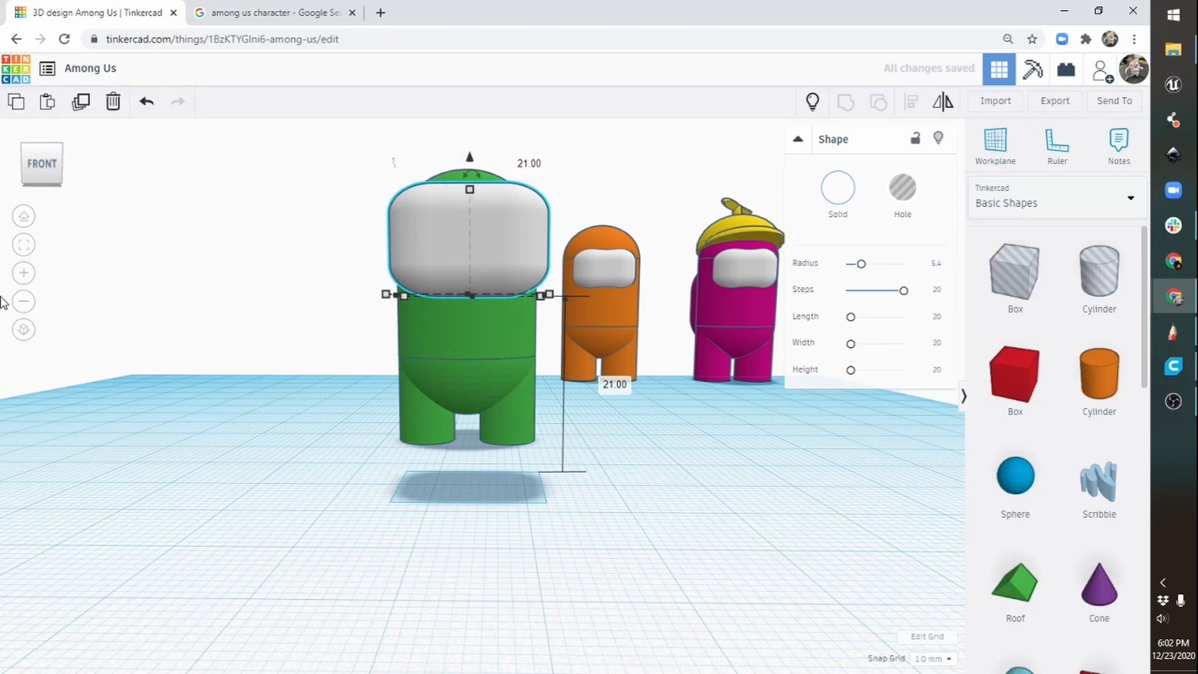
# Step: In an orthographic front view, centre the visor on the face, reduce its height slightly, and raise it to 24 mm above the workplane
pyautogui.click(24, 330)
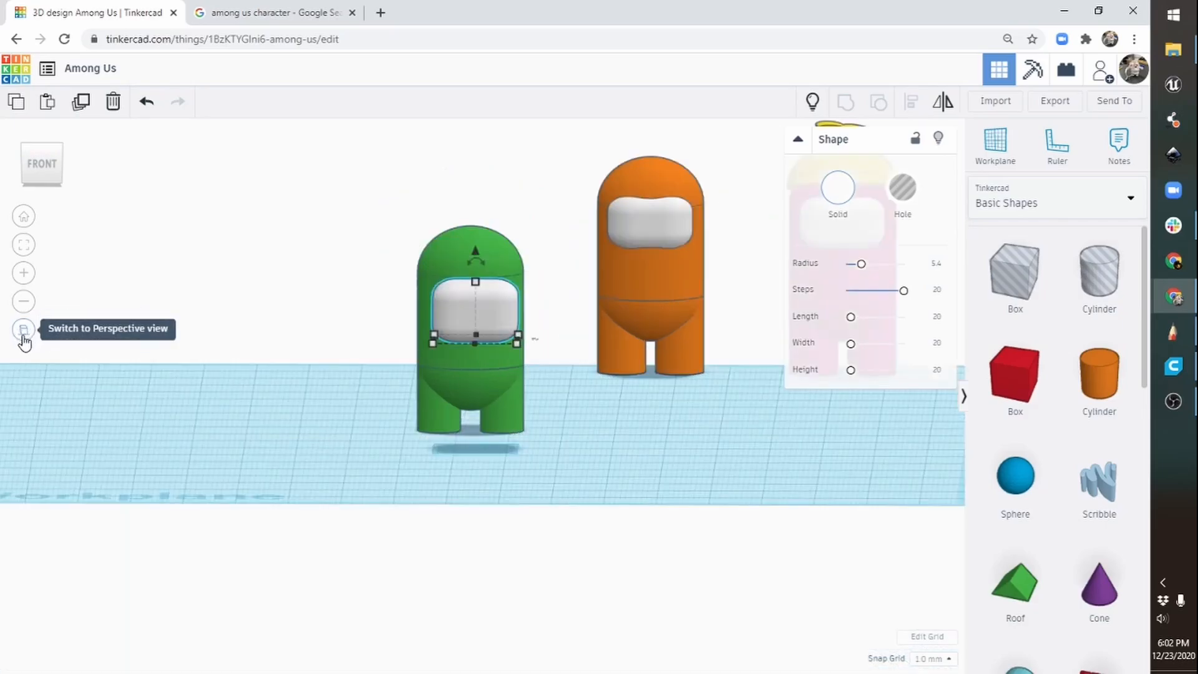
pyautogui.click(42, 160)
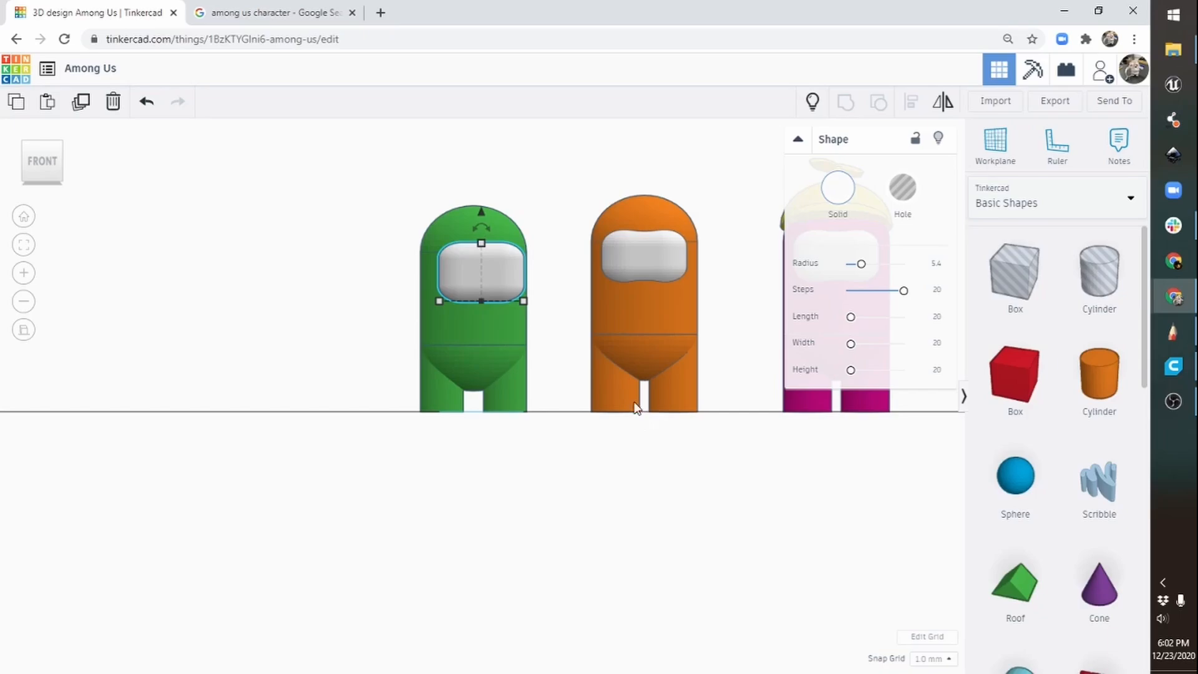
pyautogui.moveTo(499, 276); pyautogui.dragTo(492, 279)
pyautogui.moveTo(475, 211)
pyautogui.mouseDown()
pyautogui.moveTo(475, 251)
pyautogui.moveTo(478, 206)
pyautogui.mouseUp()
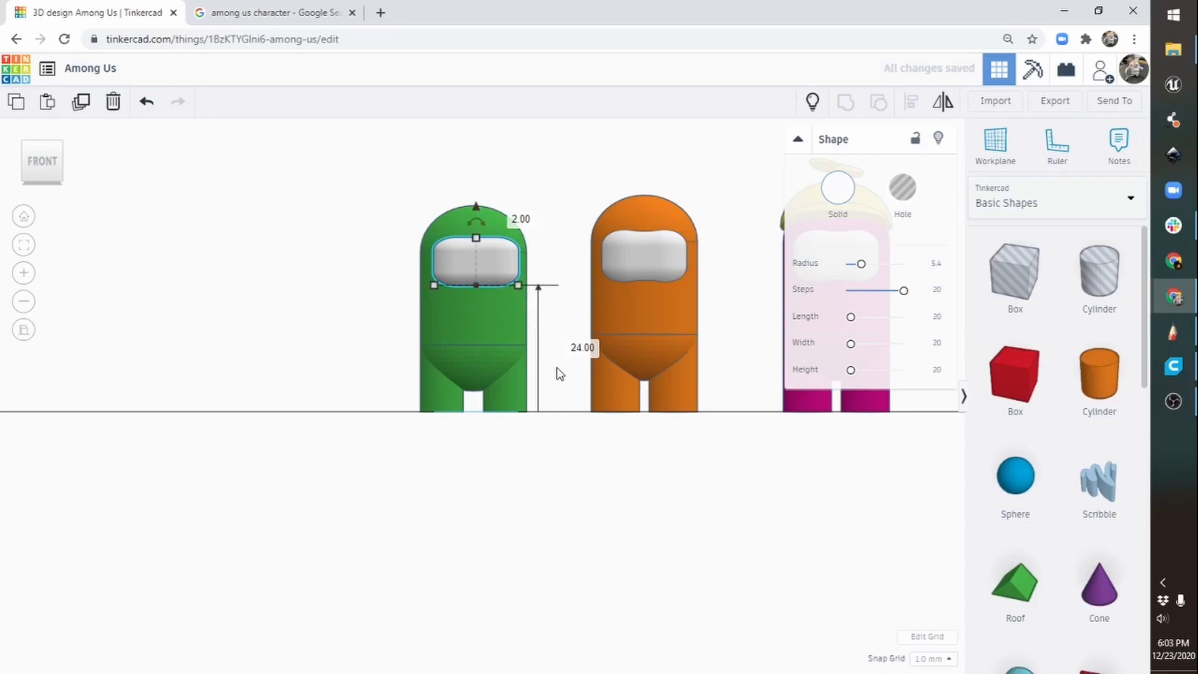
pyautogui.moveTo(387, 183); pyautogui.dragTo(535, 333)
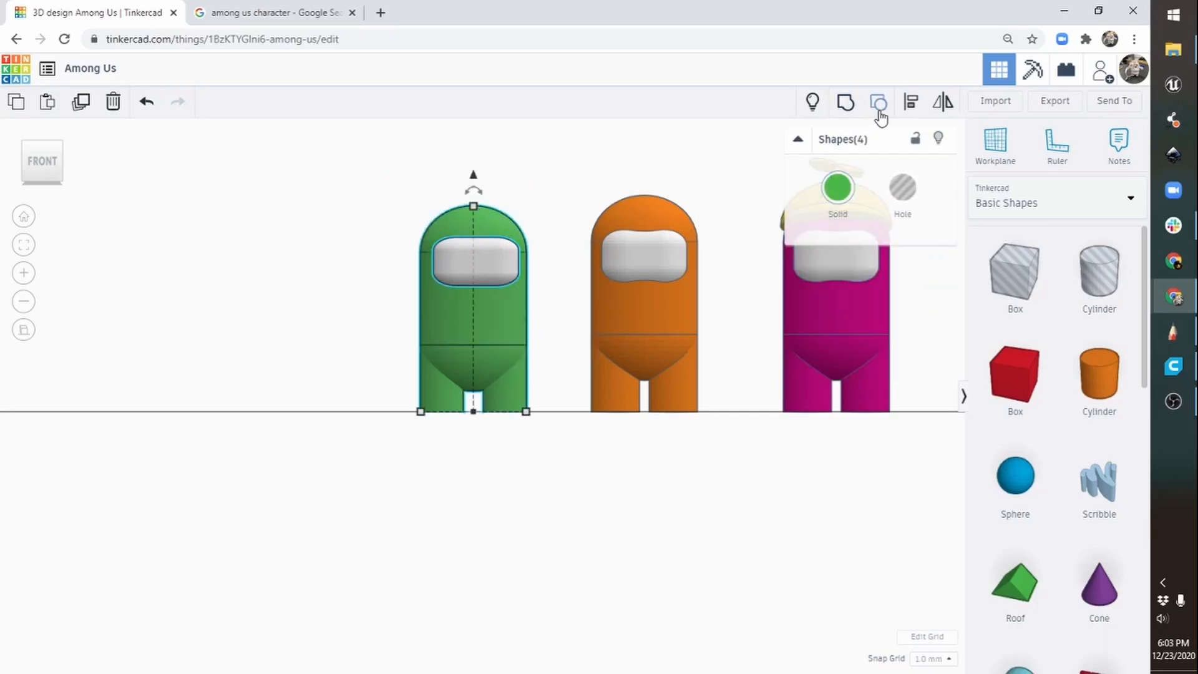
pyautogui.click(381, 161)
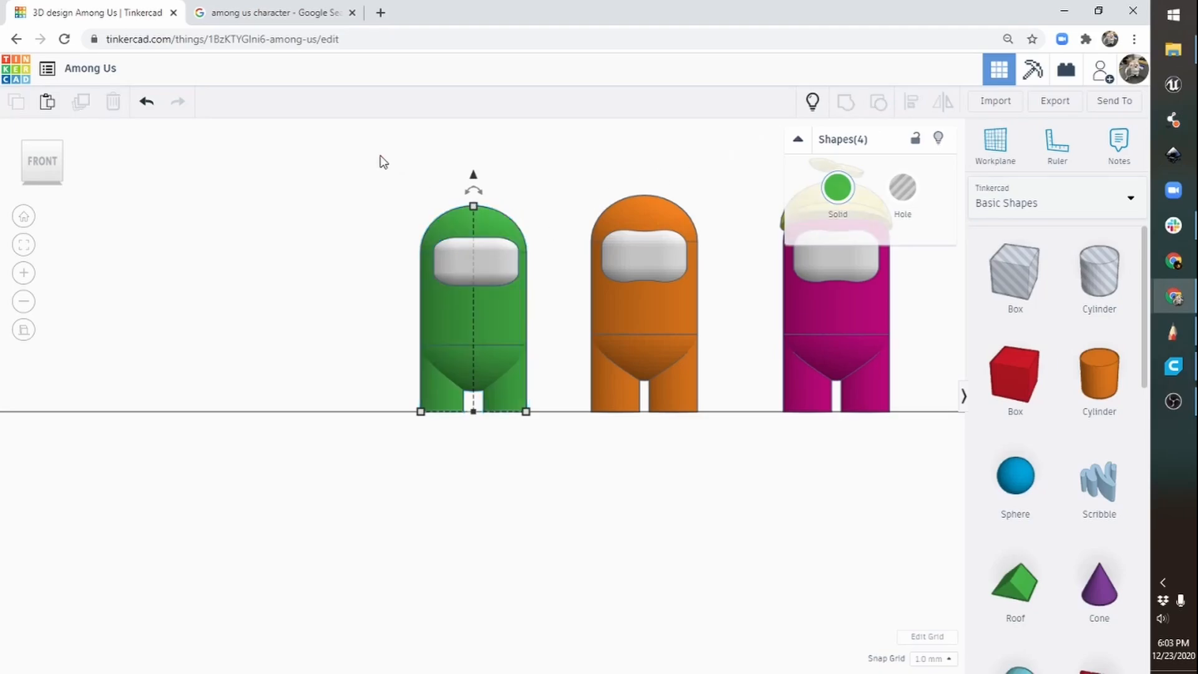
pyautogui.click(440, 395)
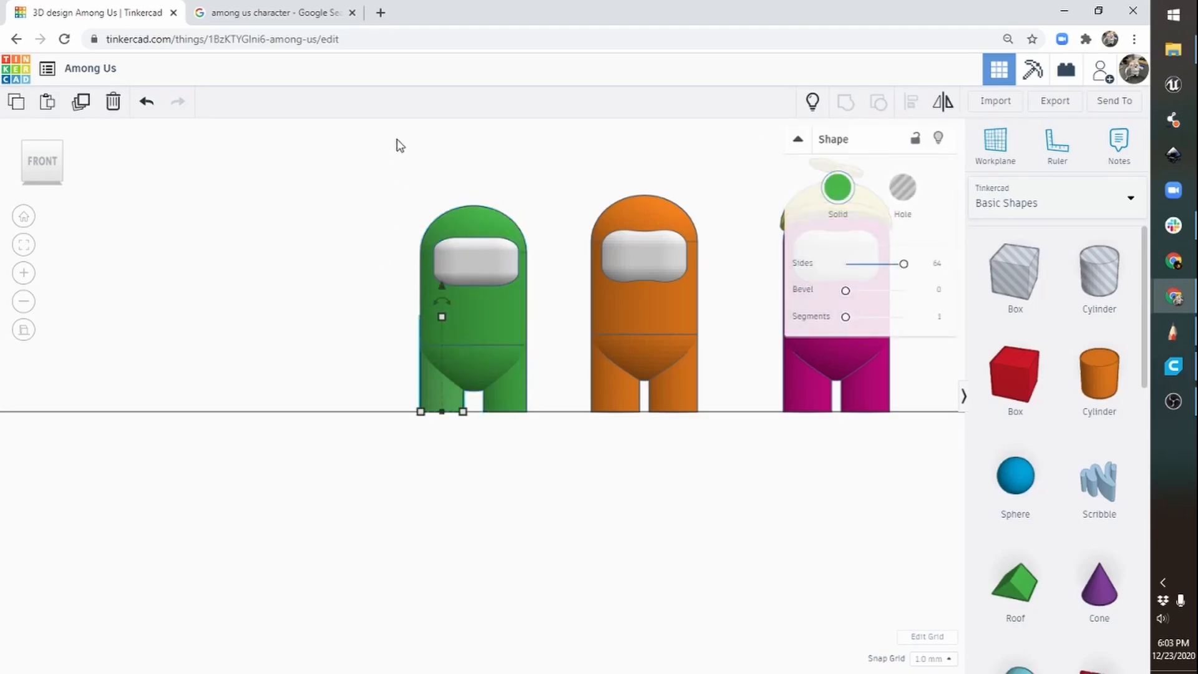
# Step: Align the white visor with the front edge of the green body, using the body as the fixed reference
pyautogui.moveTo(387, 135); pyautogui.dragTo(483, 260)
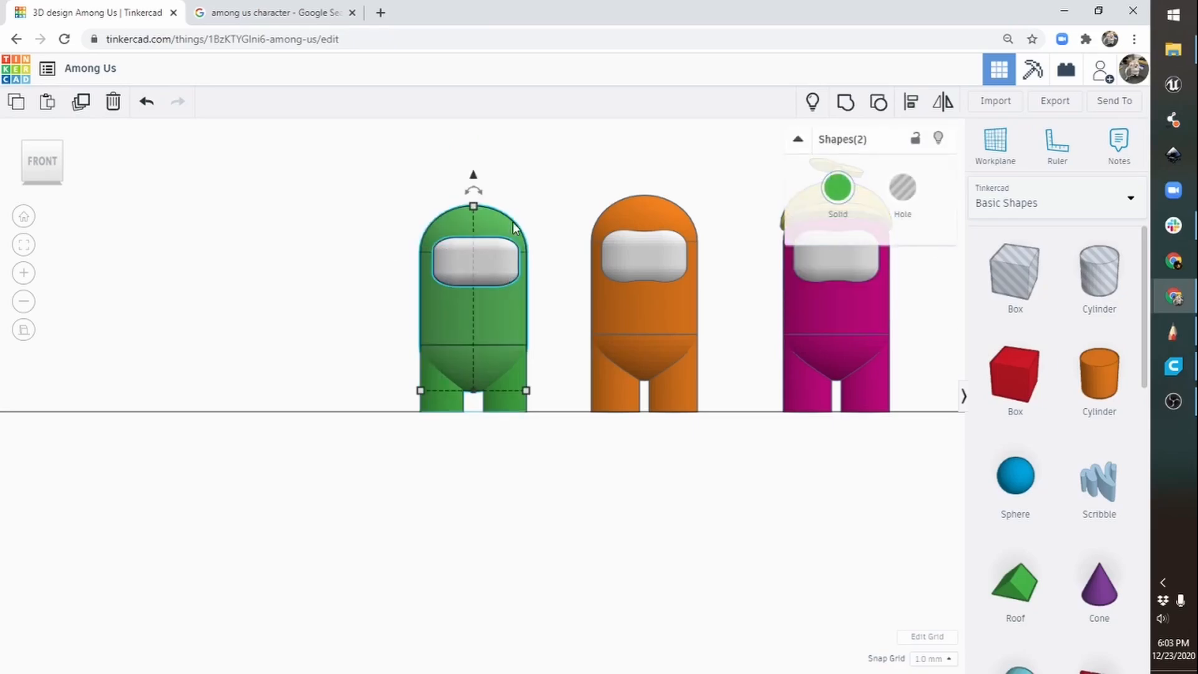
pyautogui.click(912, 109)
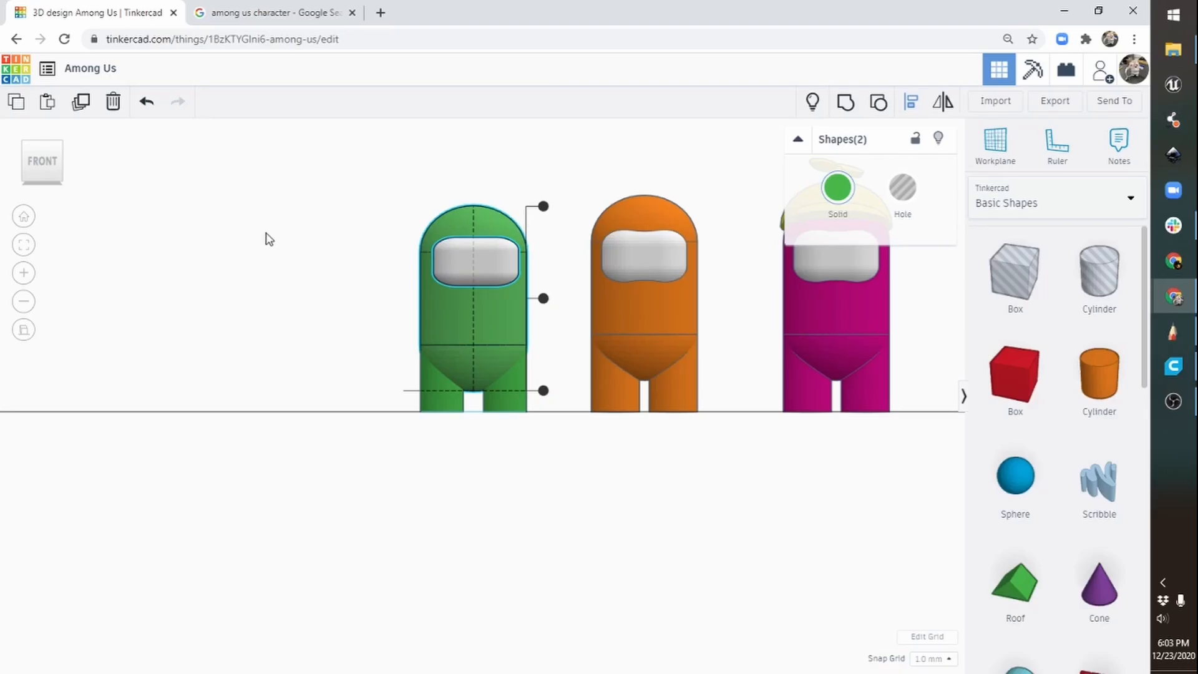
pyautogui.moveTo(289, 237); pyautogui.dragTo(454, 481, button='right')
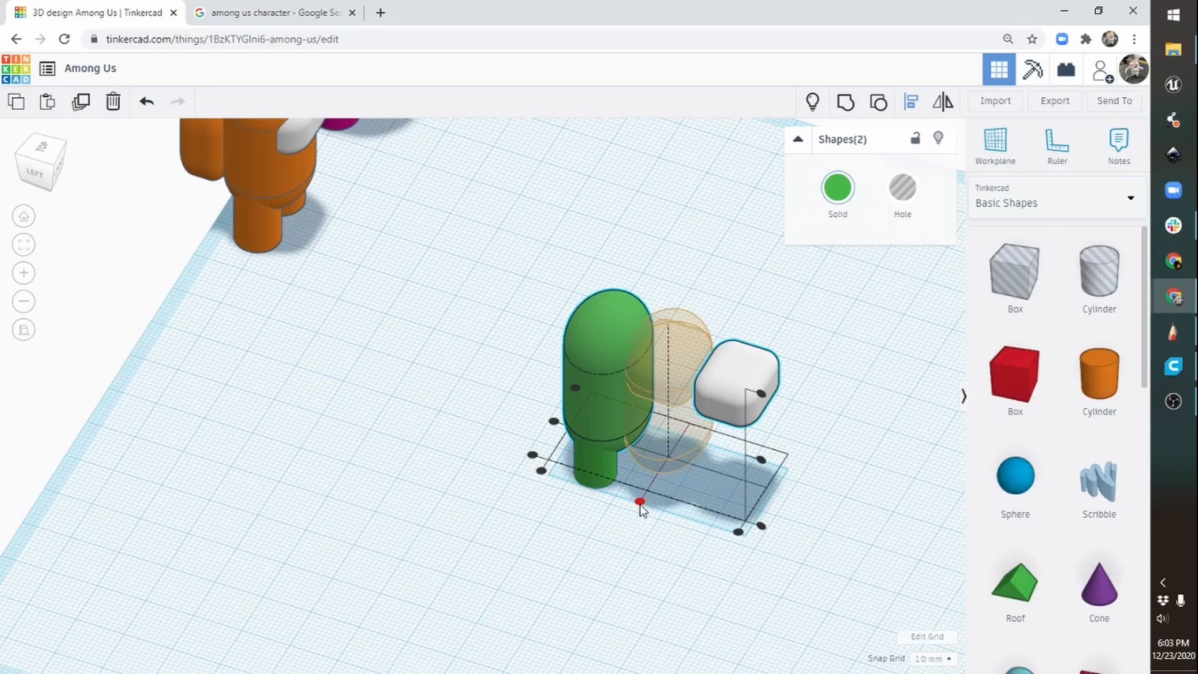
pyautogui.click(606, 327)
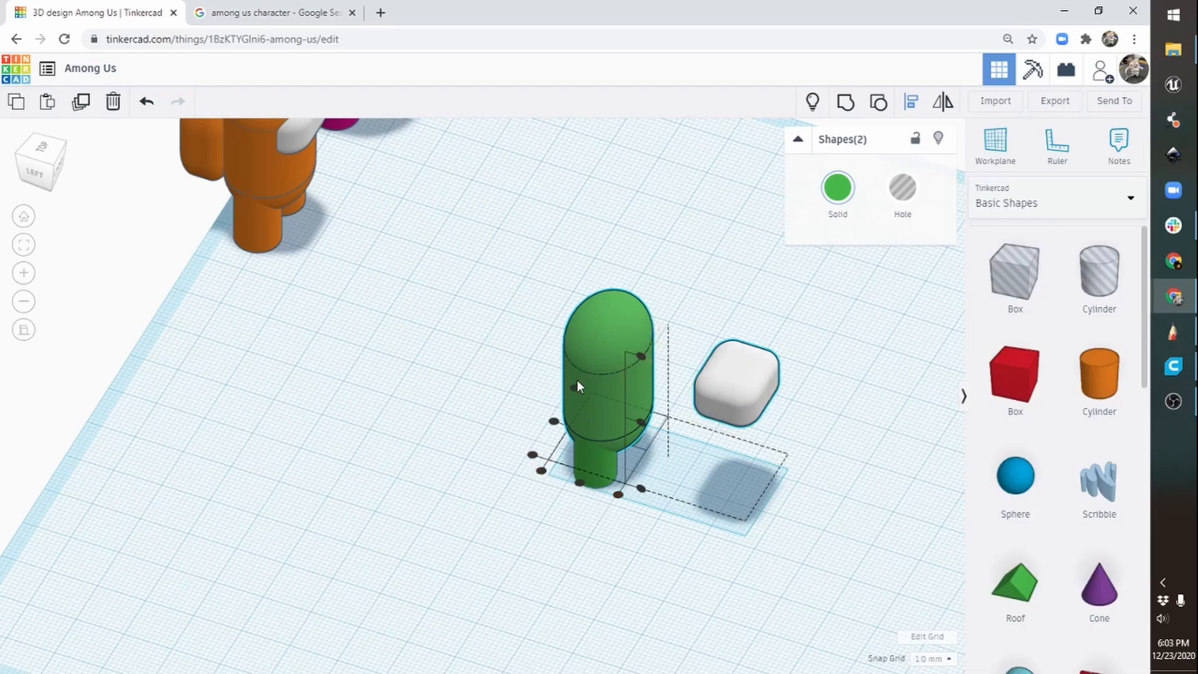
pyautogui.click(578, 483)
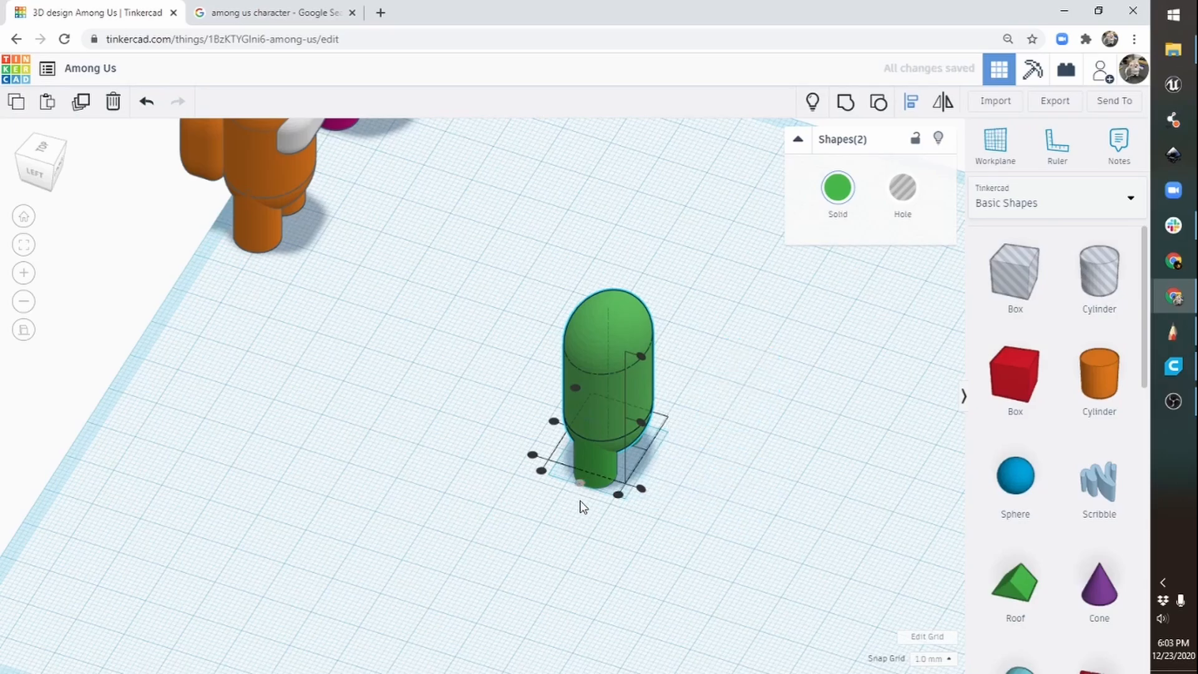
pyautogui.click(619, 496)
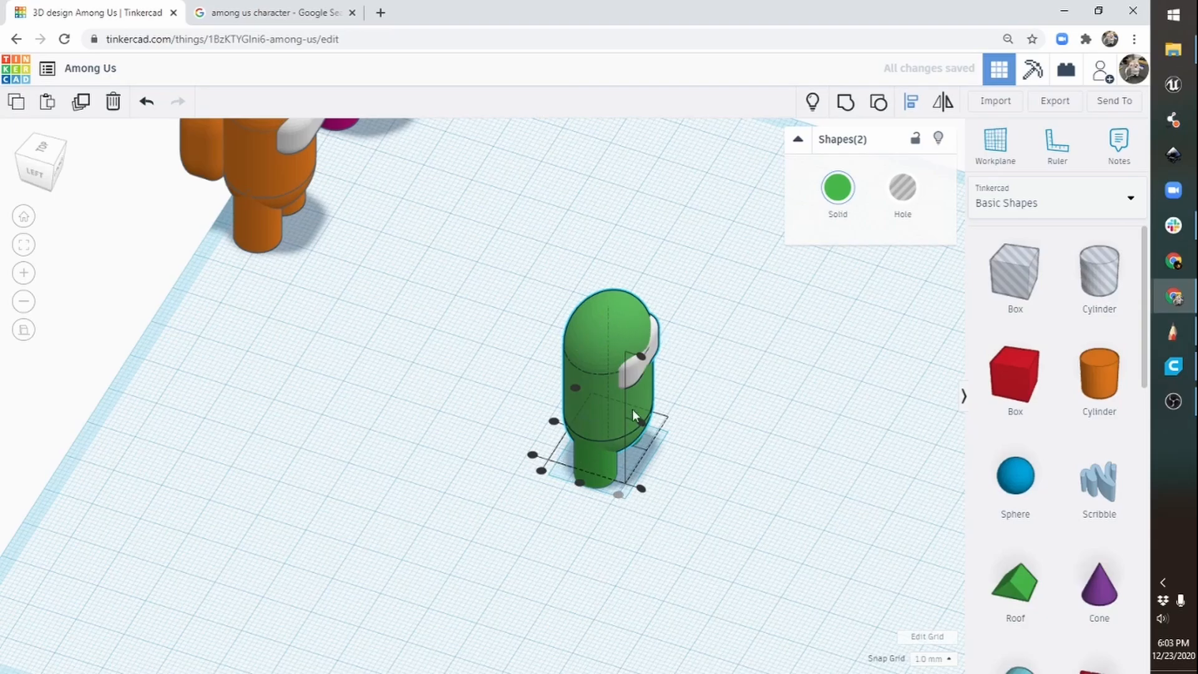
pyautogui.moveTo(748, 533); pyautogui.dragTo(578, 493, button='right')
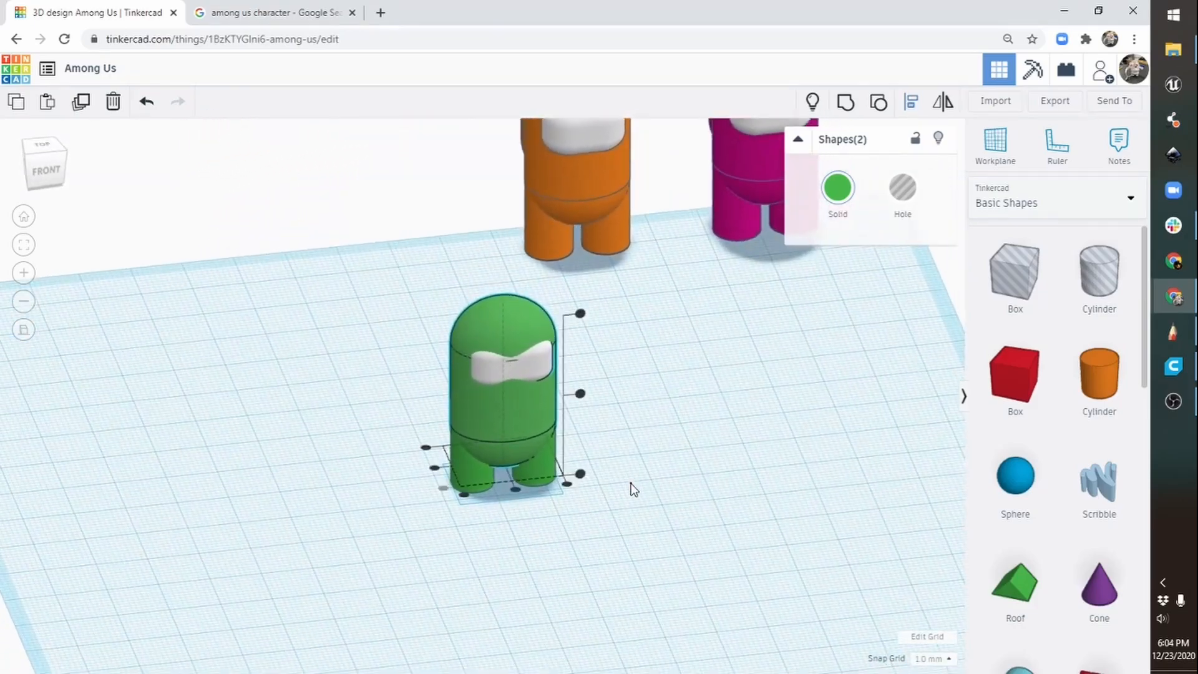
pyautogui.click(616, 470)
# Step: Centre the visor and the green body with each other from side to side using Align
pyautogui.moveTo(533, 352); pyautogui.dragTo(534, 353)
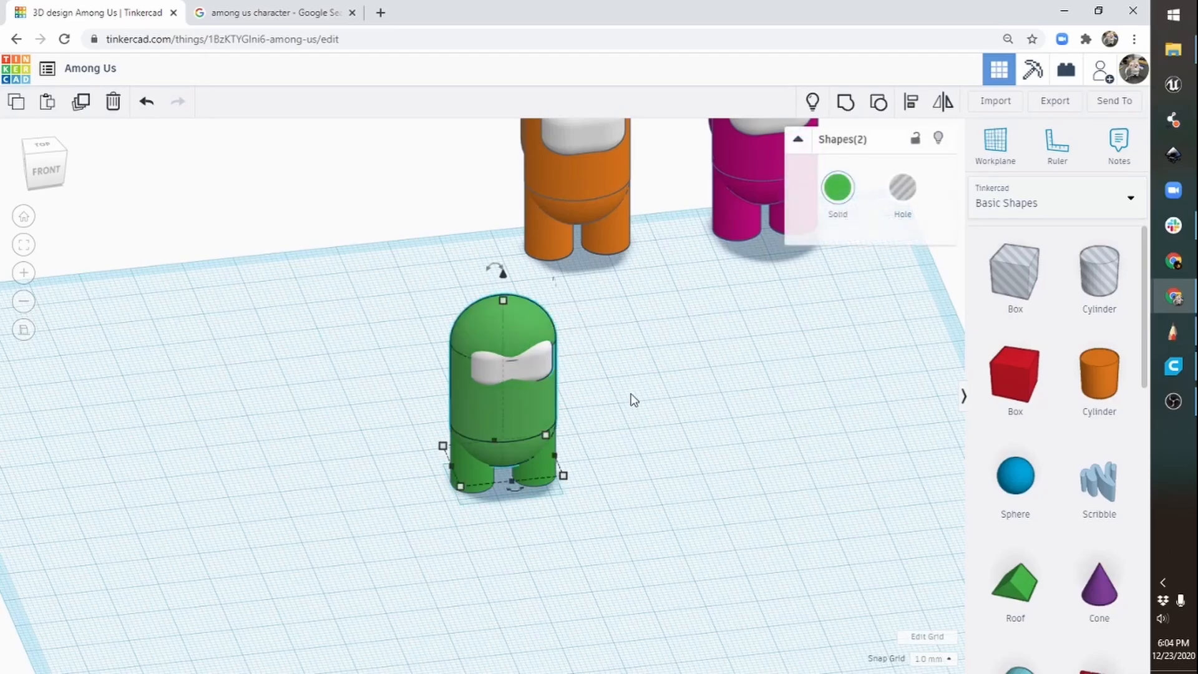
pyautogui.press('f')
pyautogui.click(911, 106)
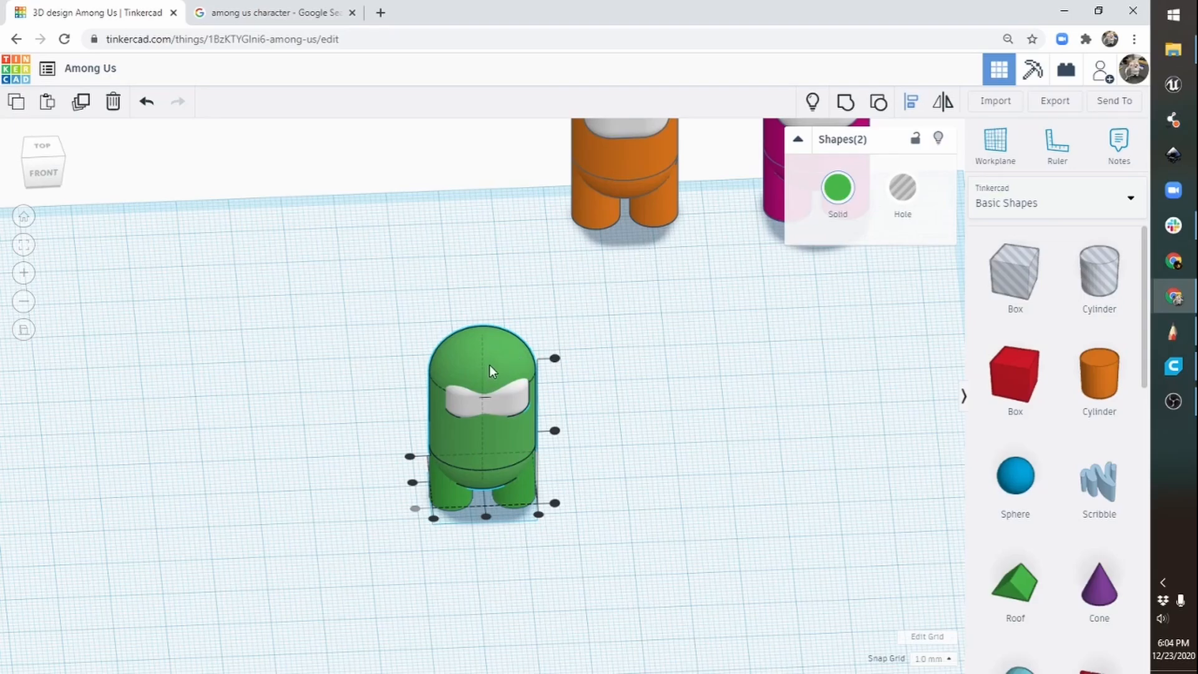
pyautogui.click(486, 517)
pyautogui.click(525, 561)
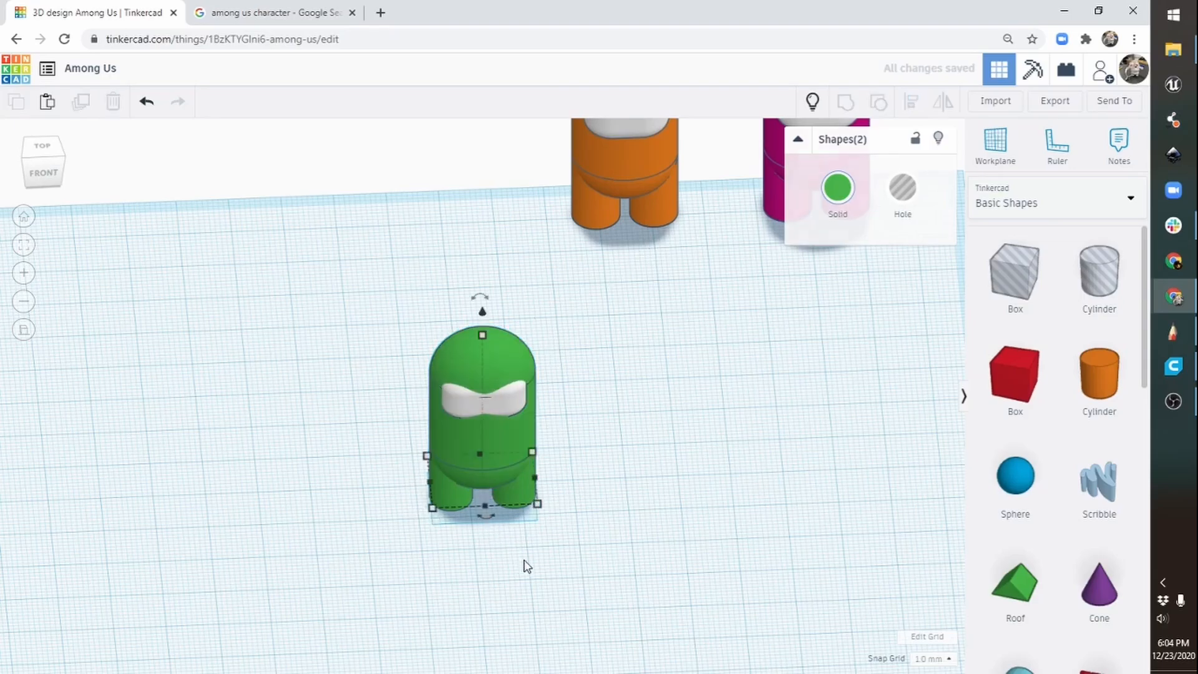
pyautogui.click(526, 561)
# Step: Nudge the visor one grid step forward out of the face and set its radius to 6.55
pyautogui.moveTo(557, 559); pyautogui.dragTo(452, 535, button='right')
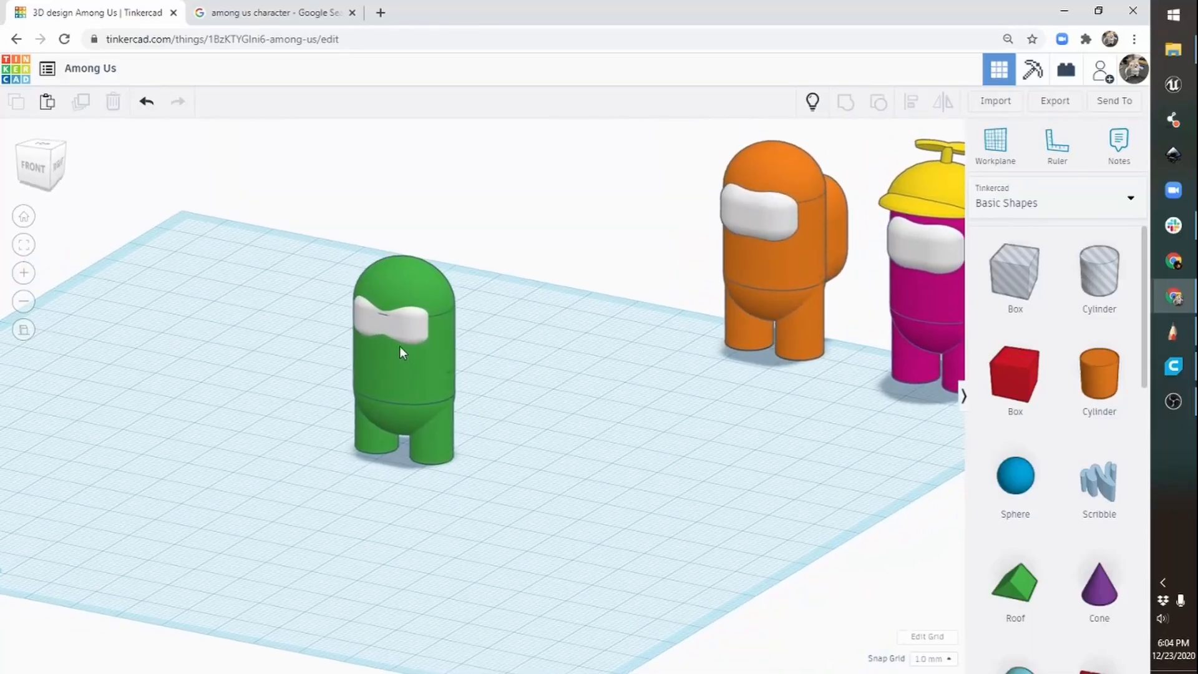
pyautogui.click(404, 327)
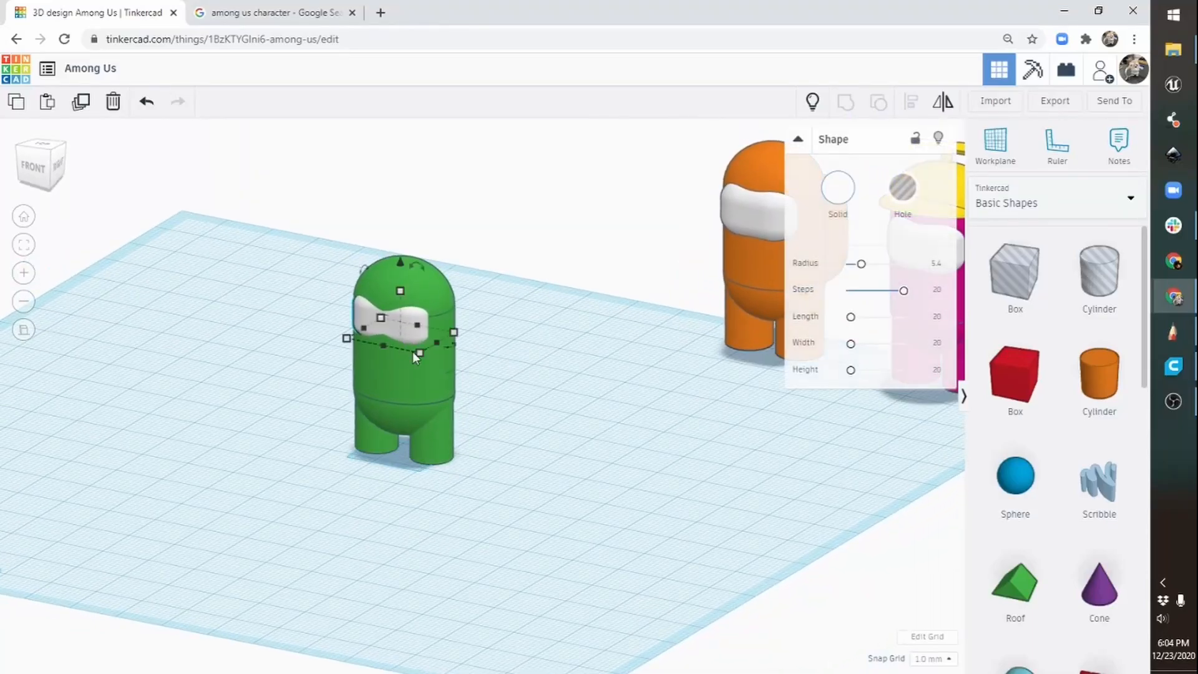
pyautogui.press('Down')
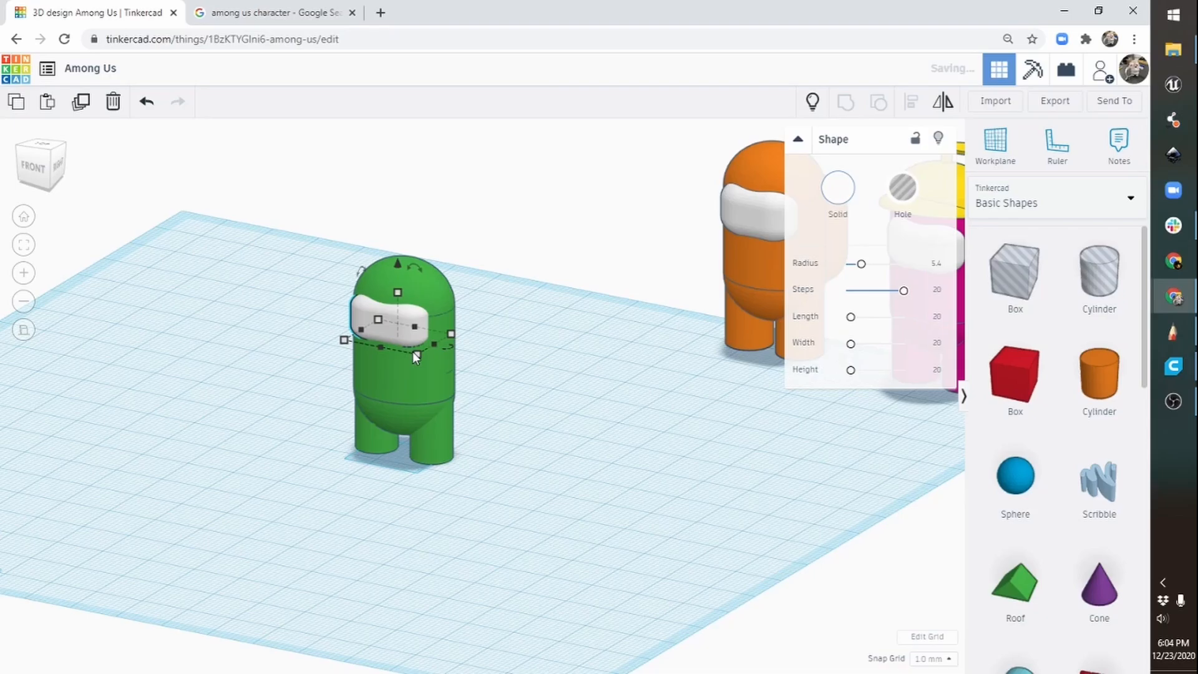
pyautogui.moveTo(373, 484); pyautogui.dragTo(477, 500, button='right')
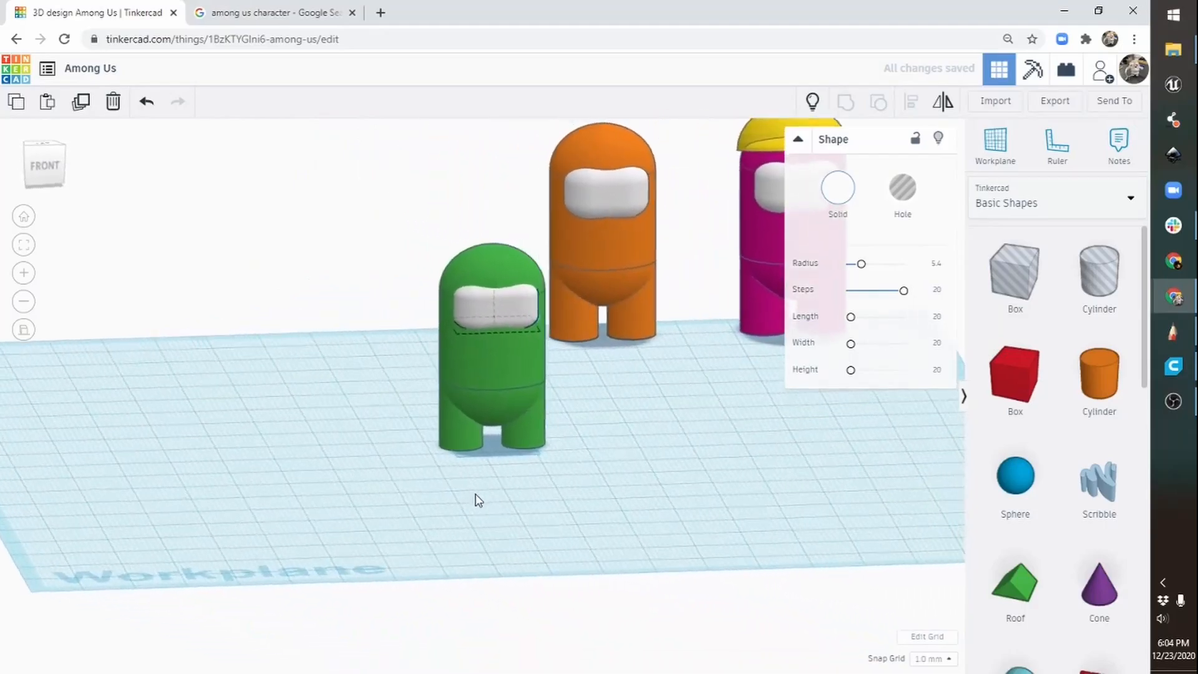
pyautogui.moveTo(864, 268); pyautogui.dragTo(865, 267)
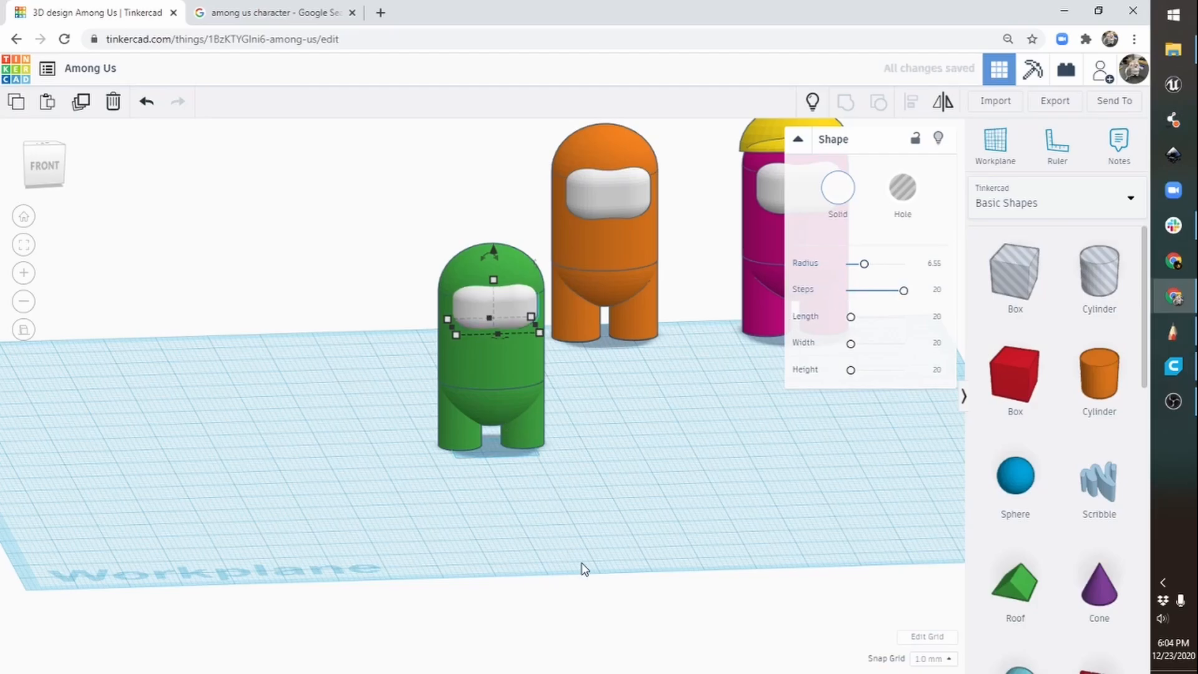
# Step: Duplicate the visor, moving the copy straight back behind the body and recolouring it green as a backpack
pyautogui.moveTo(697, 499); pyautogui.dragTo(714, 552, button='right')
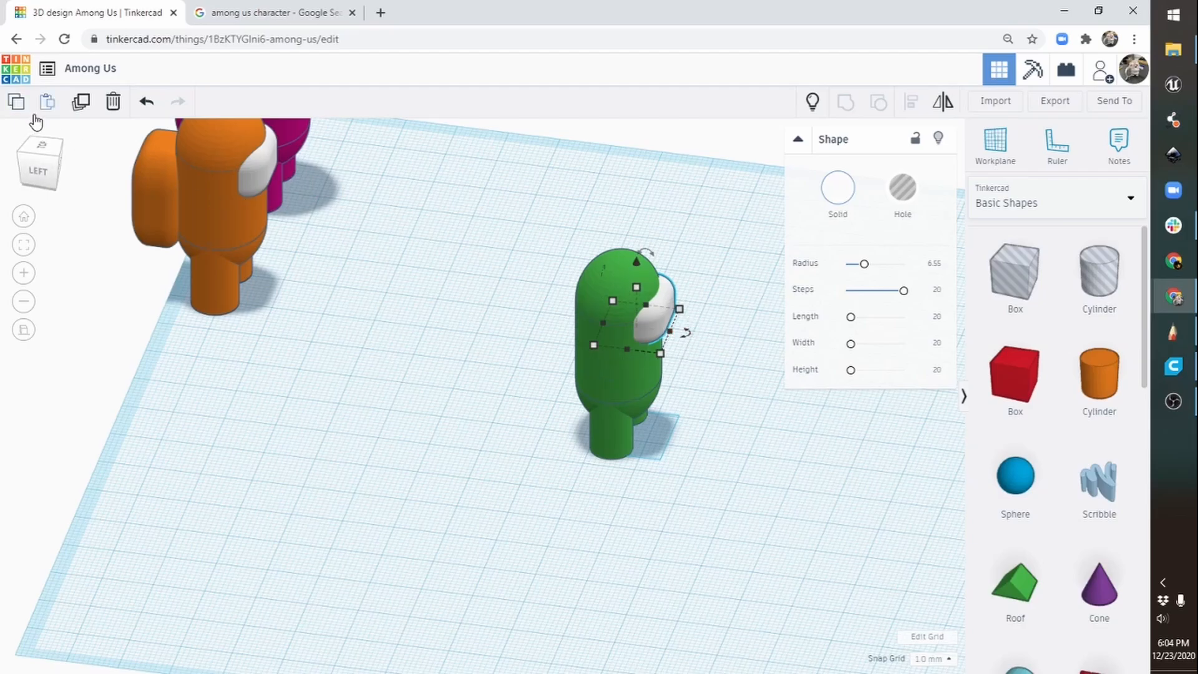
pyautogui.click(81, 103)
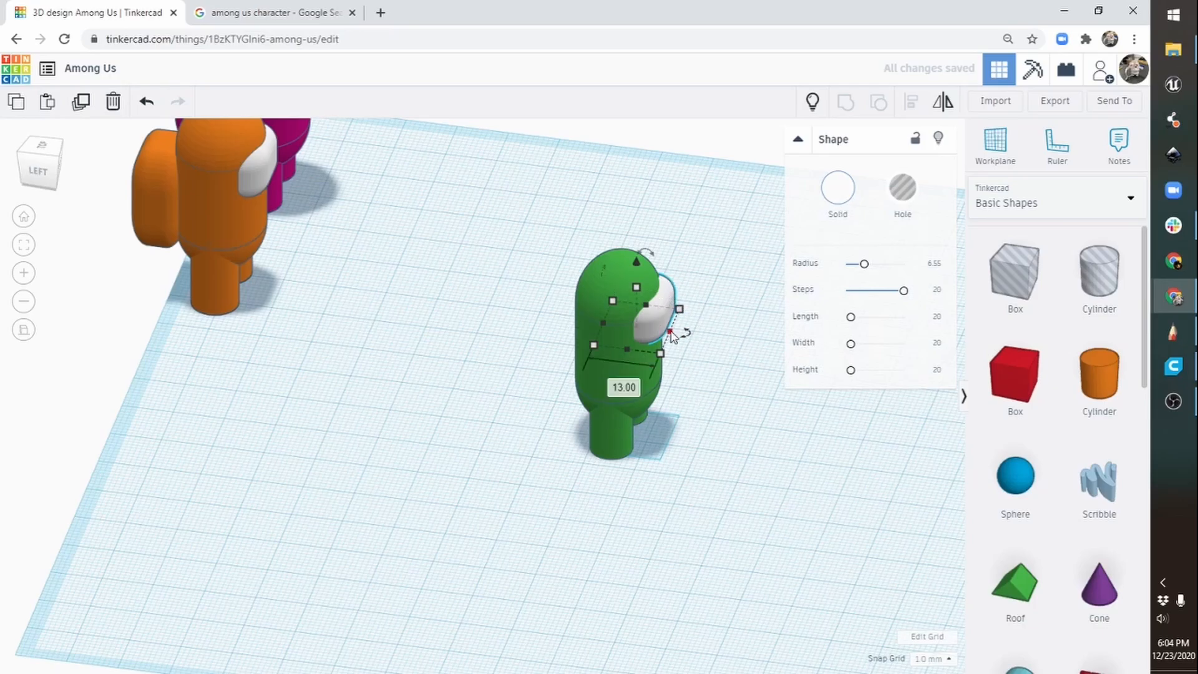
pyautogui.press('Left')
pyautogui.press('Left')
pyautogui.press('Left')
pyautogui.press('Left')
pyautogui.press('Left')
pyautogui.press('Left')
pyautogui.press('Left')
pyautogui.press('Left')
pyautogui.press('Left')
pyautogui.press('Left')
pyautogui.press('Left')
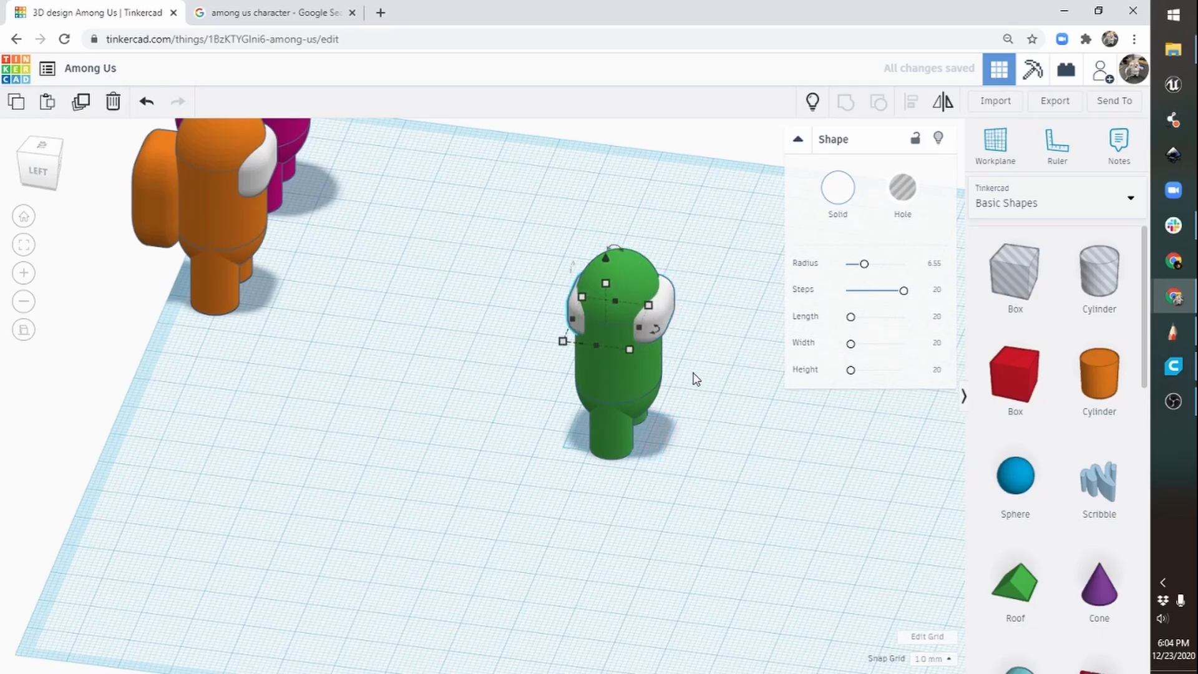
pyautogui.press('Left')
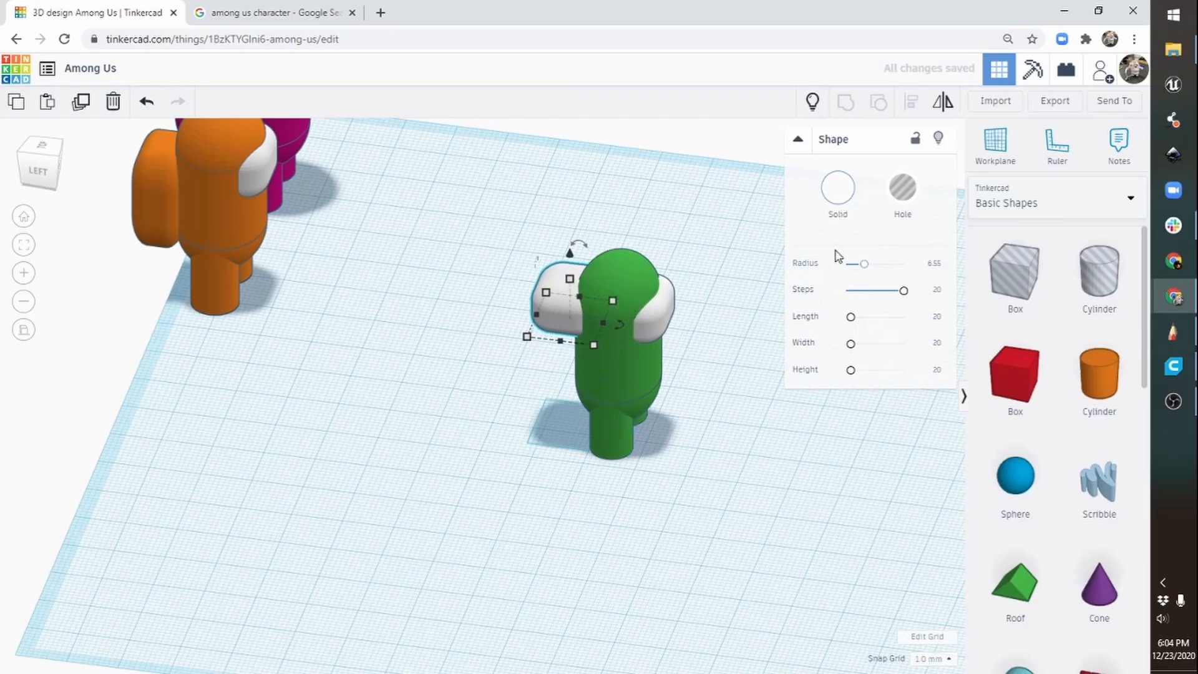
pyautogui.click(845, 191)
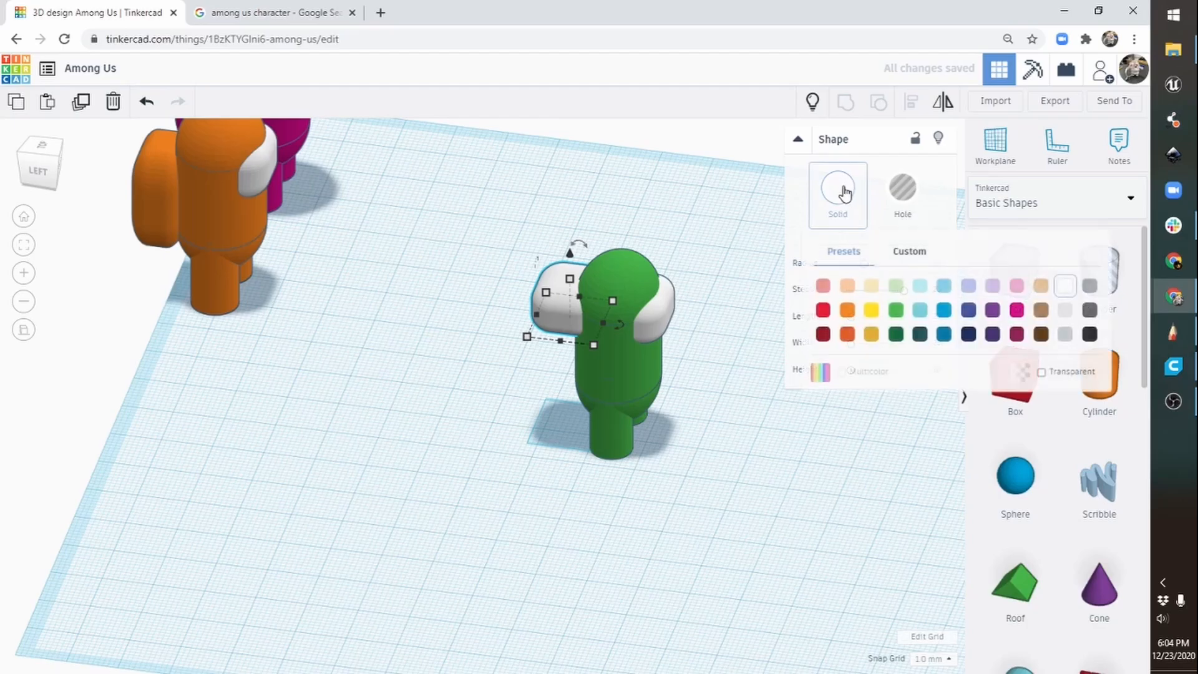
pyautogui.click(896, 311)
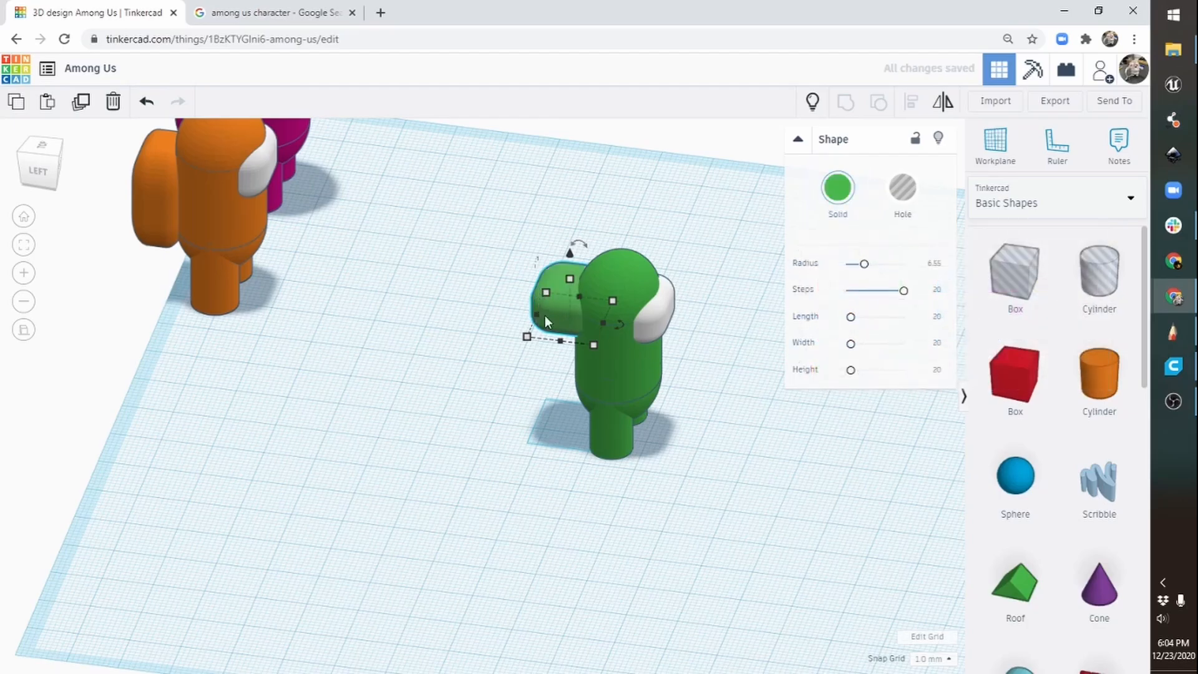
# Step: Stretch the green backpack to 24 mm tall and reduce its depth from the side facing the body
pyautogui.moveTo(541, 426); pyautogui.dragTo(632, 374, button='right')
pyautogui.moveTo(616, 264); pyautogui.dragTo(474, 271, button='right')
pyautogui.click(25, 276)
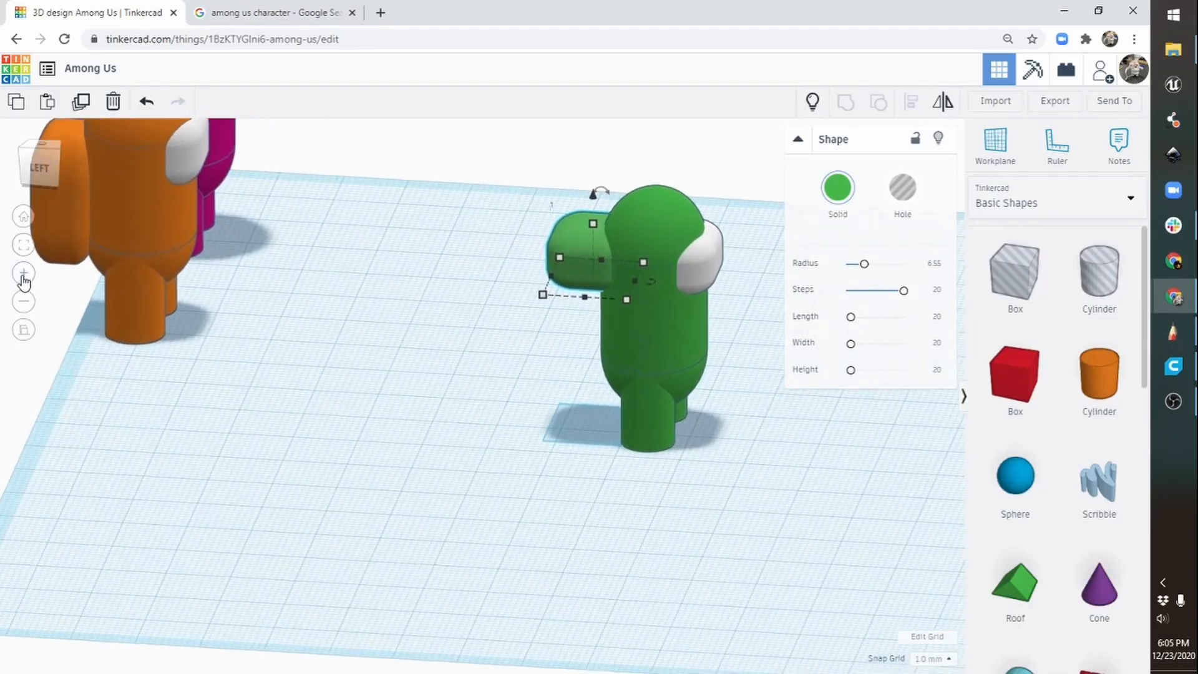
pyautogui.click(25, 275)
pyautogui.click(25, 275)
pyautogui.moveTo(624, 340); pyautogui.dragTo(432, 573, button='middle')
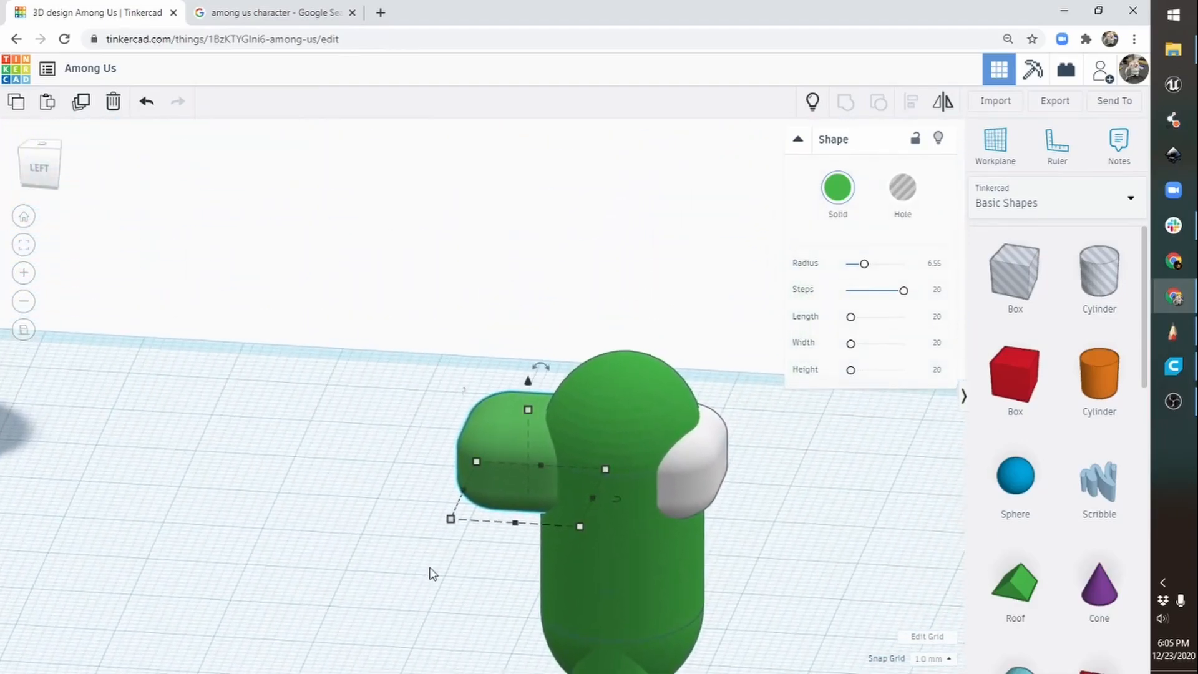
pyautogui.moveTo(530, 409); pyautogui.dragTo(529, 264)
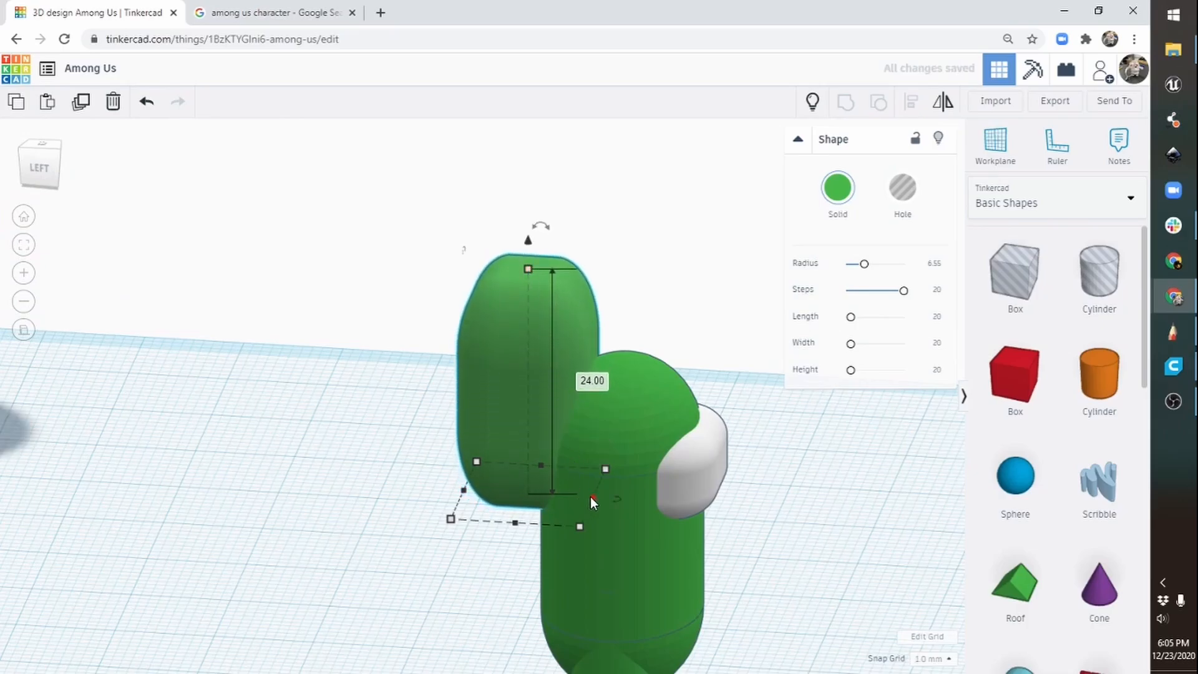
pyautogui.moveTo(593, 498); pyautogui.dragTo(557, 503)
# Step: Lower the backpack against the back of the green body and reduce its height to 22 mm
pyautogui.moveTo(616, 515); pyautogui.dragTo(571, 371, button='right')
pyautogui.scroll(5, 393, 413)
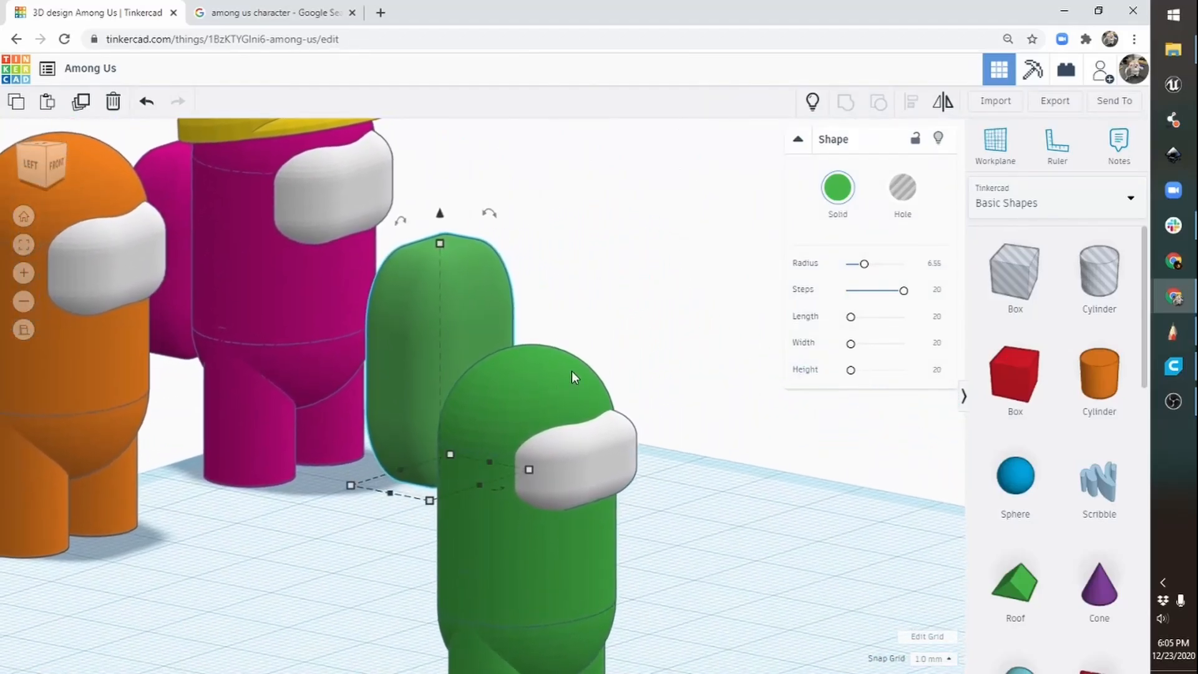
pyautogui.moveTo(440, 217); pyautogui.dragTo(433, 437)
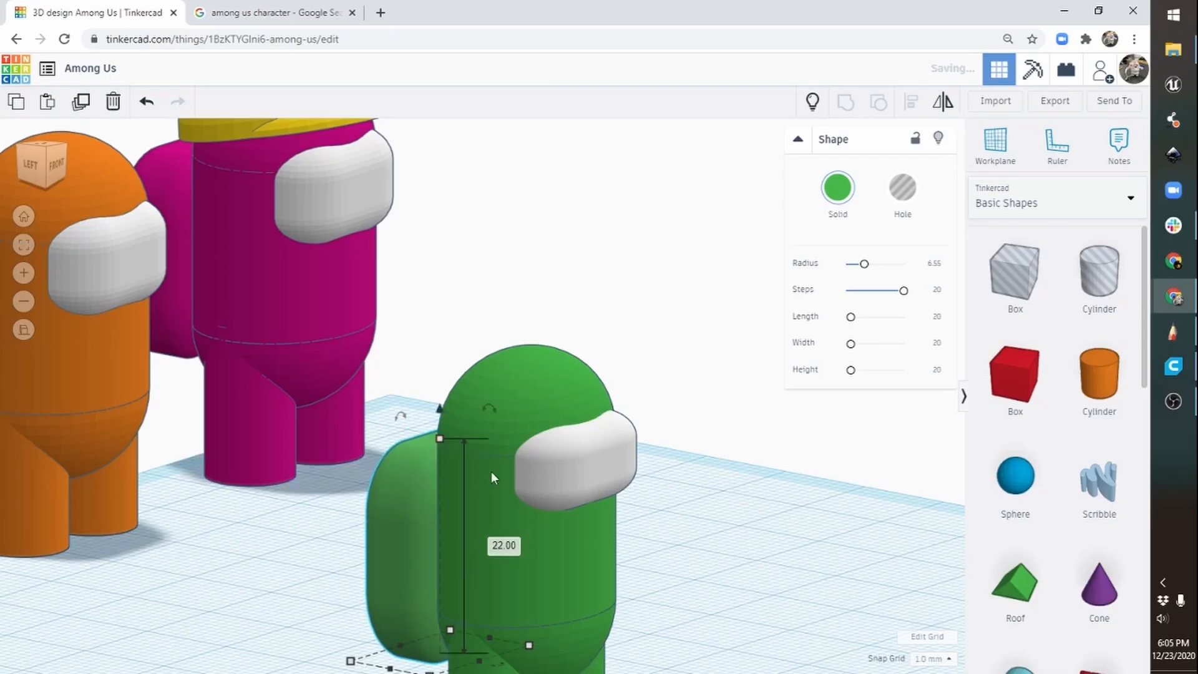
pyautogui.moveTo(544, 553)
pyautogui.mouseDown(button='right')
pyautogui.moveTo(705, 530)
pyautogui.moveTo(243, 549)
pyautogui.moveTo(345, 571)
pyautogui.moveTo(535, 554)
pyautogui.mouseUp(button='right')
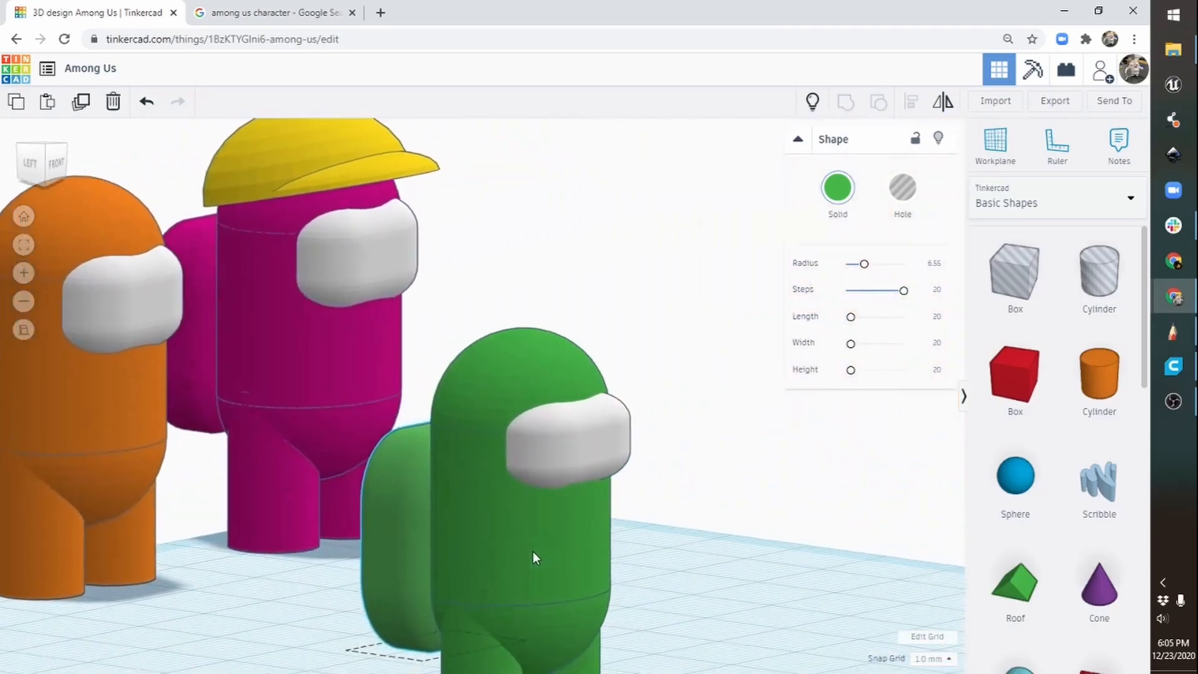
# Step: Show the model in perspective from the front and open the Characters shape collection
pyautogui.click(23, 302)
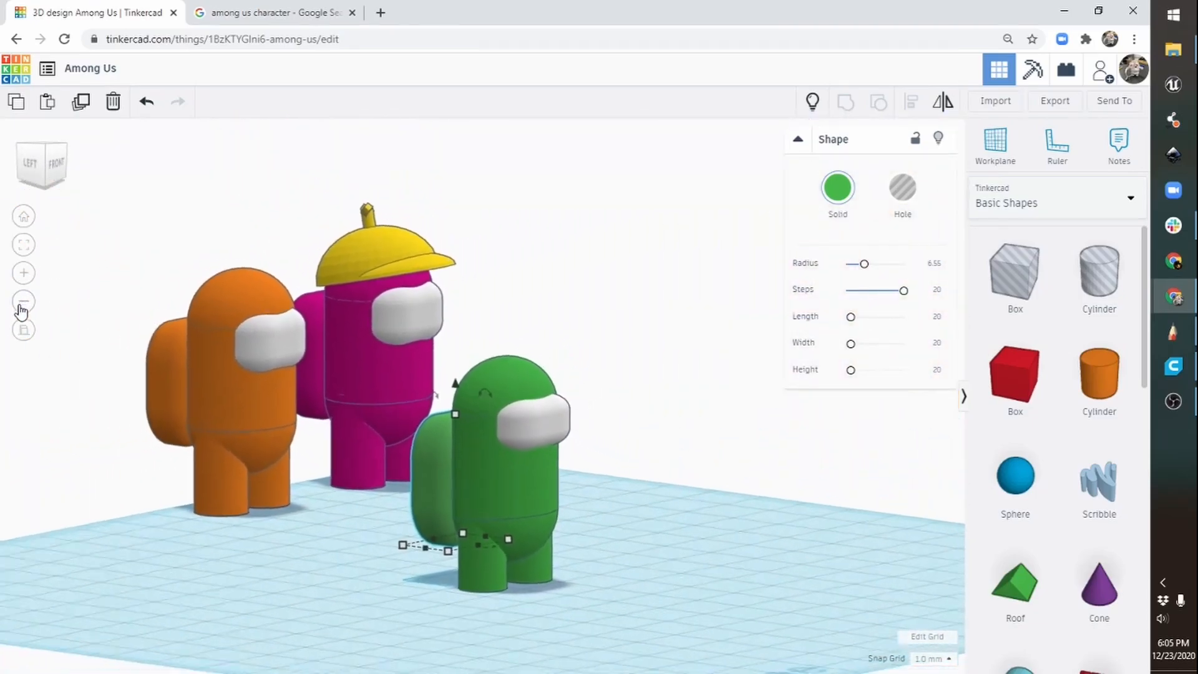
pyautogui.click(24, 330)
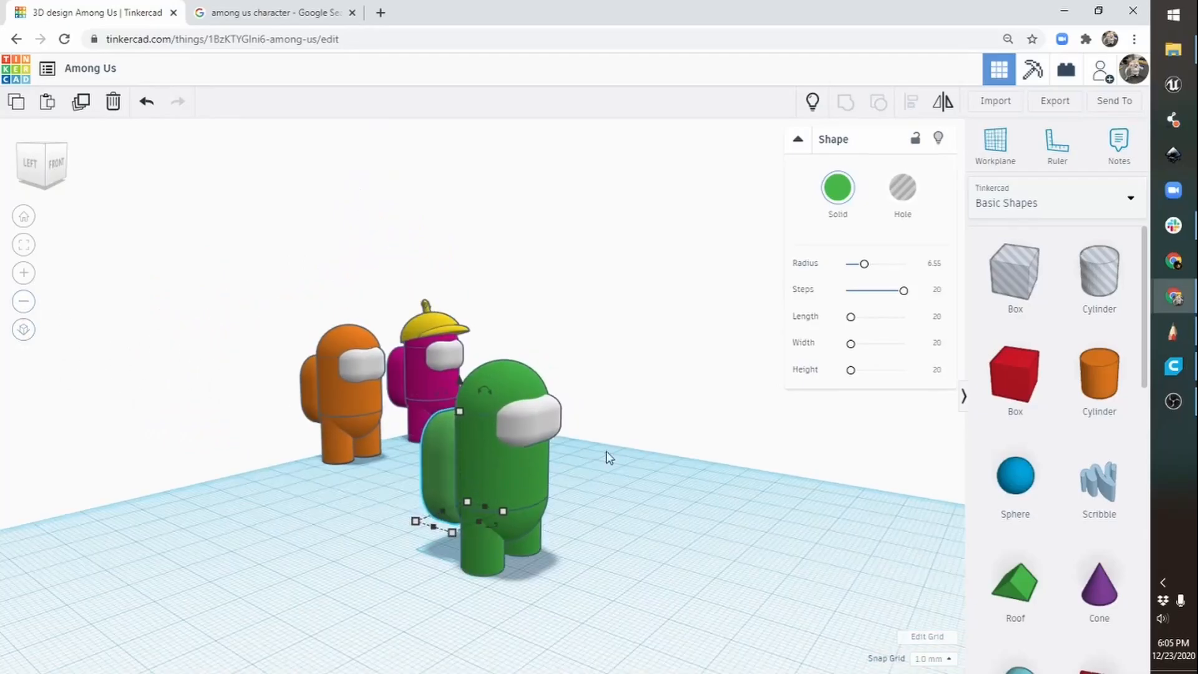
pyautogui.moveTo(694, 486); pyautogui.dragTo(748, 325, button='right')
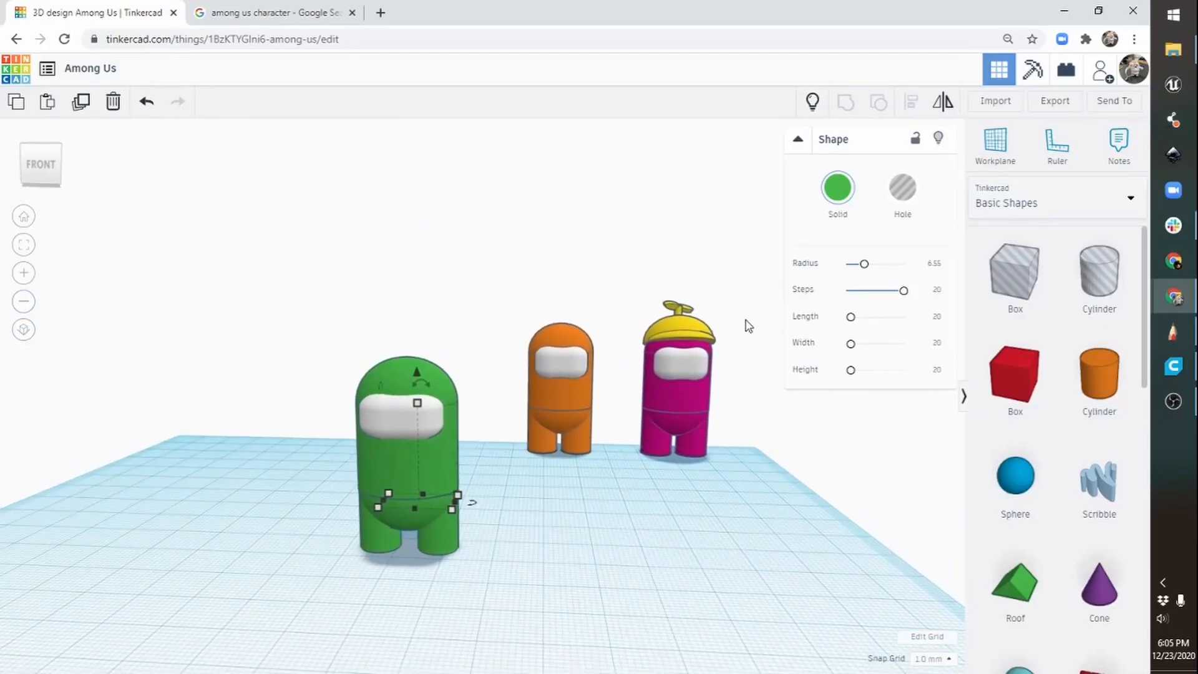
pyautogui.click(1108, 202)
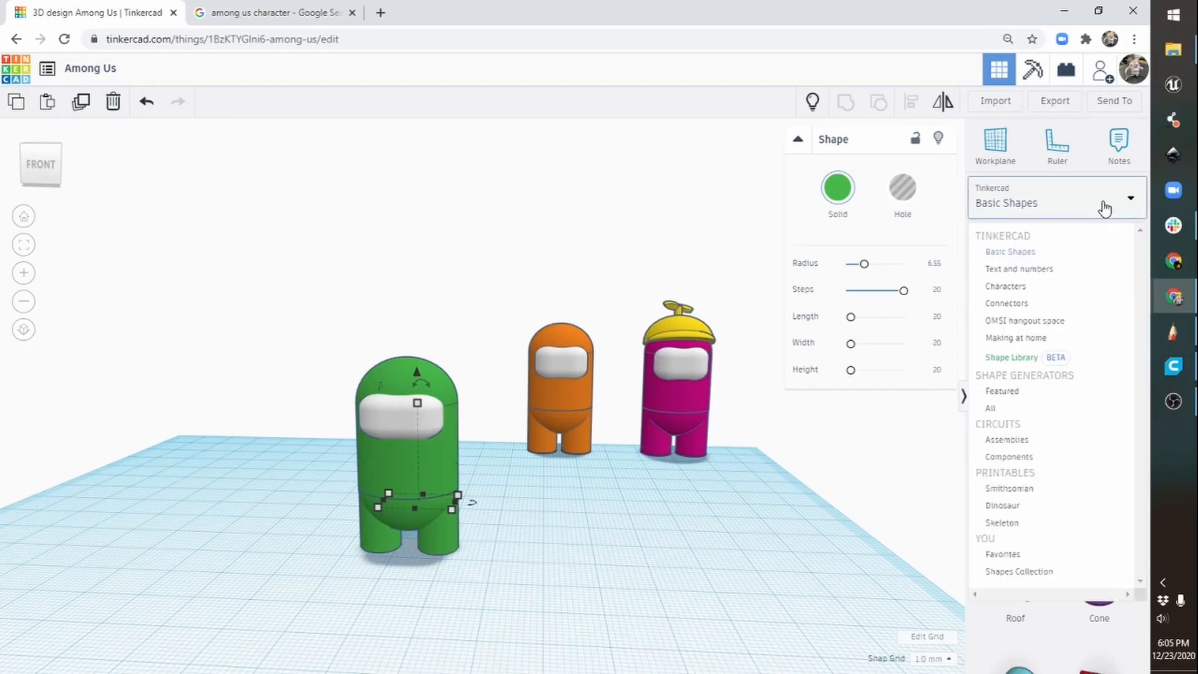
pyautogui.click(1013, 288)
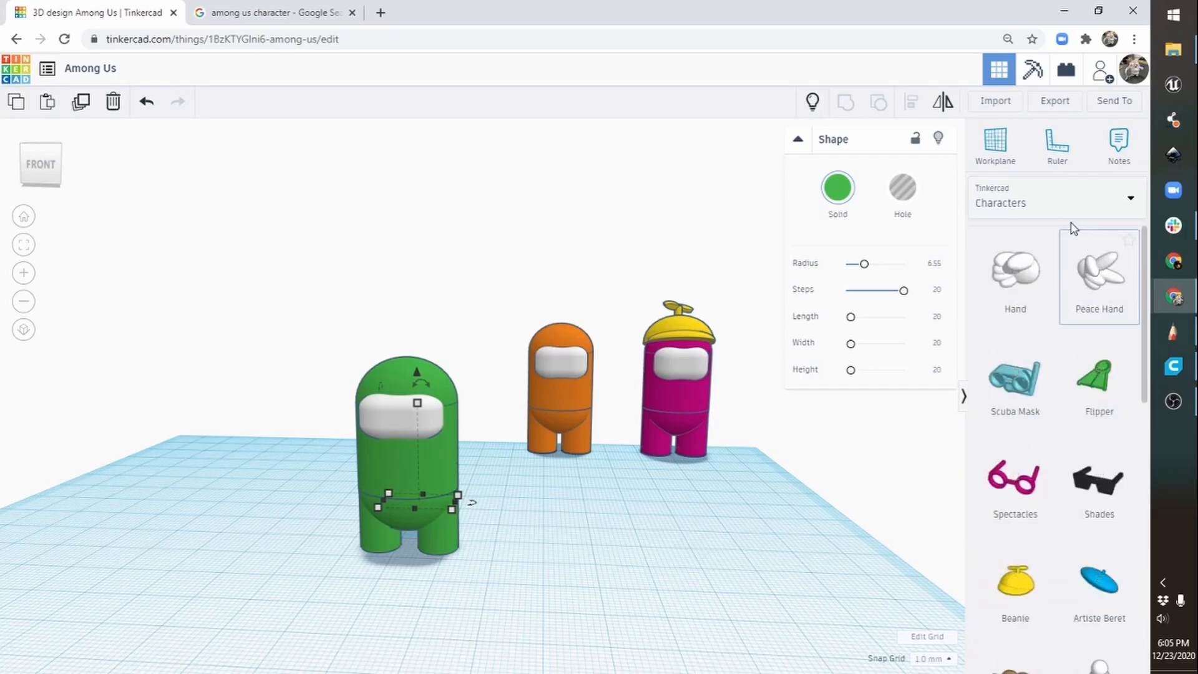
# Step: Add the moustache from the Characters collection in front of the green character and raise it 17 mm to sit below the visor
pyautogui.moveTo(1146, 384); pyautogui.dragTo(1141, 518)
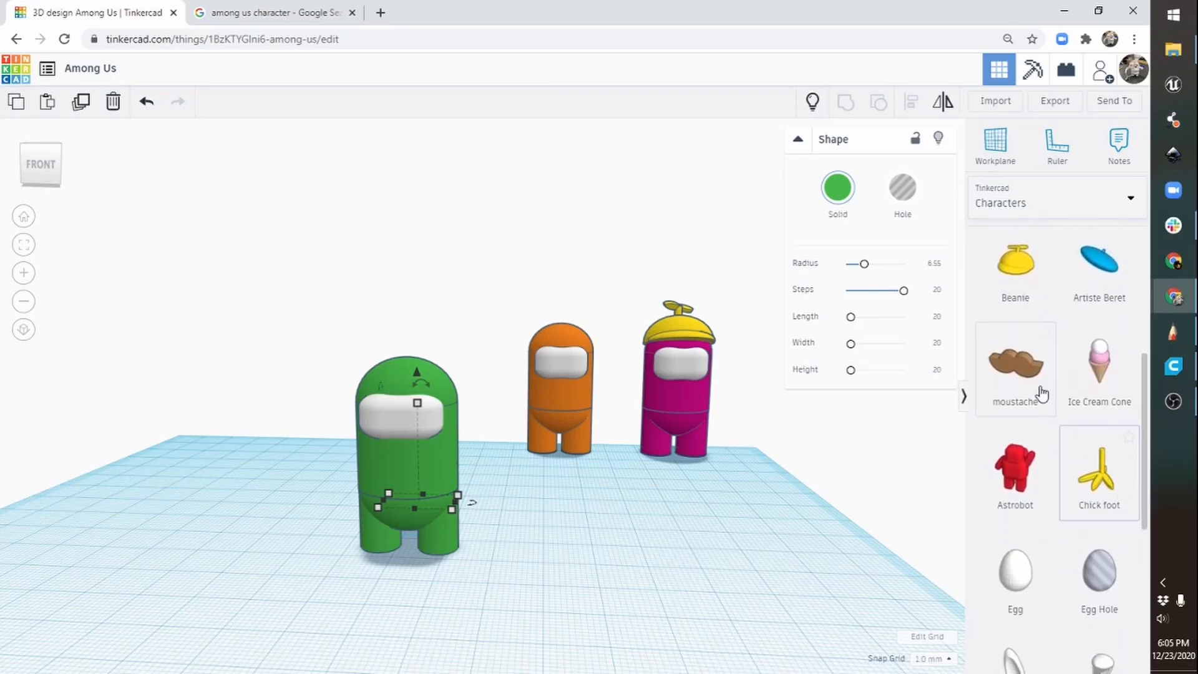
pyautogui.moveTo(1021, 377); pyautogui.dragTo(404, 569)
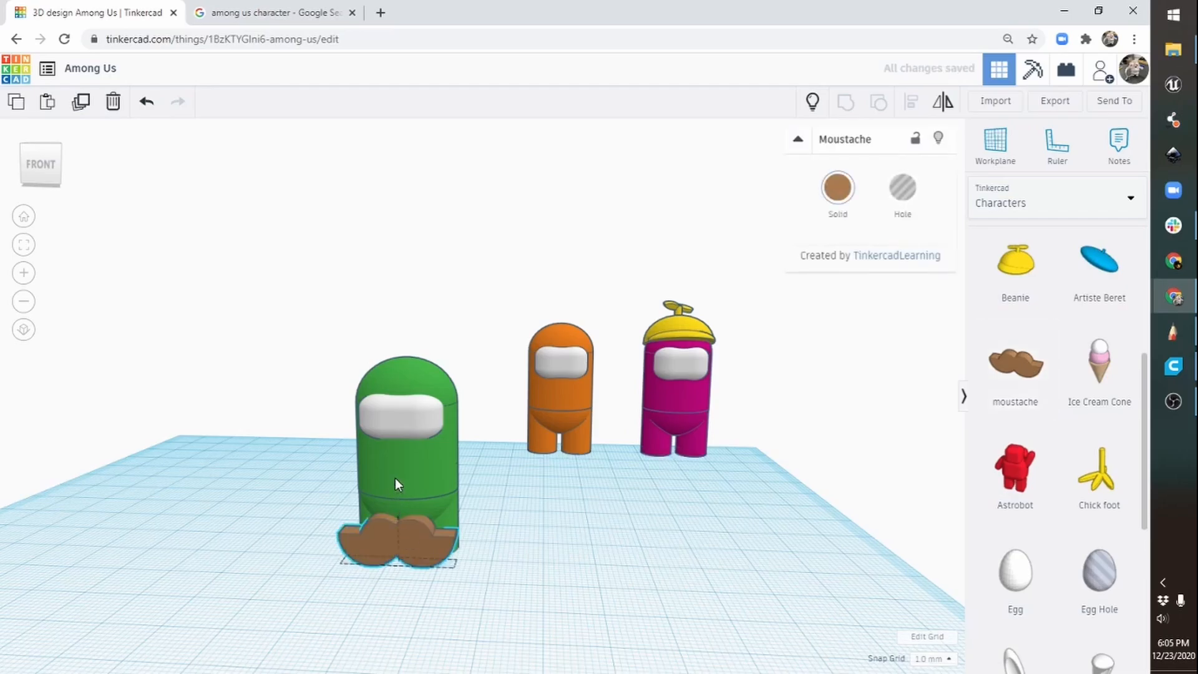
pyautogui.moveTo(395, 478); pyautogui.dragTo(395, 428)
pyautogui.hotkey('ctrl', 'z')
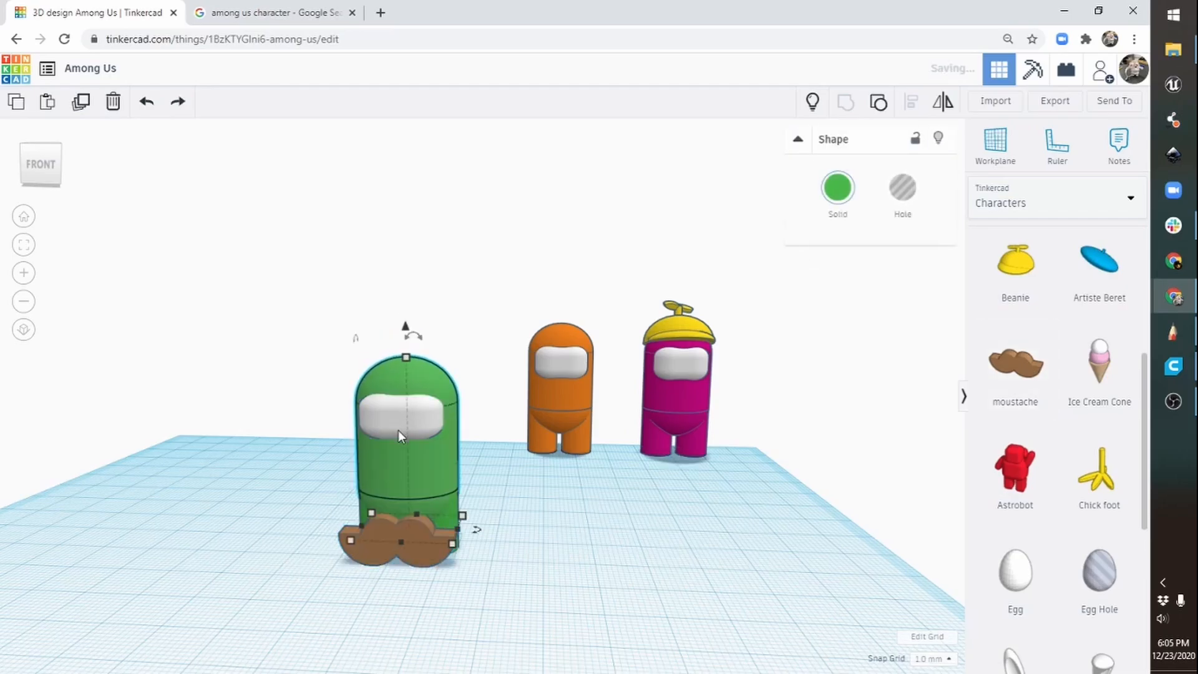
pyautogui.click(386, 533)
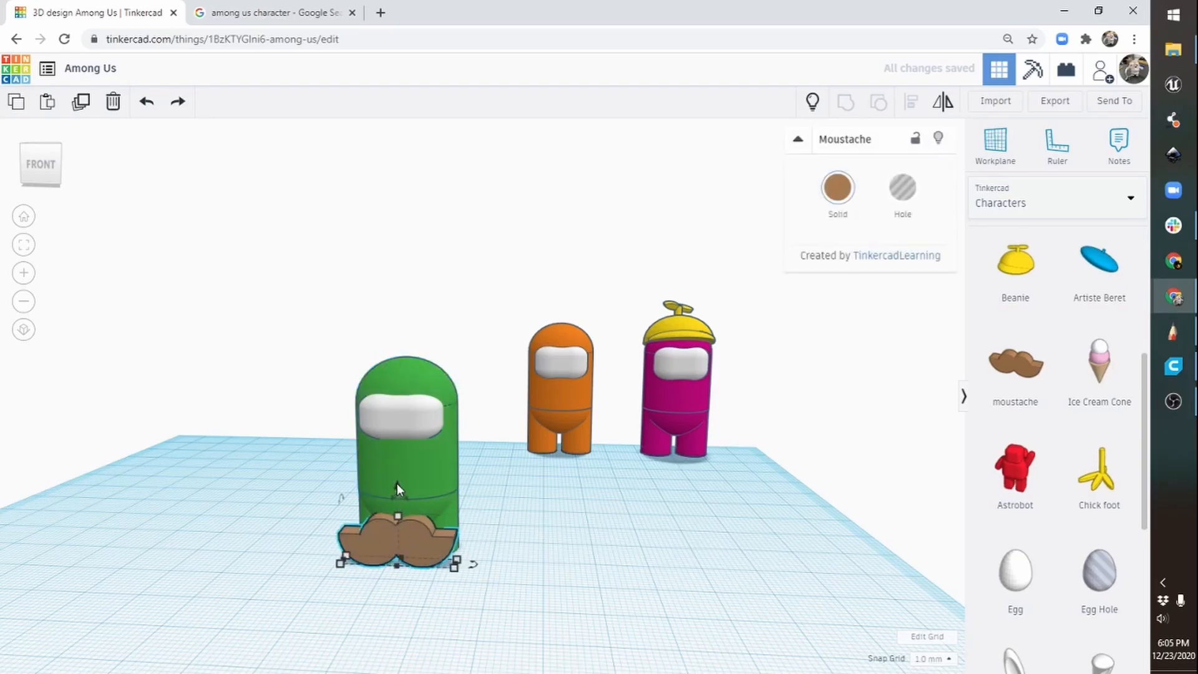
pyautogui.moveTo(397, 484); pyautogui.dragTo(399, 399)
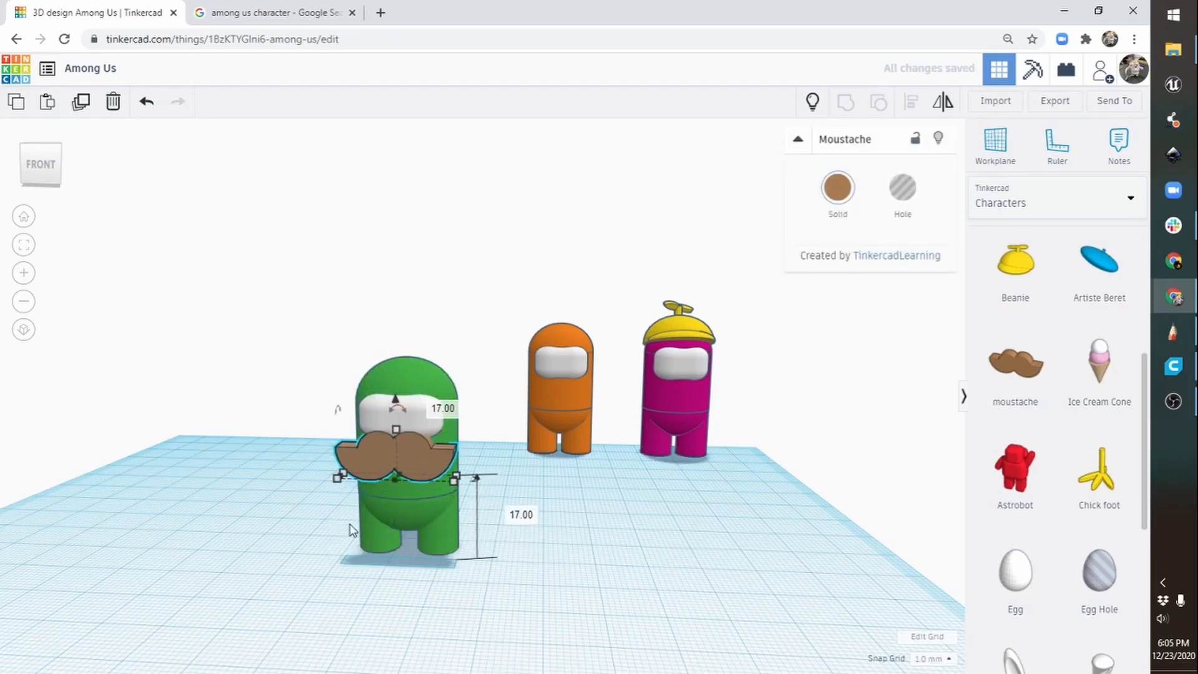
pyautogui.moveTo(347, 570); pyautogui.dragTo(495, 572, button='right')
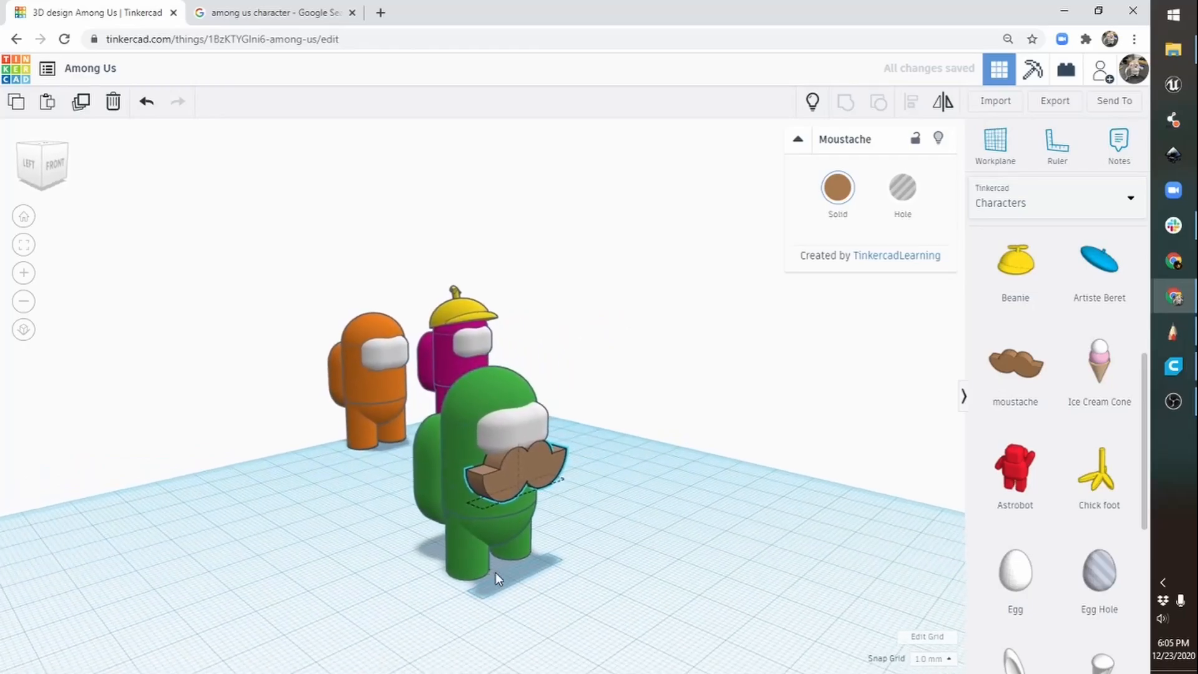
pyautogui.moveTo(682, 564); pyautogui.dragTo(529, 564, button='right')
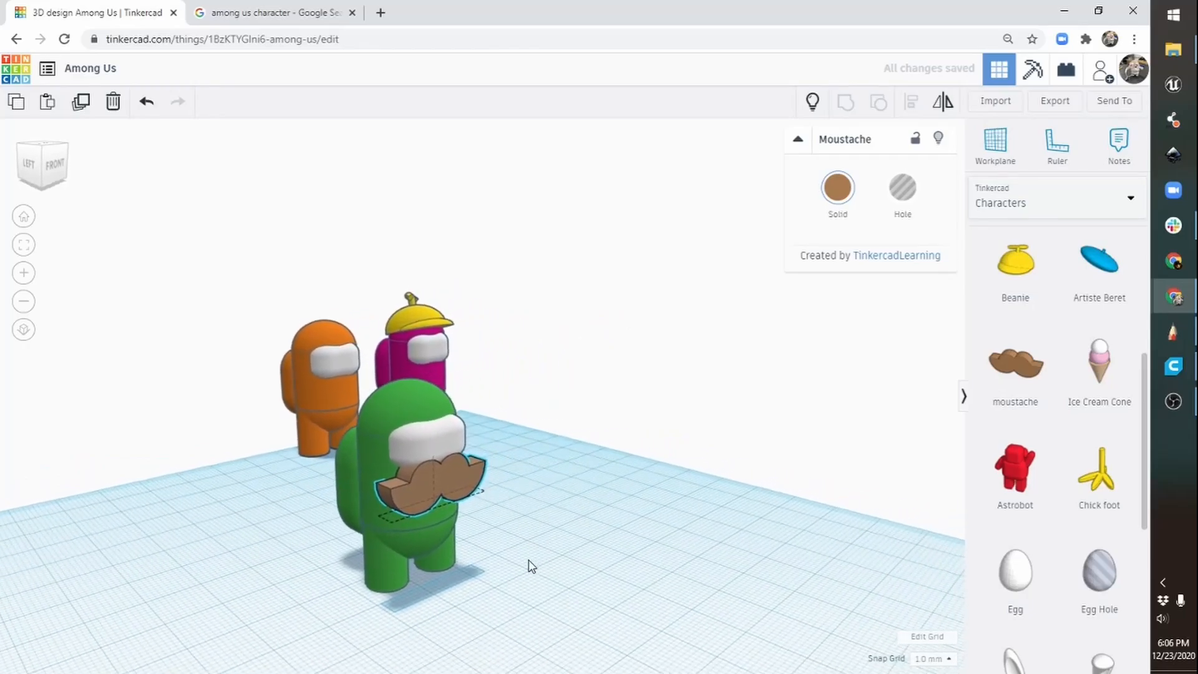
pyautogui.moveTo(618, 543); pyautogui.dragTo(509, 578, button='right')
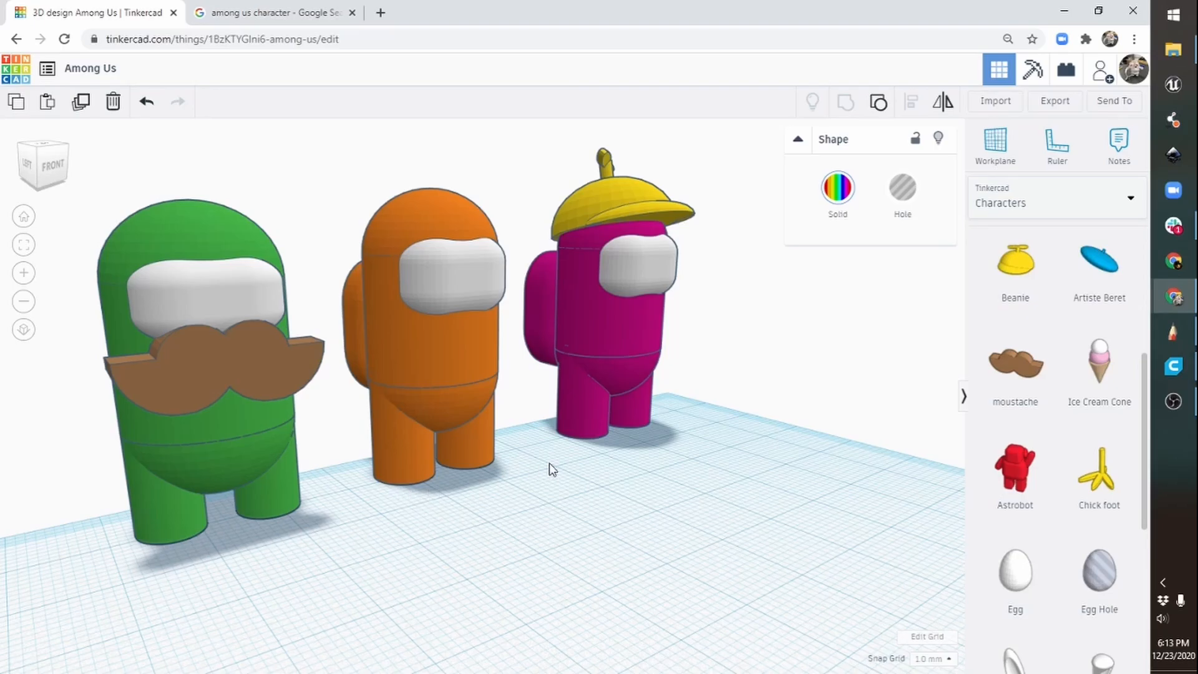
# Step: Export only the orange character as an STL file for 3D printing
pyautogui.moveTo(549, 470); pyautogui.dragTo(388, 433, button='right')
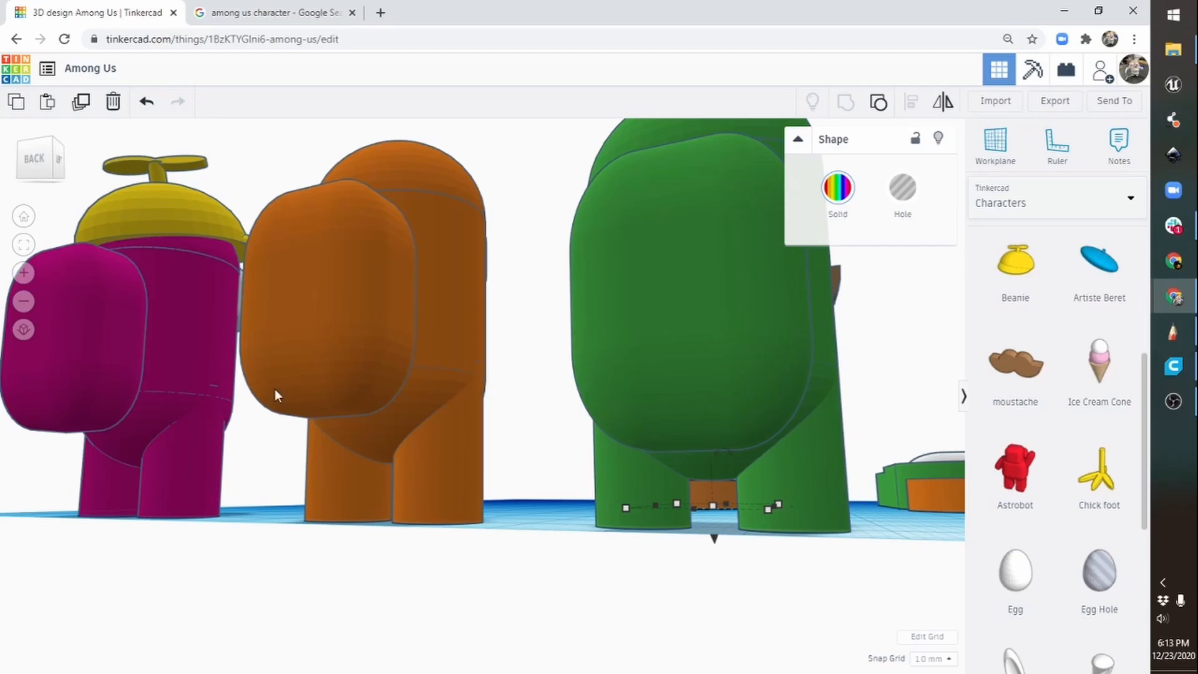
pyautogui.moveTo(785, 425); pyautogui.dragTo(359, 491, button='right')
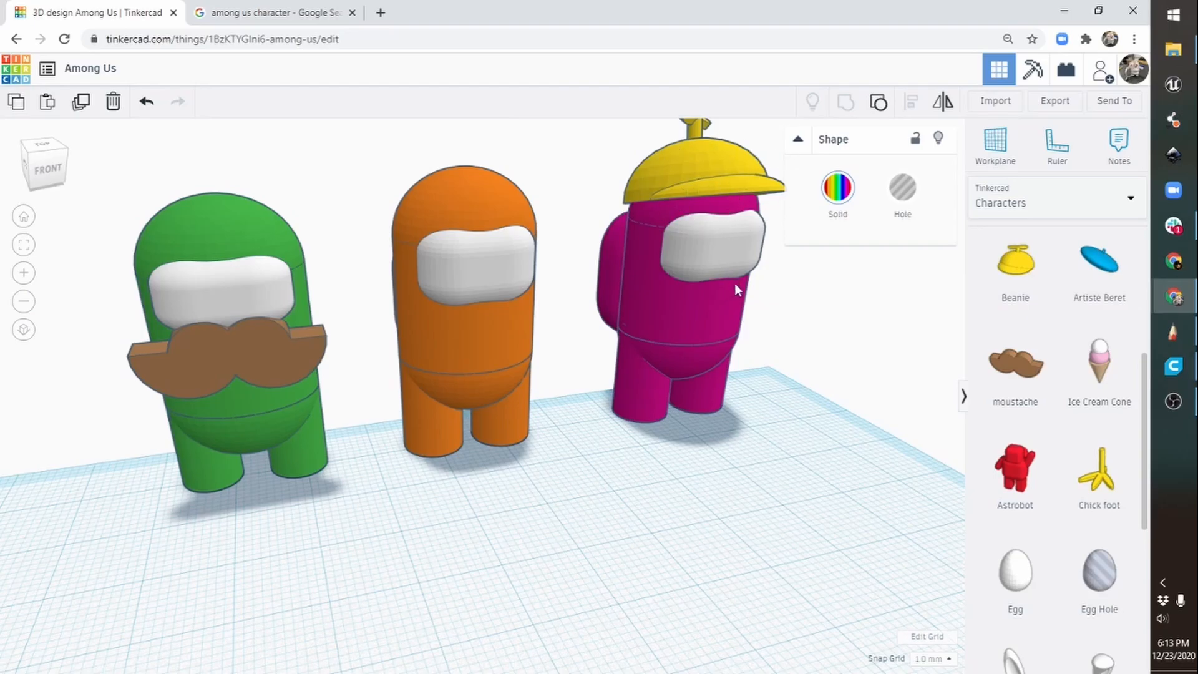
pyautogui.moveTo(735, 283); pyautogui.dragTo(368, 441, button='middle')
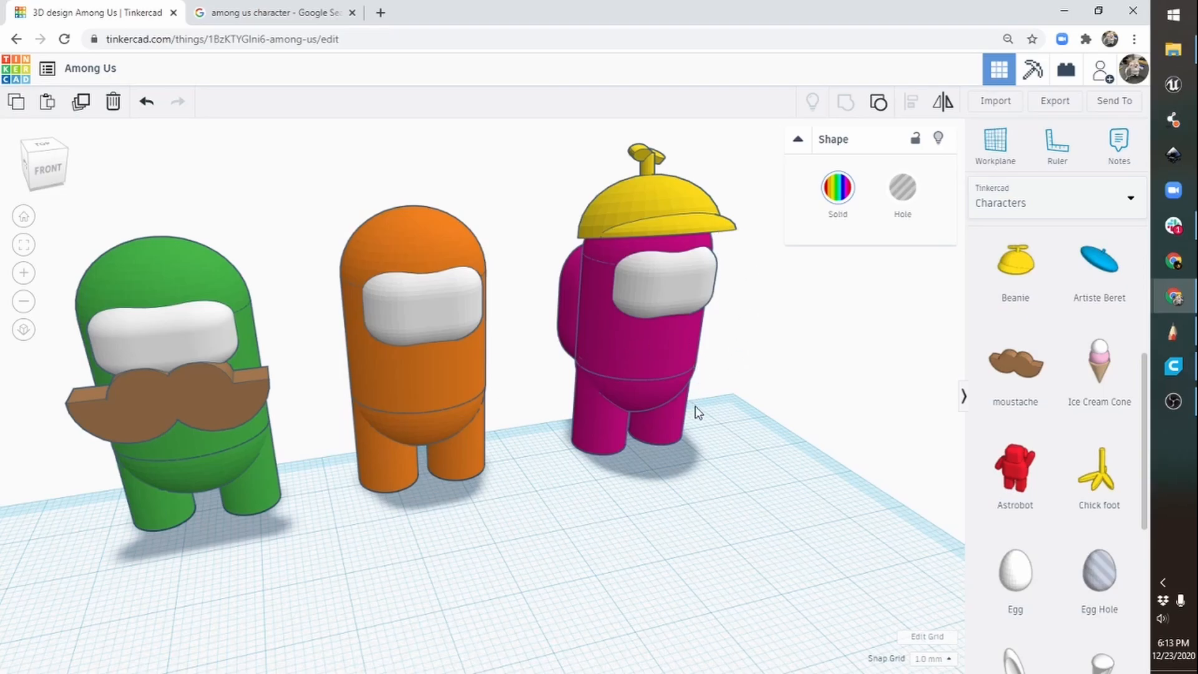
pyautogui.click(422, 351)
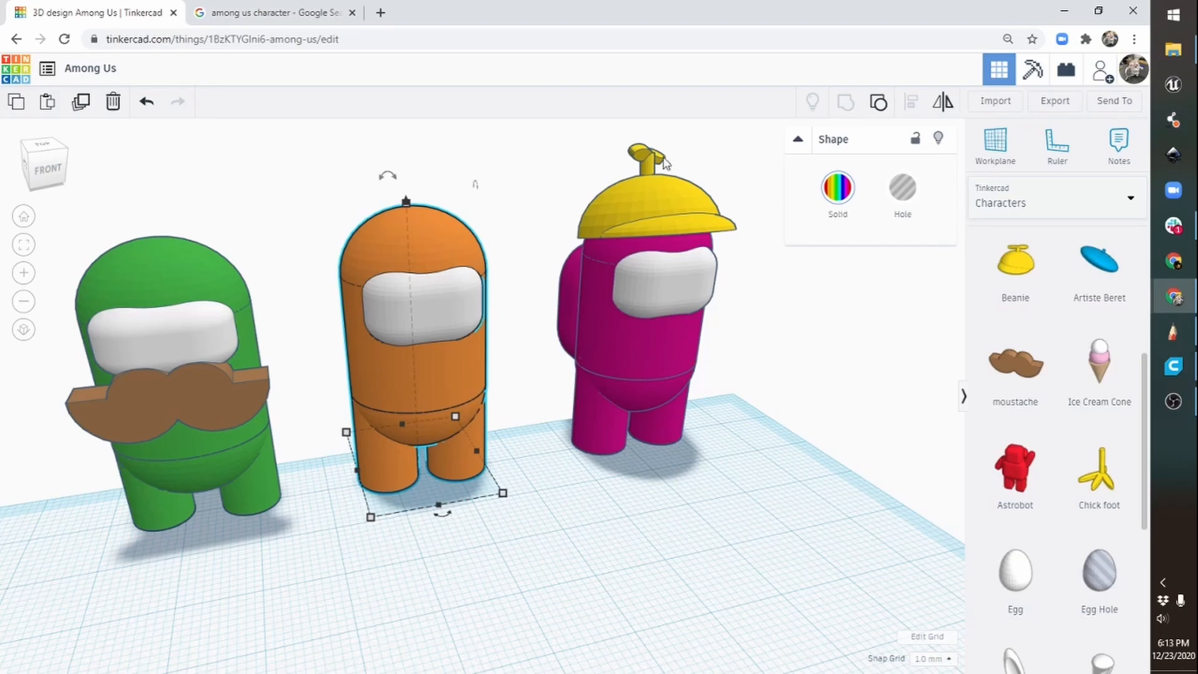
pyautogui.click(1056, 101)
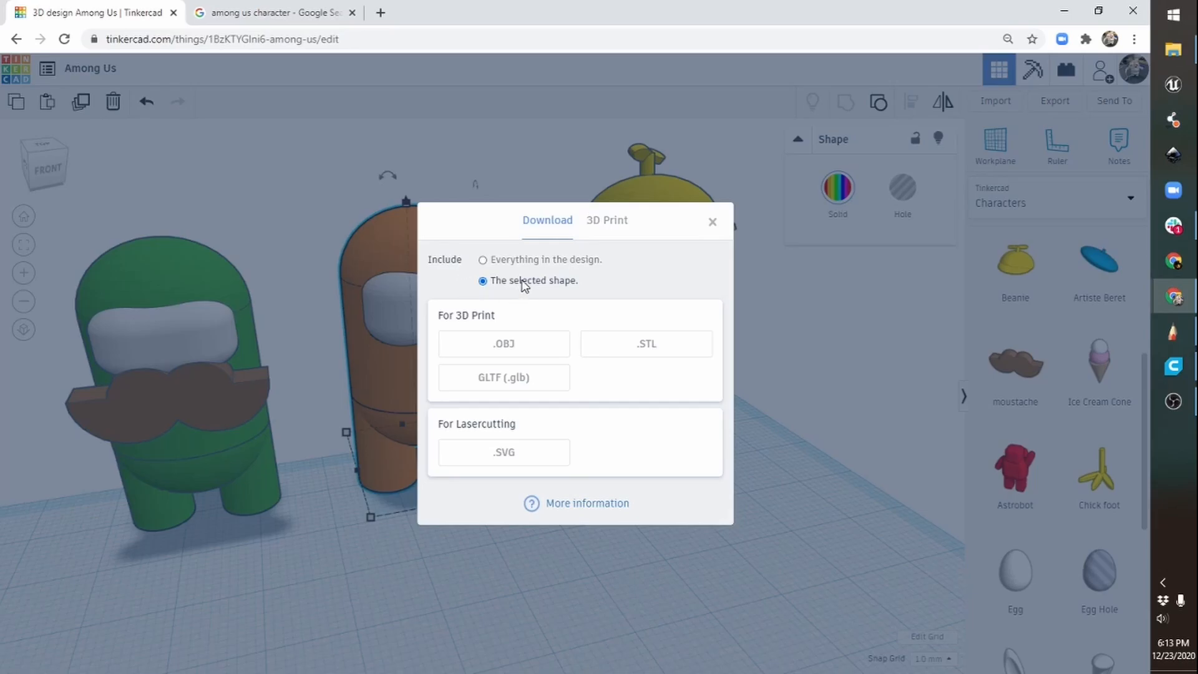
pyautogui.click(658, 346)
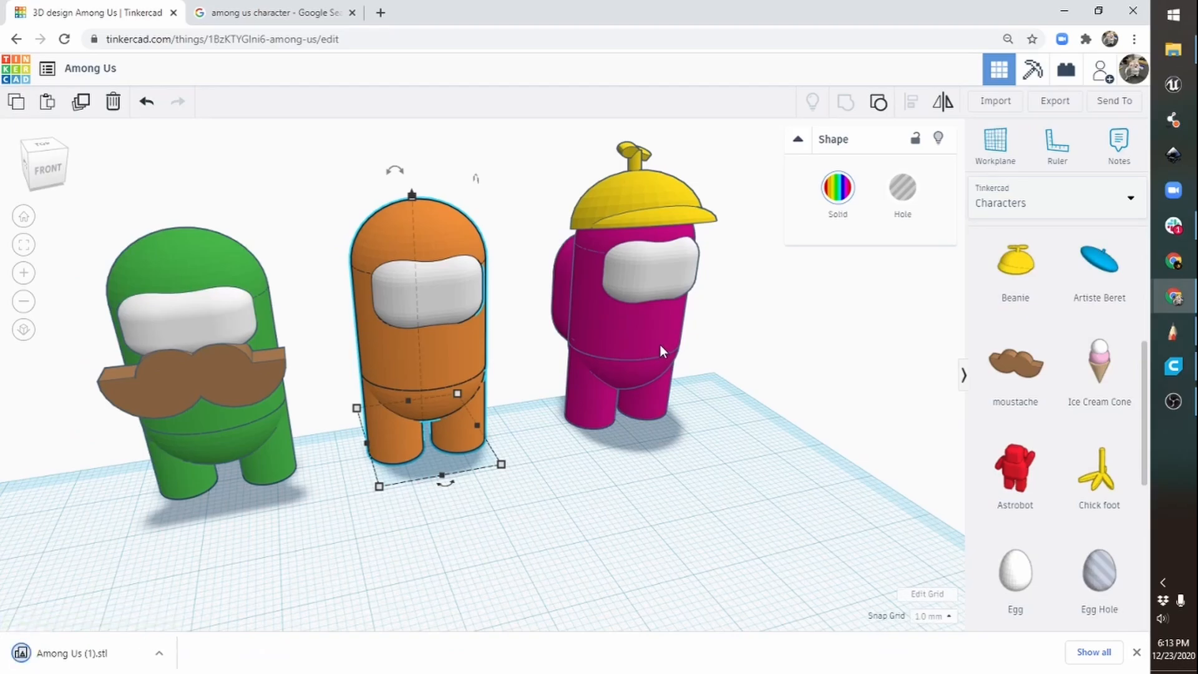
# Step: Export only the magenta character with the yellow beanie as an STL file
pyautogui.click(634, 320)
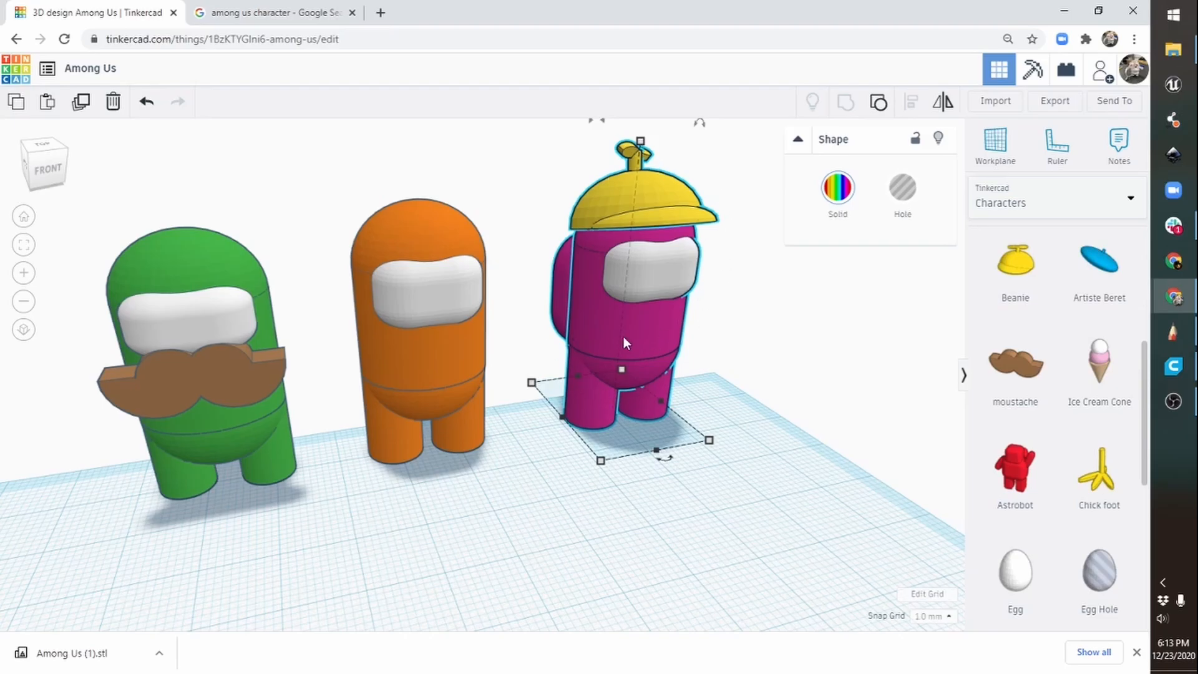
pyautogui.click(1064, 104)
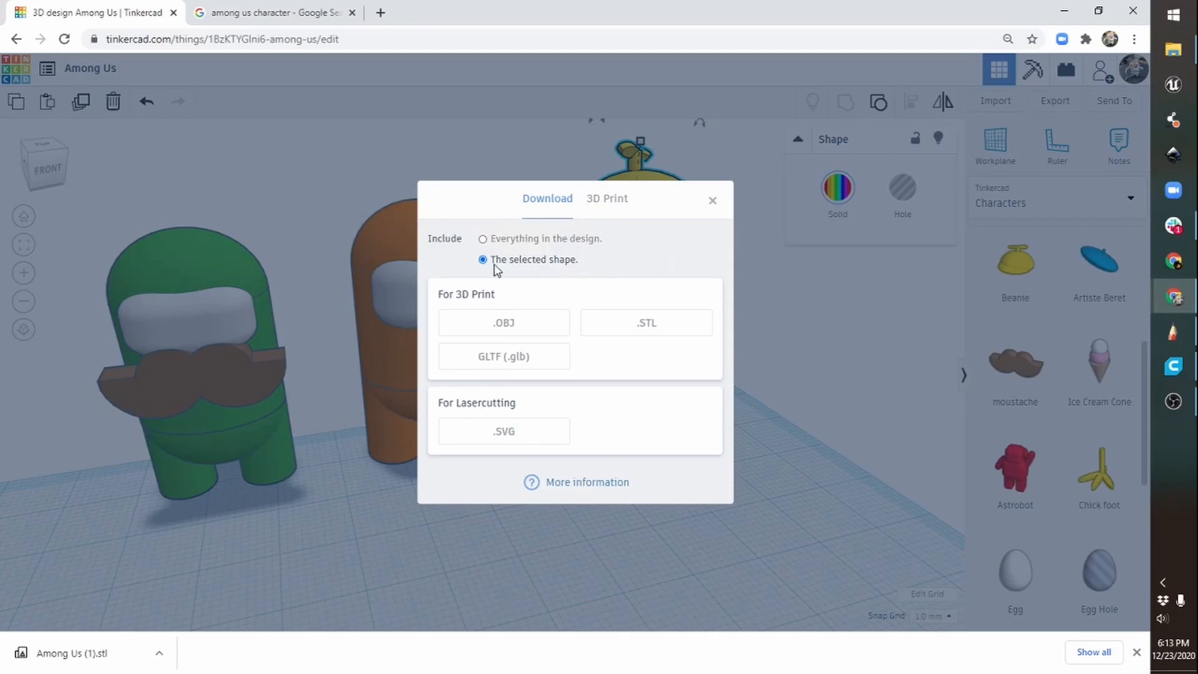
pyautogui.click(648, 325)
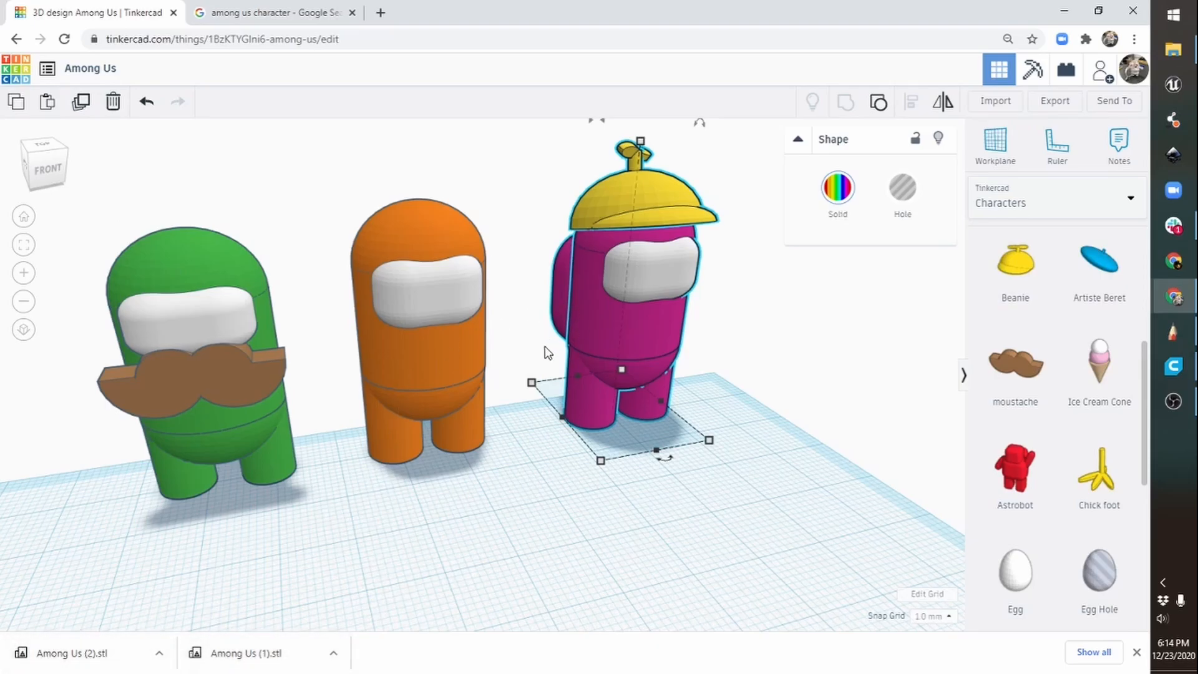
# Step: Switch to Ultimaker Cura and choose the Dynamic Quality - 0.16 mm print profile
pyautogui.hotkey('alt', 'Tab')
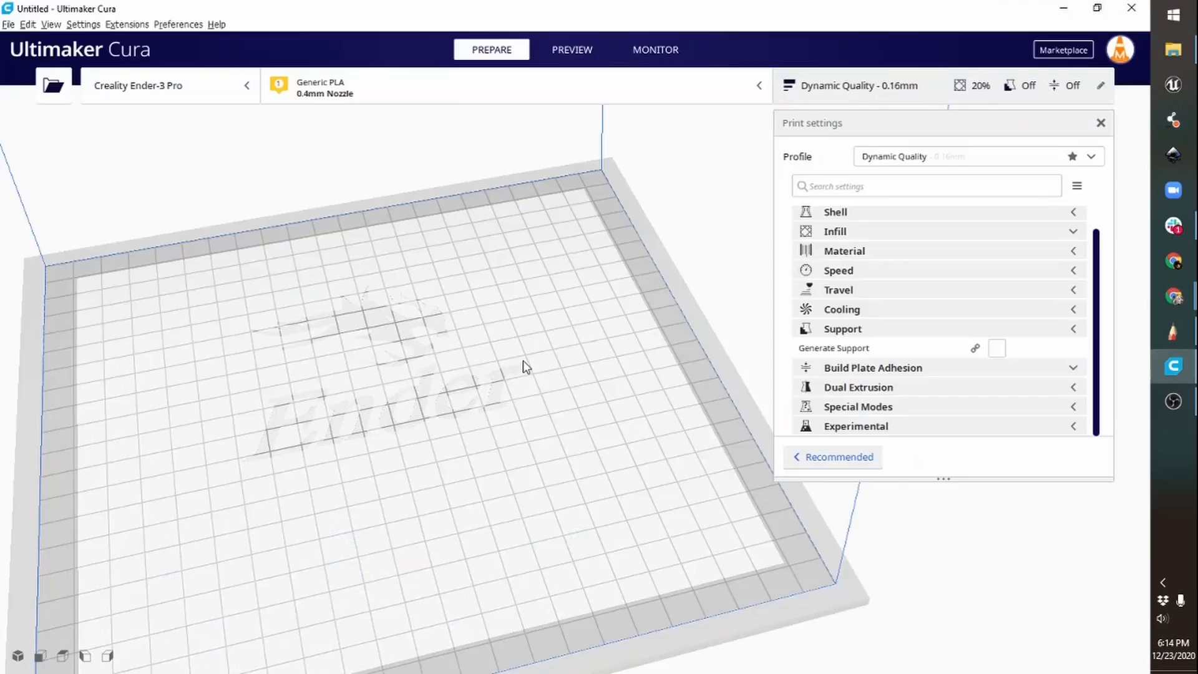
pyautogui.moveTo(401, 488); pyautogui.dragTo(296, 447, button='right')
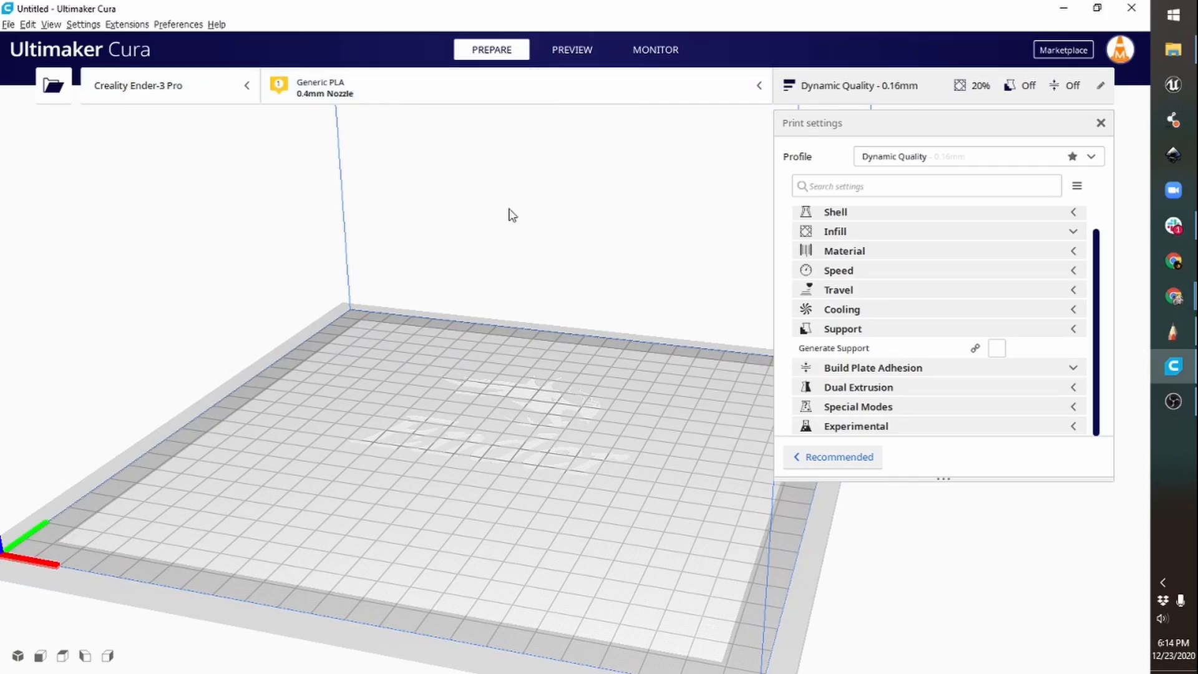
pyautogui.click(1093, 159)
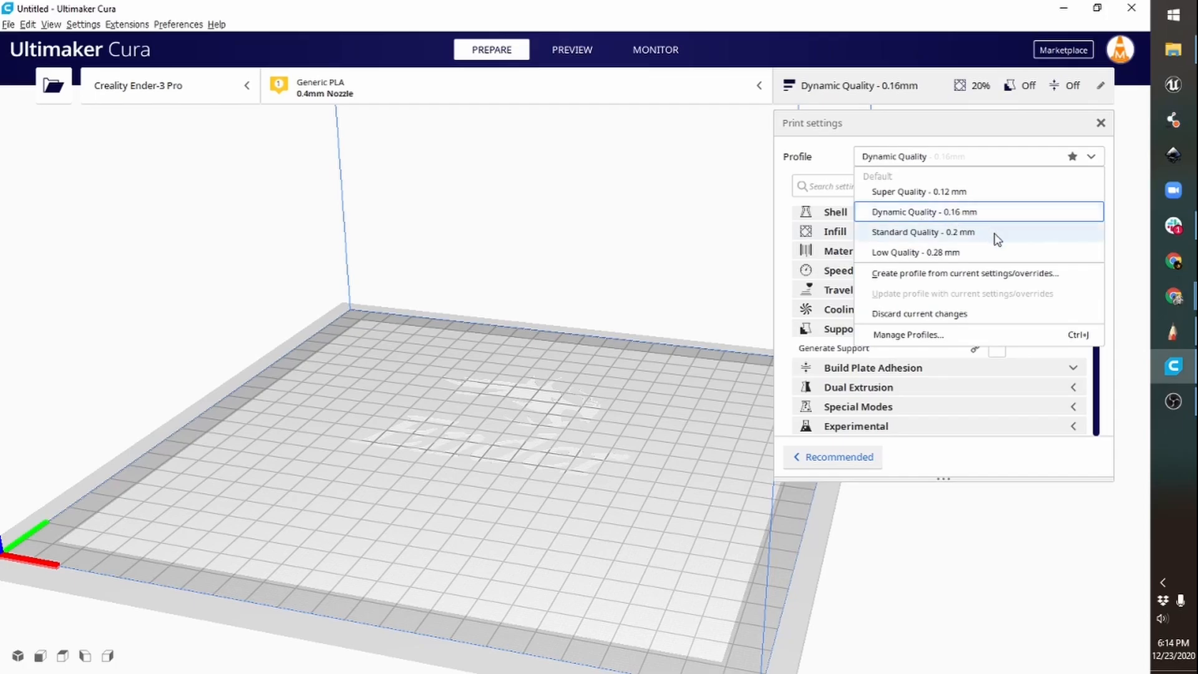
pyautogui.click(1005, 215)
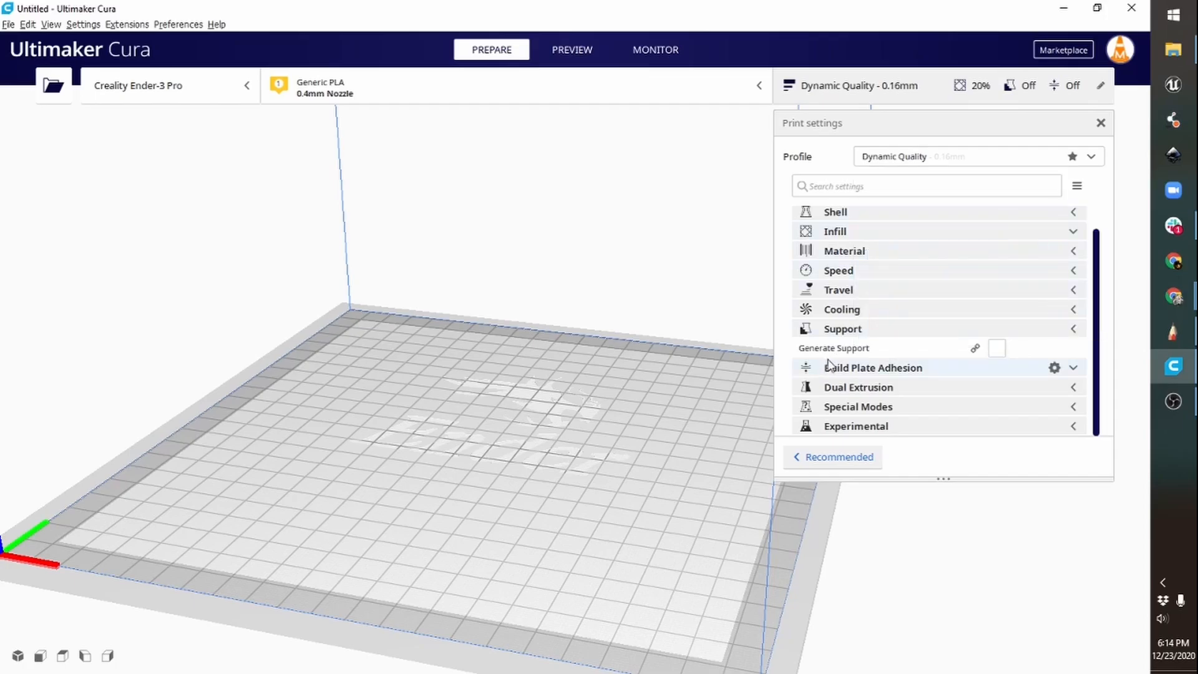
# Step: Load Among Us (1).stl from the Downloads folder onto the build plate
pyautogui.click(55, 87)
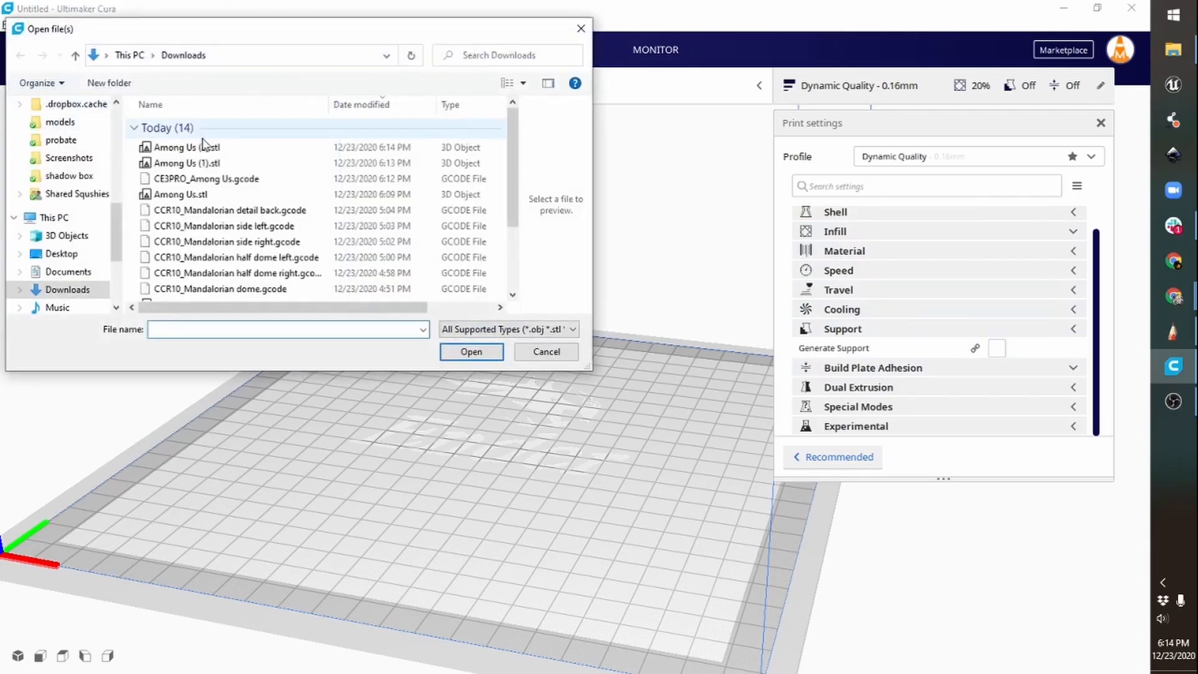
pyautogui.click(197, 163)
pyautogui.click(479, 350)
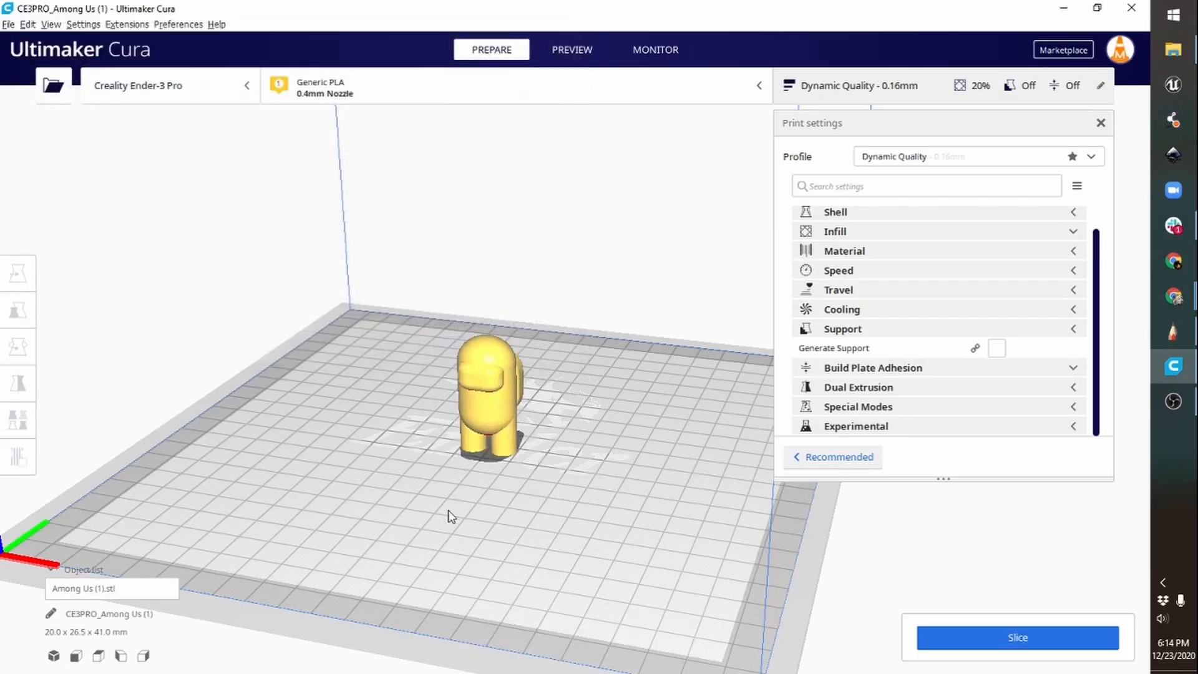
# Step: Check the model's underside for overhangs, enable Generate Support and reset the Support Overhang Angle to the profile default of 51°
pyautogui.moveTo(448, 510); pyautogui.dragTo(879, 380, button='right')
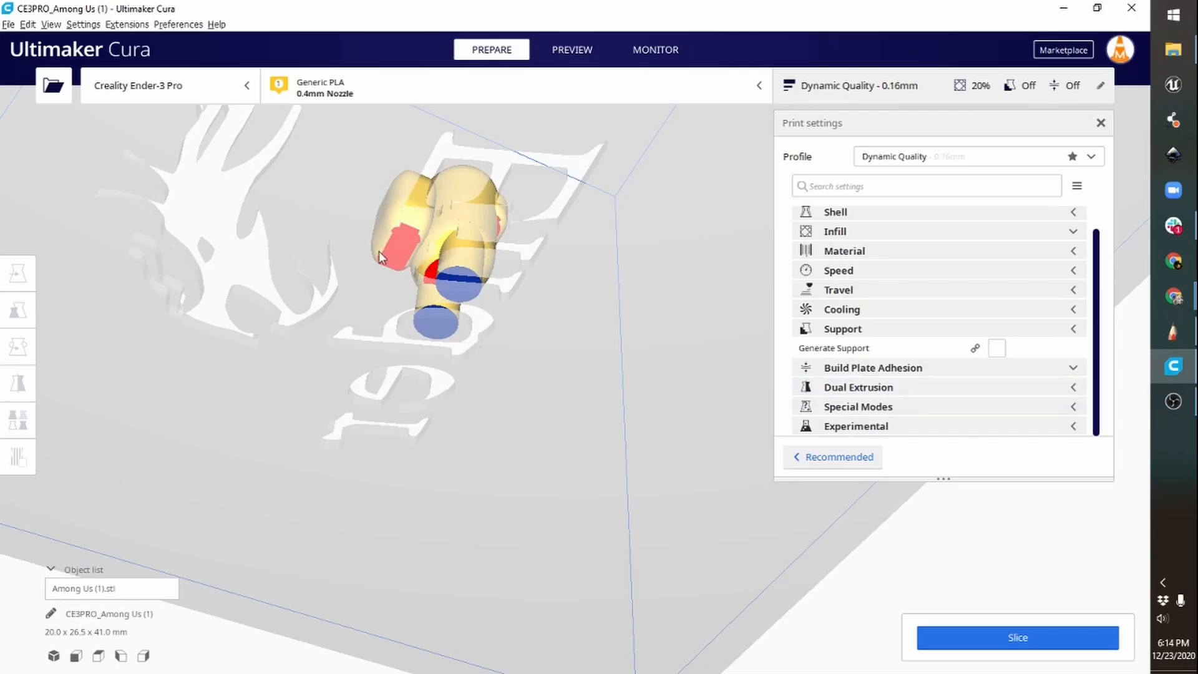
pyautogui.moveTo(595, 305); pyautogui.dragTo(621, 421, button='right')
pyautogui.moveTo(496, 462); pyautogui.dragTo(294, 459, button='right')
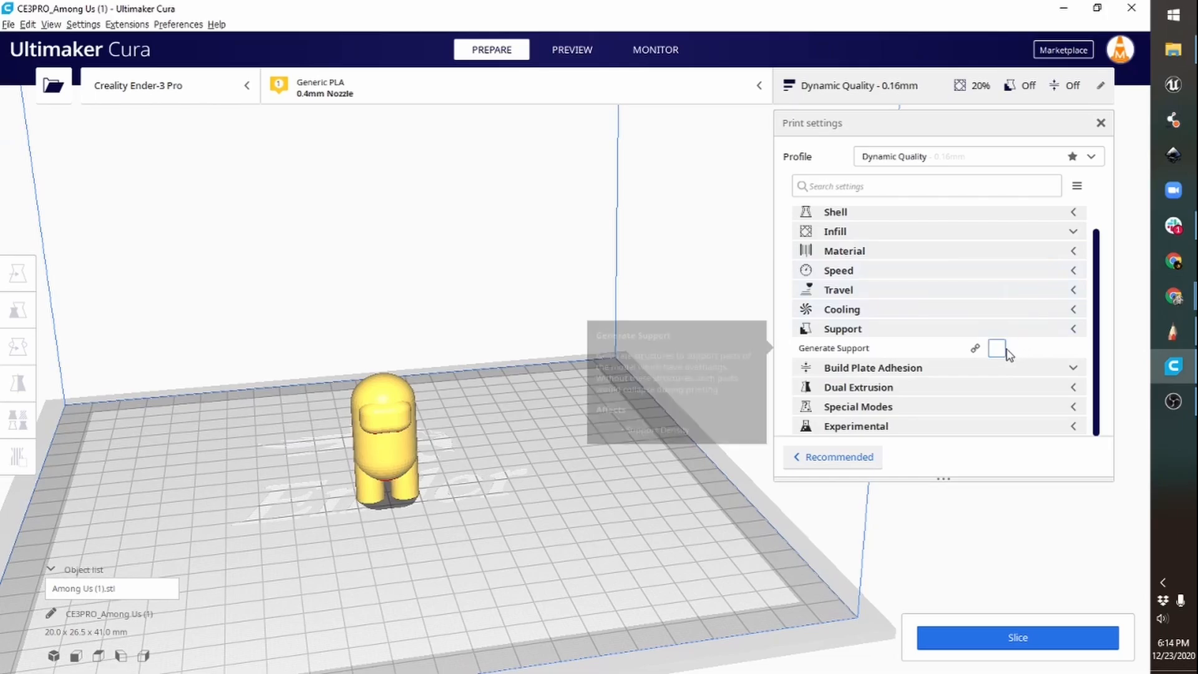
pyautogui.click(1075, 331)
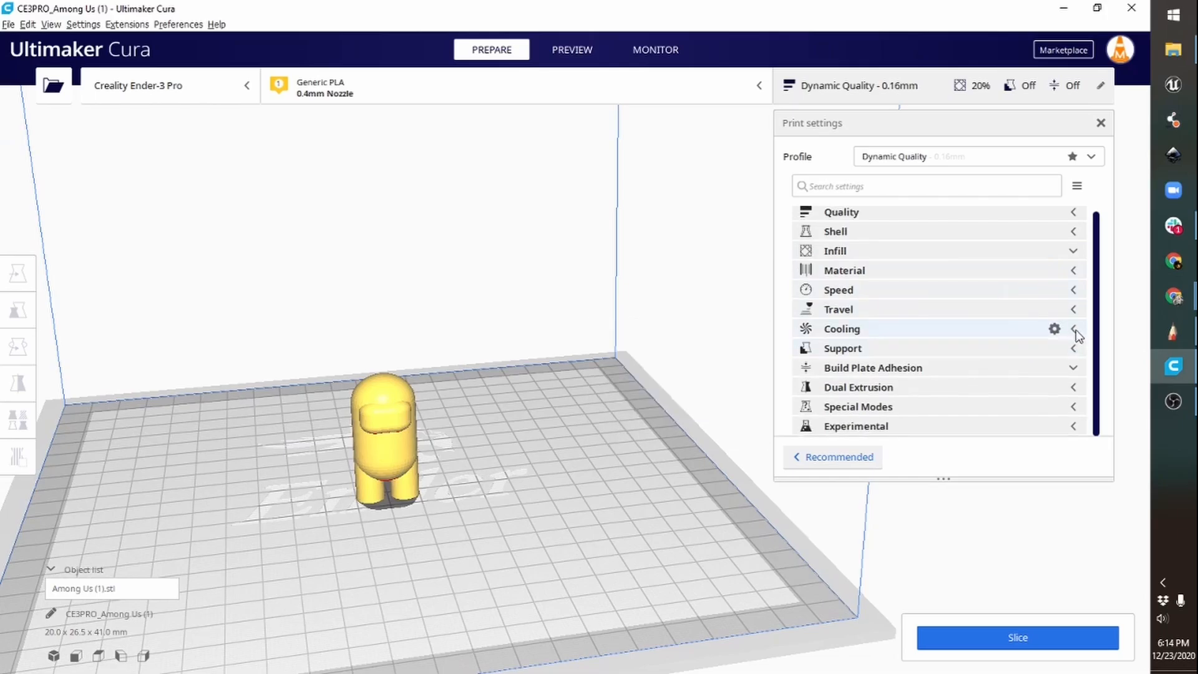
pyautogui.click(1075, 331)
pyautogui.click(1075, 331)
pyautogui.click(1075, 349)
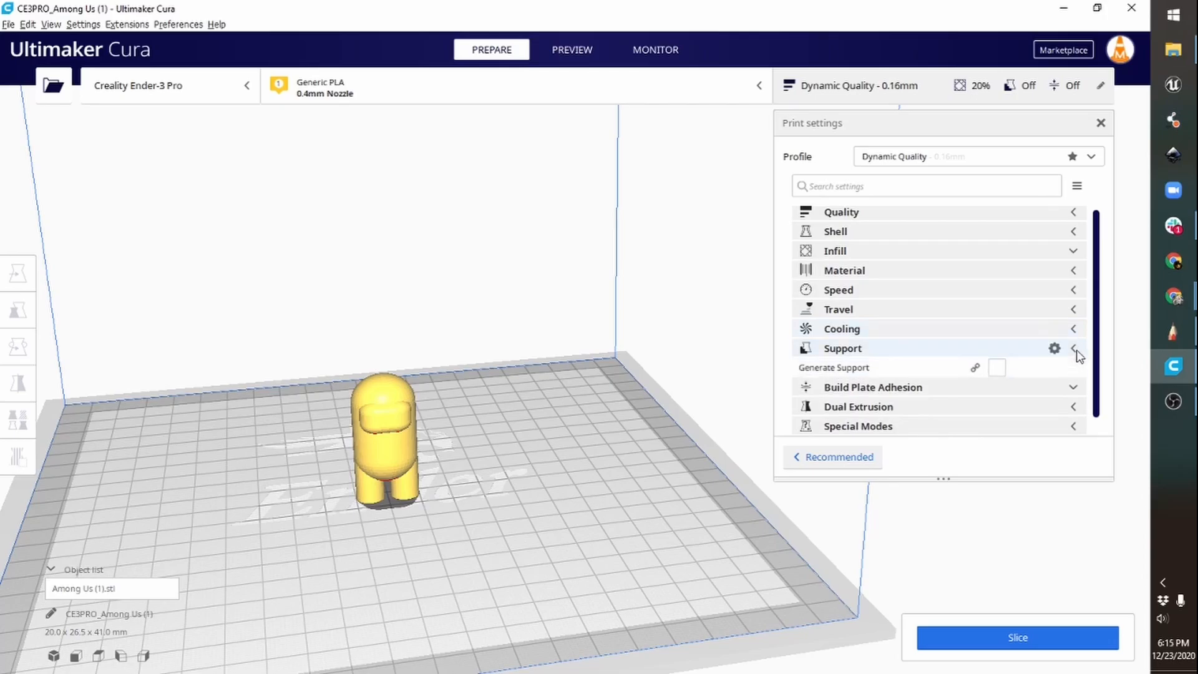
pyautogui.click(997, 369)
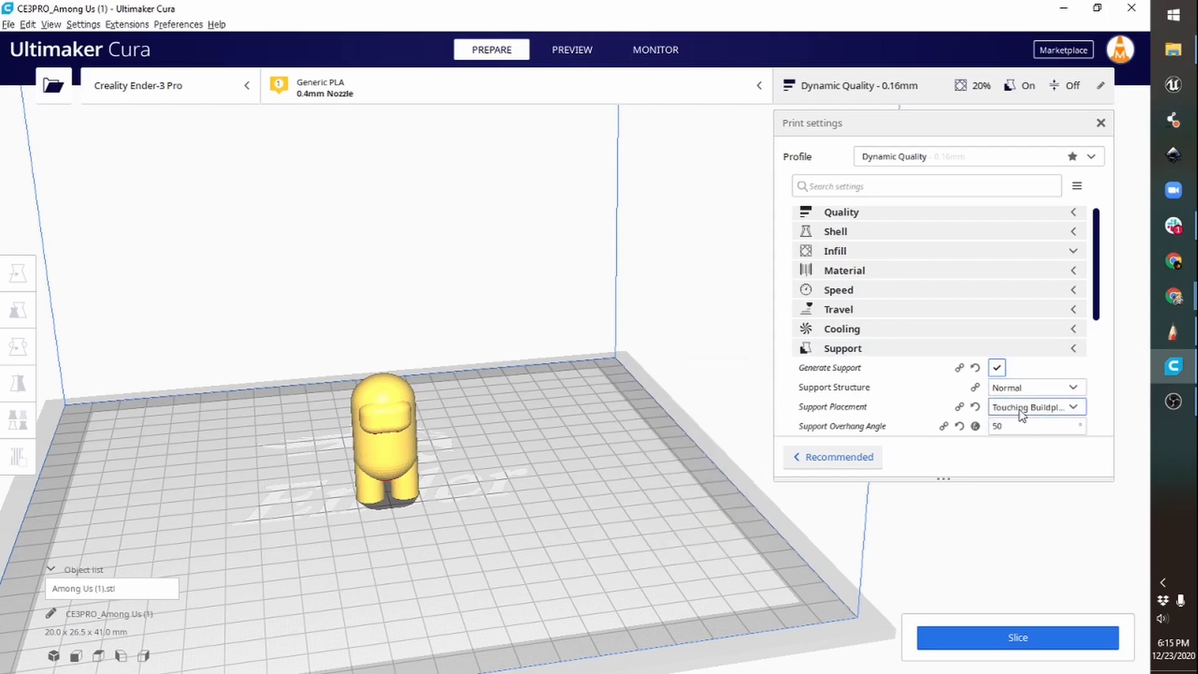
pyautogui.moveTo(1096, 313); pyautogui.dragTo(1097, 371)
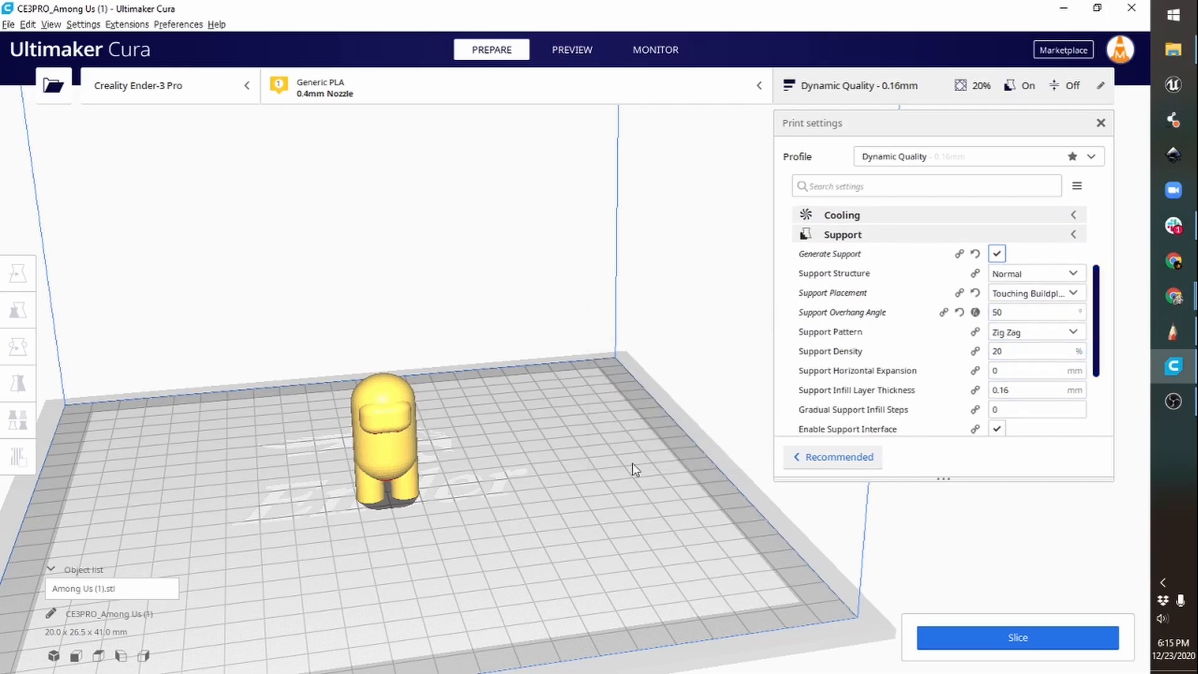
pyautogui.click(960, 312)
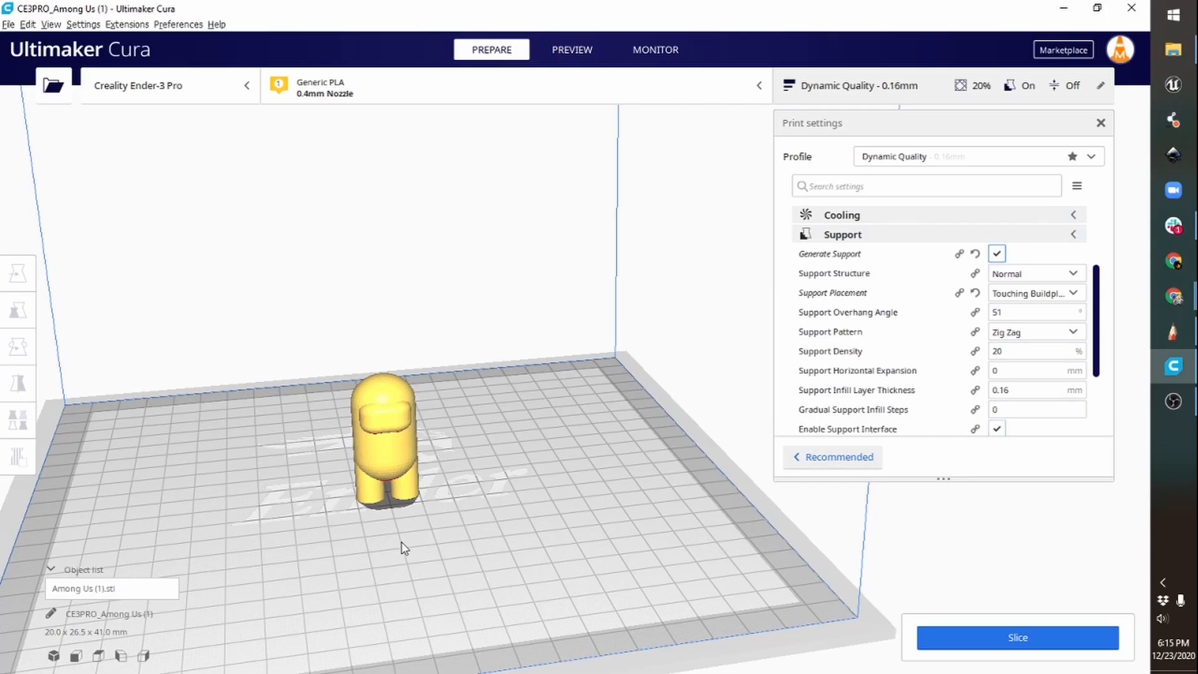
# Step: Slice the character and preview its layers, inspecting the supports beneath the backpack and between the legs
pyautogui.moveTo(402, 541); pyautogui.dragTo(756, 466, button='right')
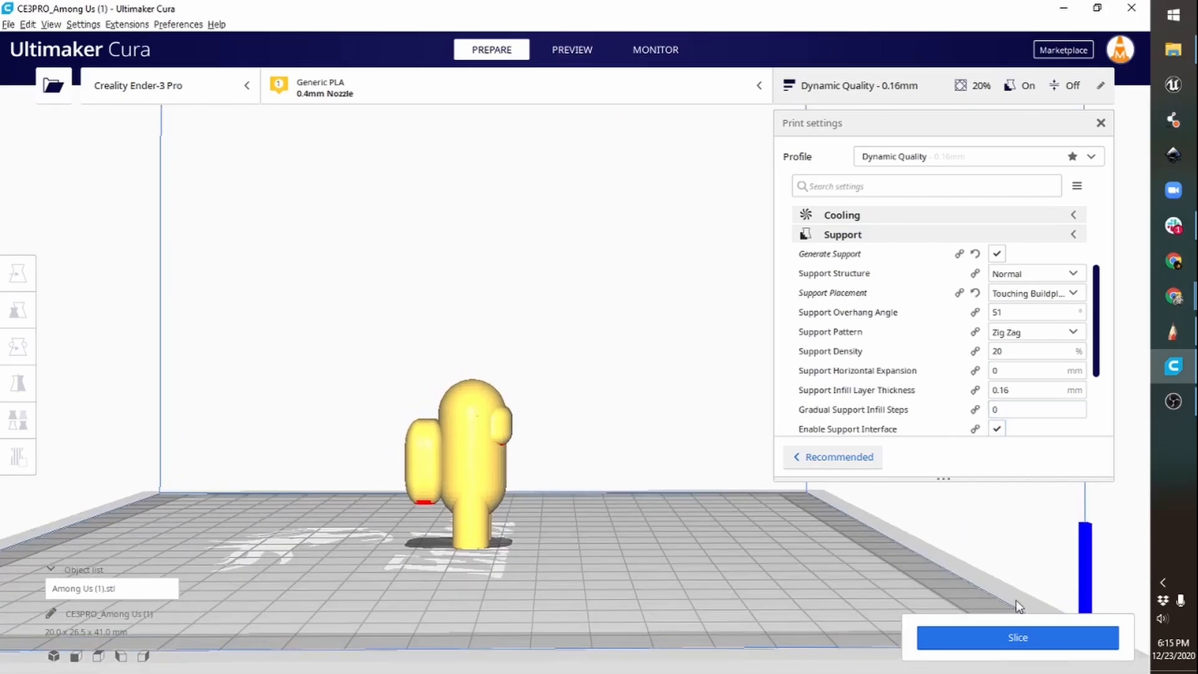
pyautogui.click(1017, 643)
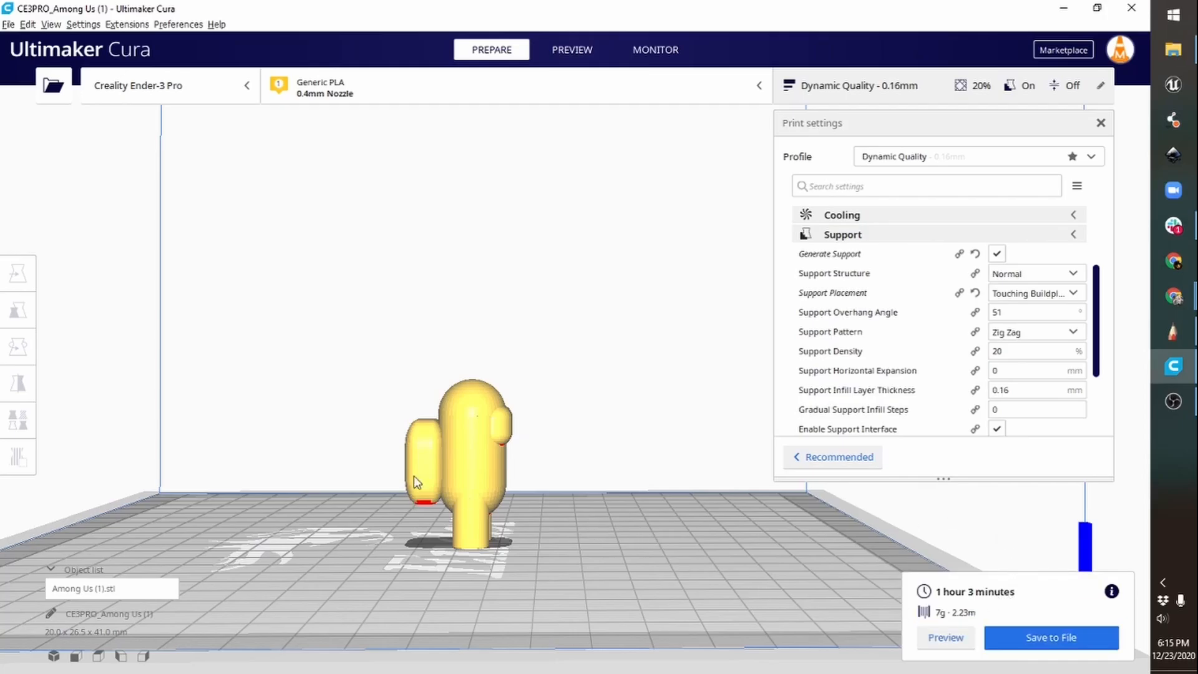
pyautogui.click(936, 640)
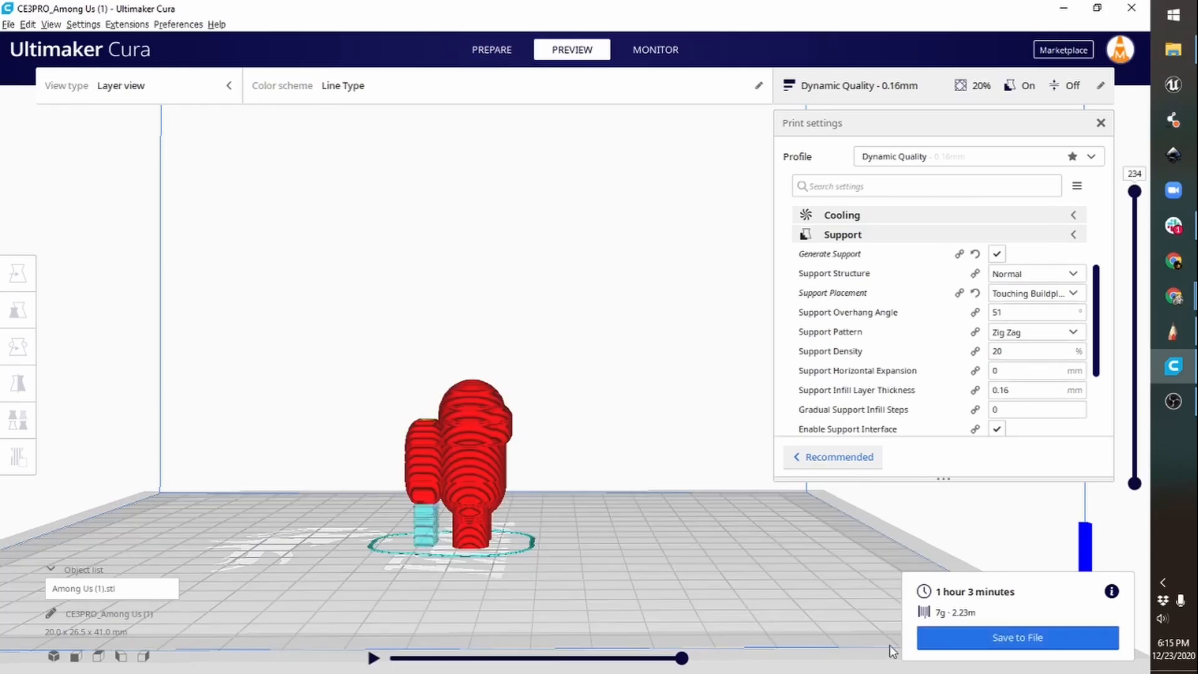
pyautogui.moveTo(473, 557); pyautogui.dragTo(500, 437, button='right')
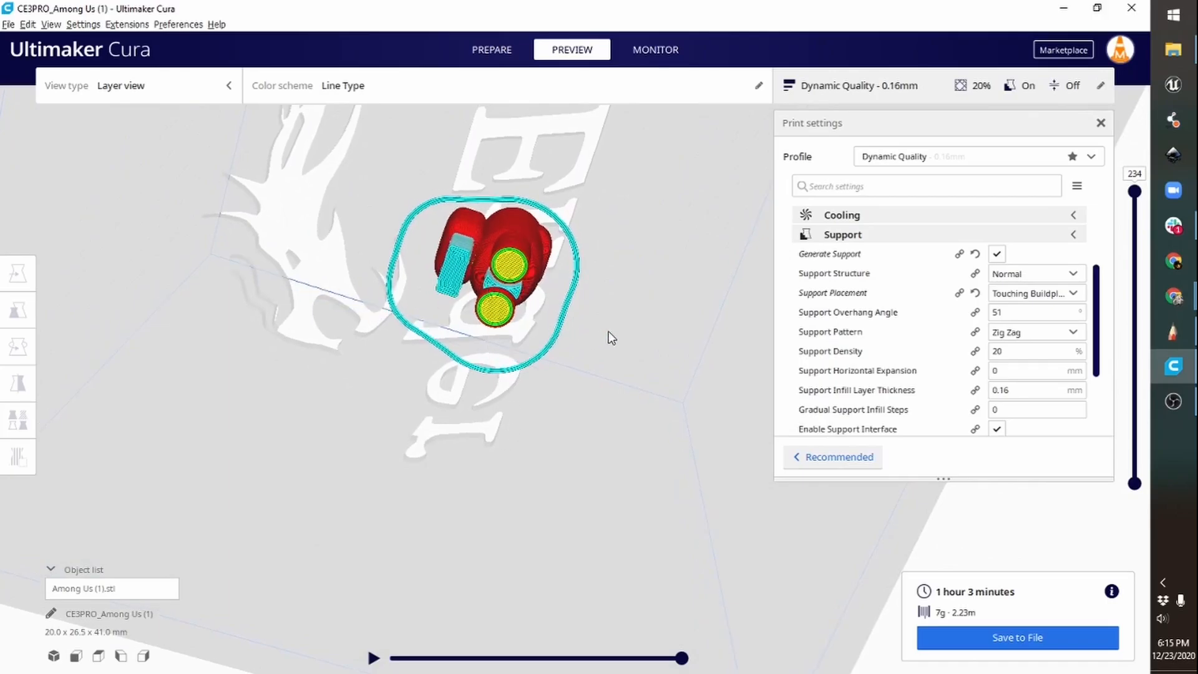
pyautogui.moveTo(610, 337); pyautogui.dragTo(531, 529, button='right')
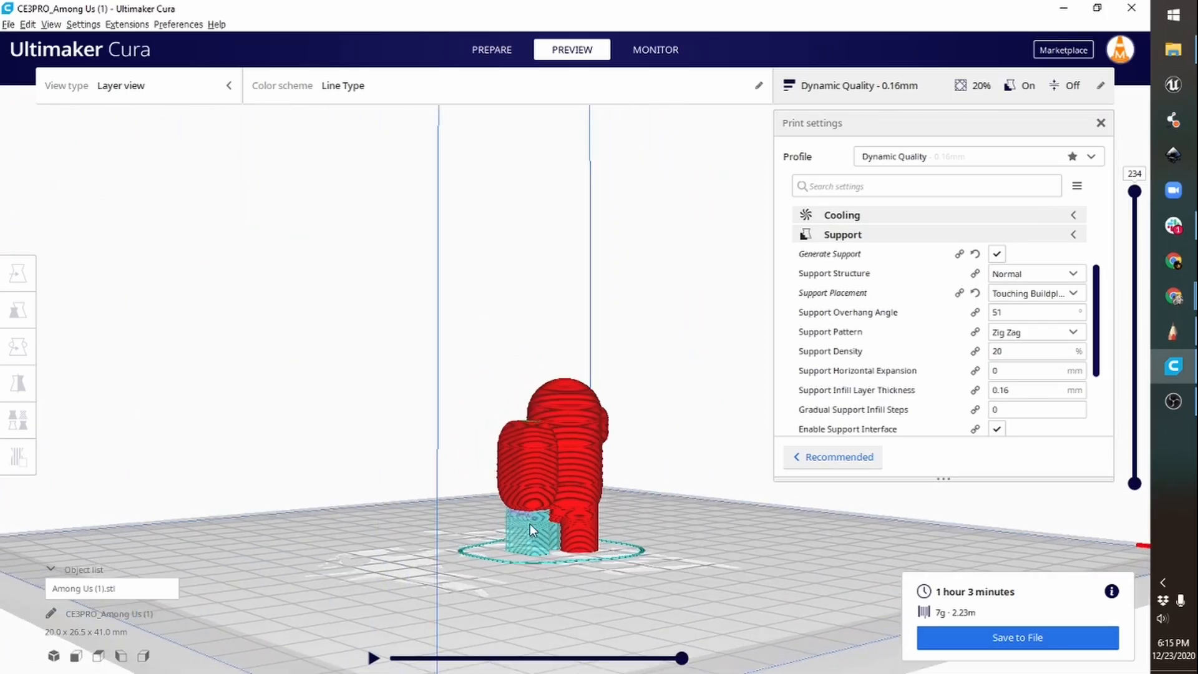
# Step: Save the sliced character as CE3PRO_Among Us (1).gcode in the Downloads folder
pyautogui.moveTo(620, 548); pyautogui.dragTo(440, 455, button='right')
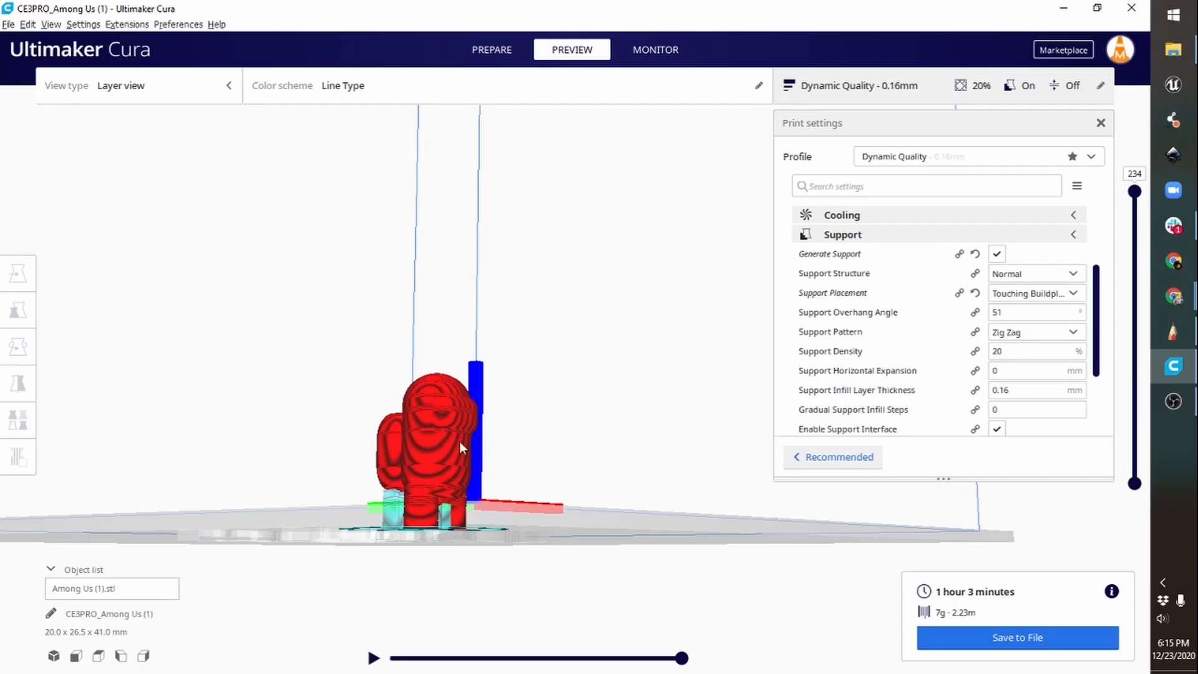
pyautogui.moveTo(460, 440); pyautogui.dragTo(514, 482, button='right')
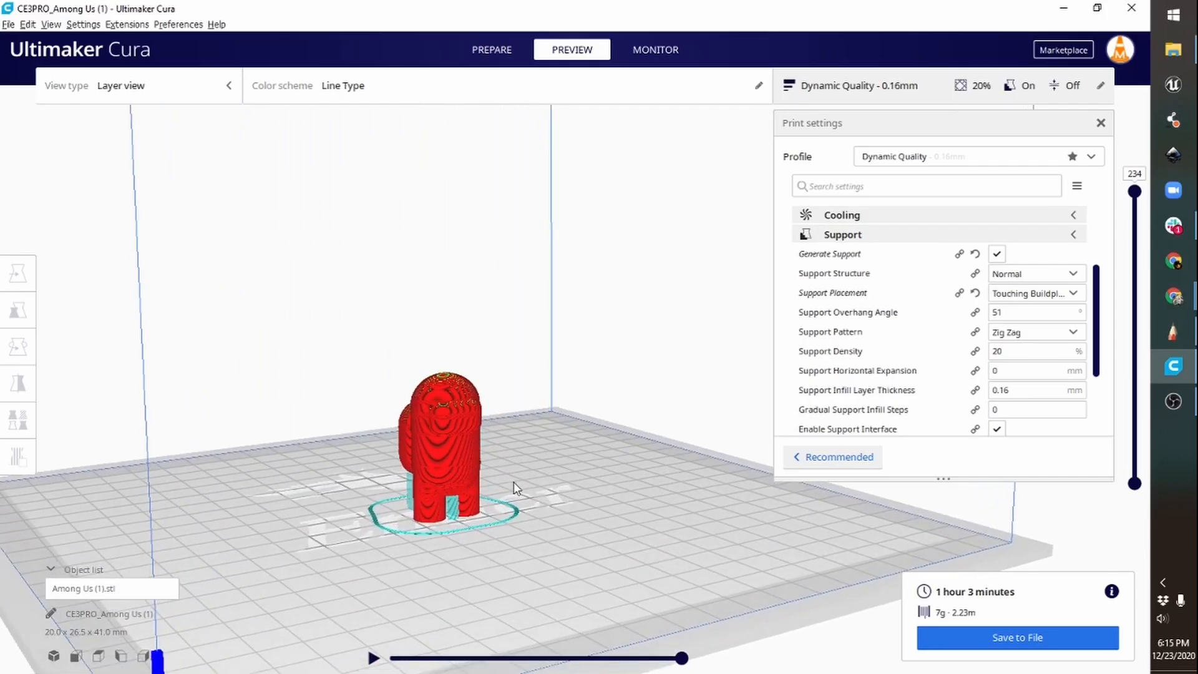
pyautogui.scroll(3, 514, 481)
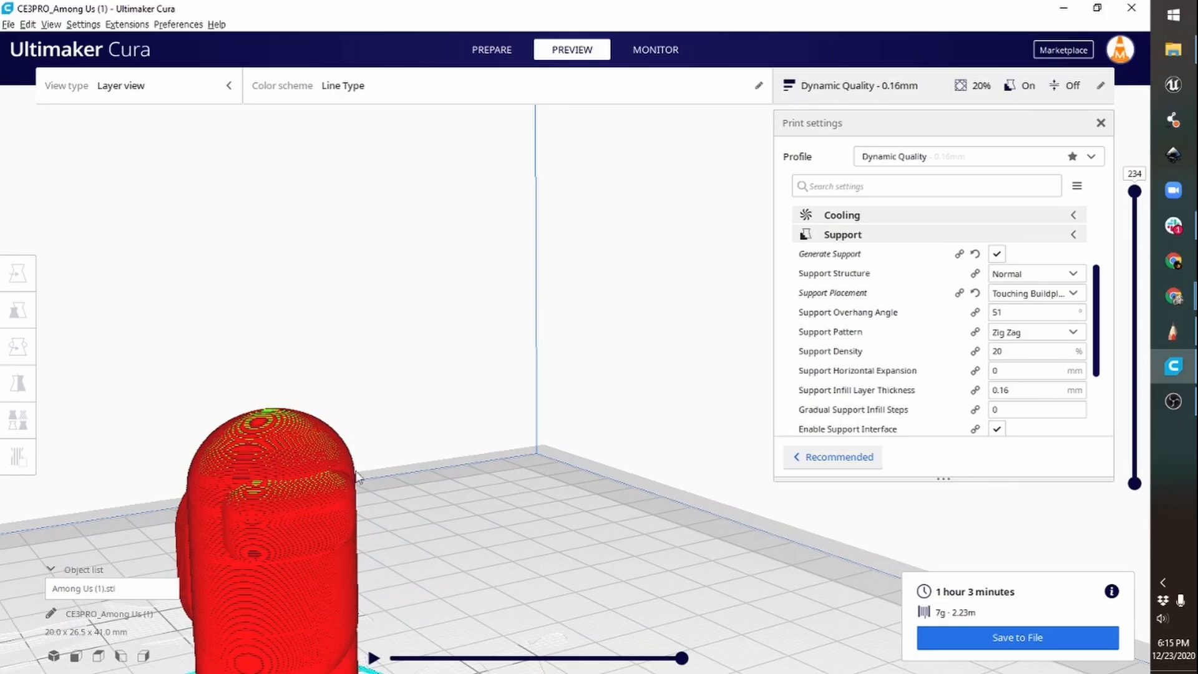
pyautogui.moveTo(354, 471); pyautogui.dragTo(531, 495, button='right')
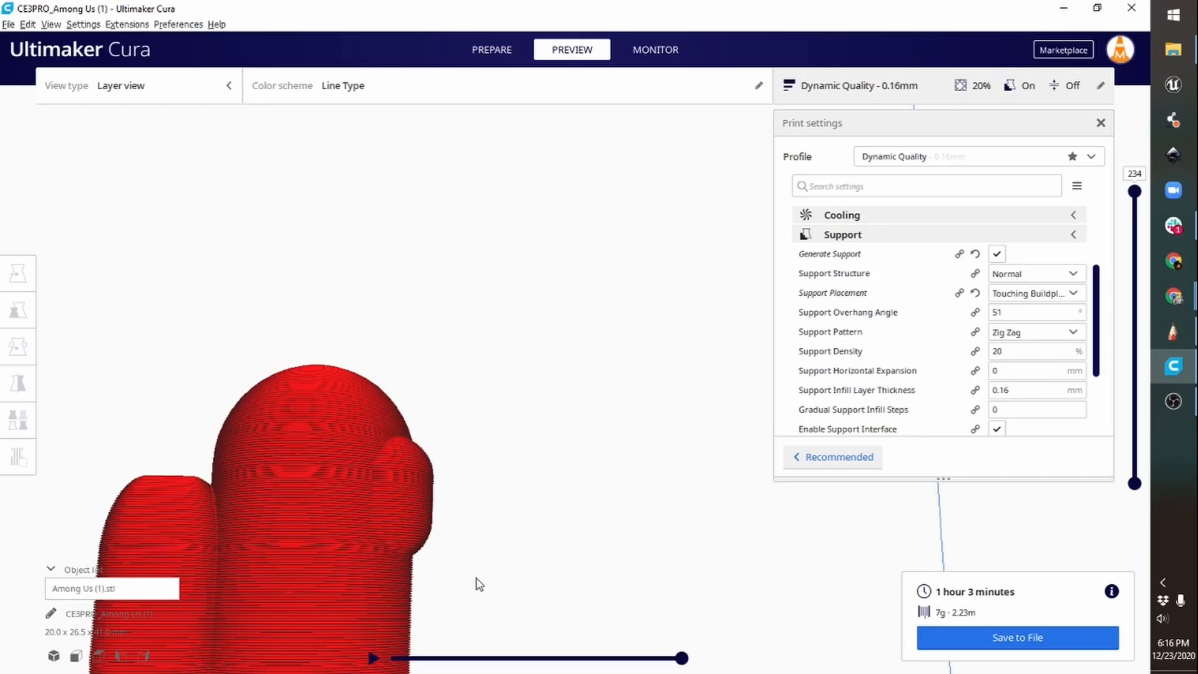
pyautogui.moveTo(479, 584); pyautogui.dragTo(482, 490, button='right')
pyautogui.moveTo(617, 465); pyautogui.dragTo(516, 497, button='right')
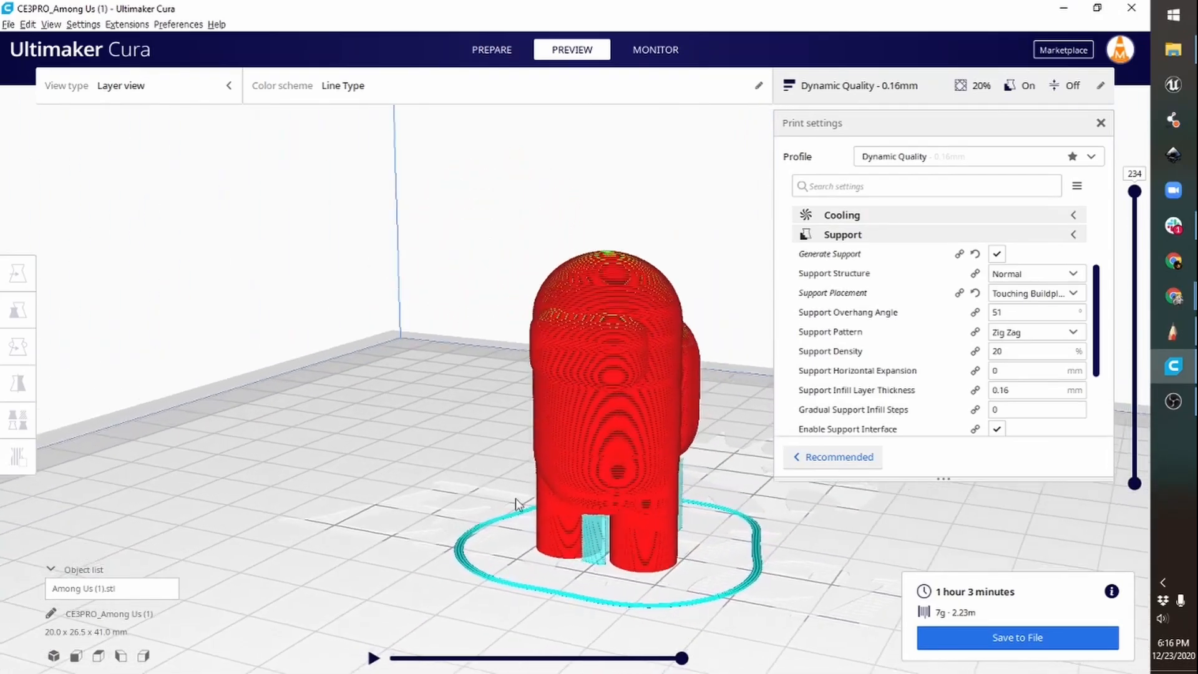
pyautogui.click(993, 644)
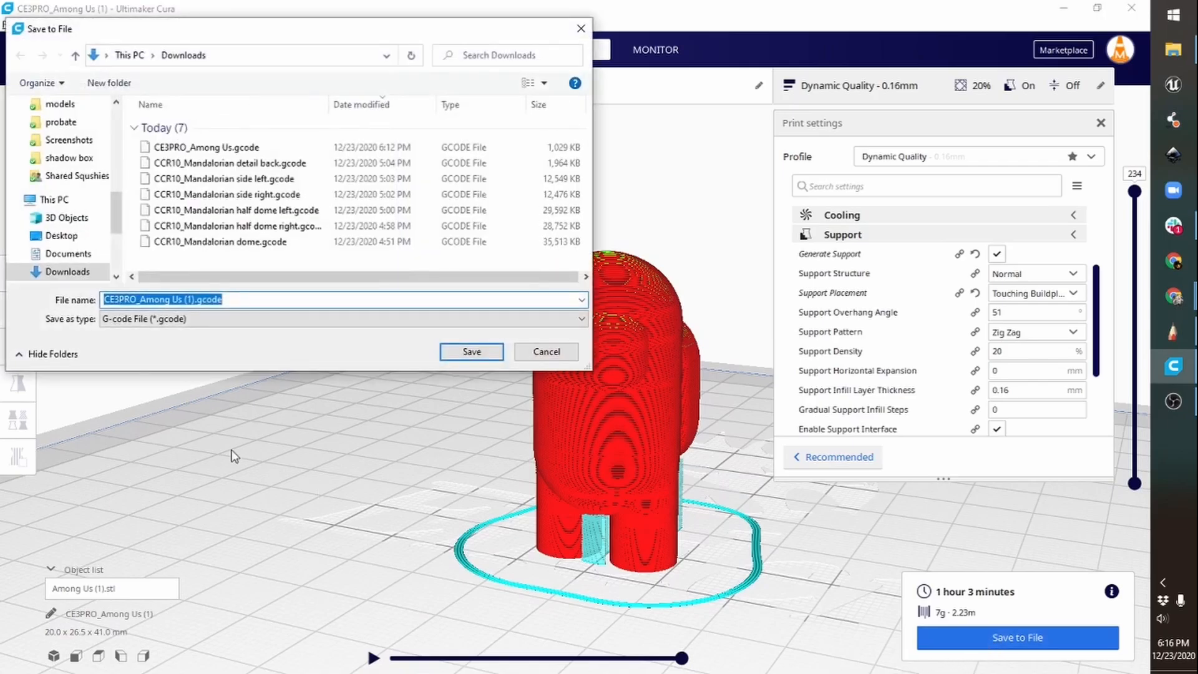
pyautogui.click(484, 351)
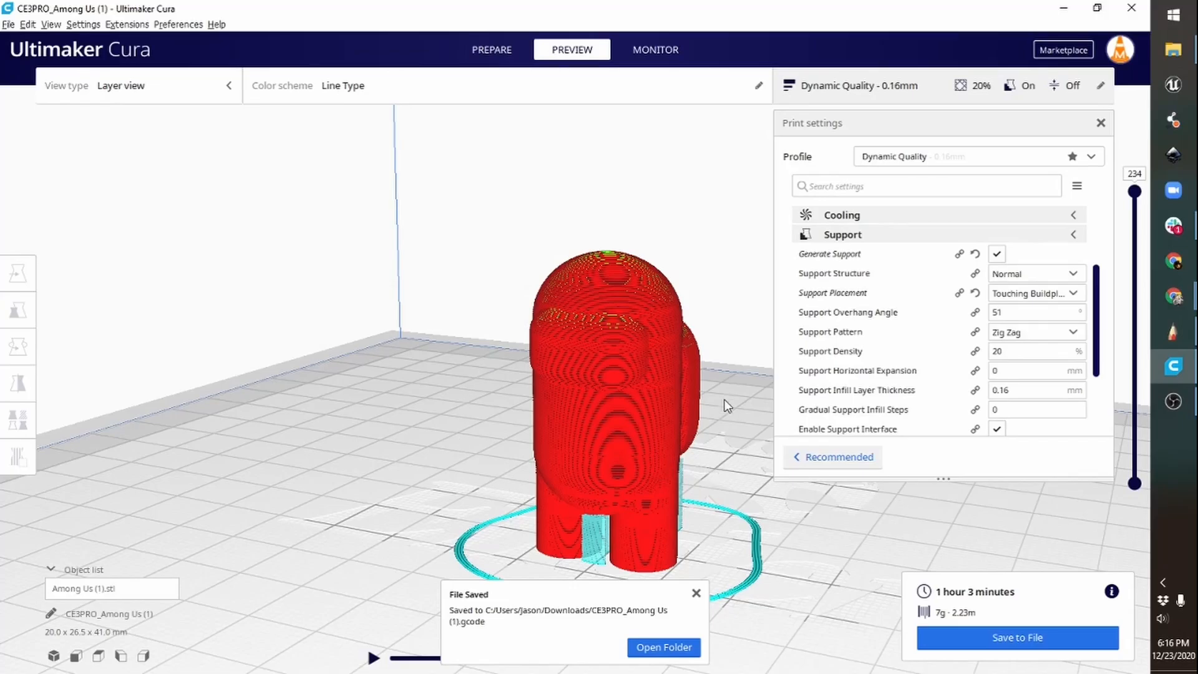
# Step: Delete the current character from the build plate and load Among Us (2).stl from the Downloads folder
pyautogui.moveTo(725, 406); pyautogui.dragTo(552, 409, button='middle')
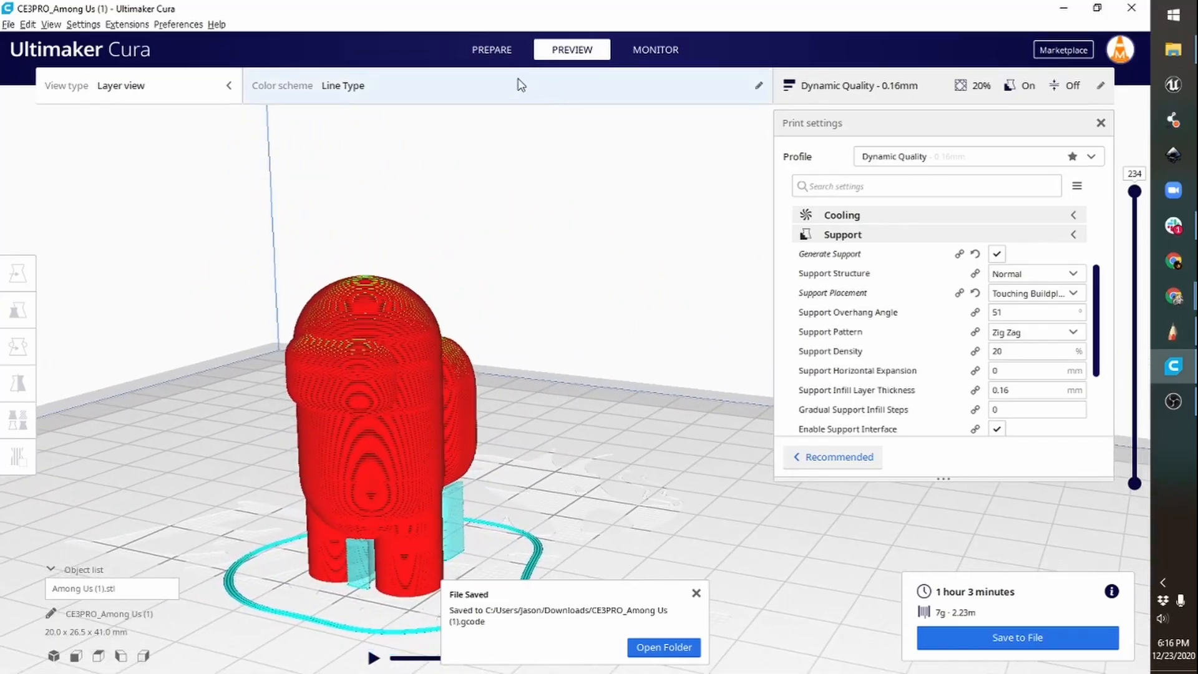
pyautogui.click(492, 49)
pyautogui.click(437, 407)
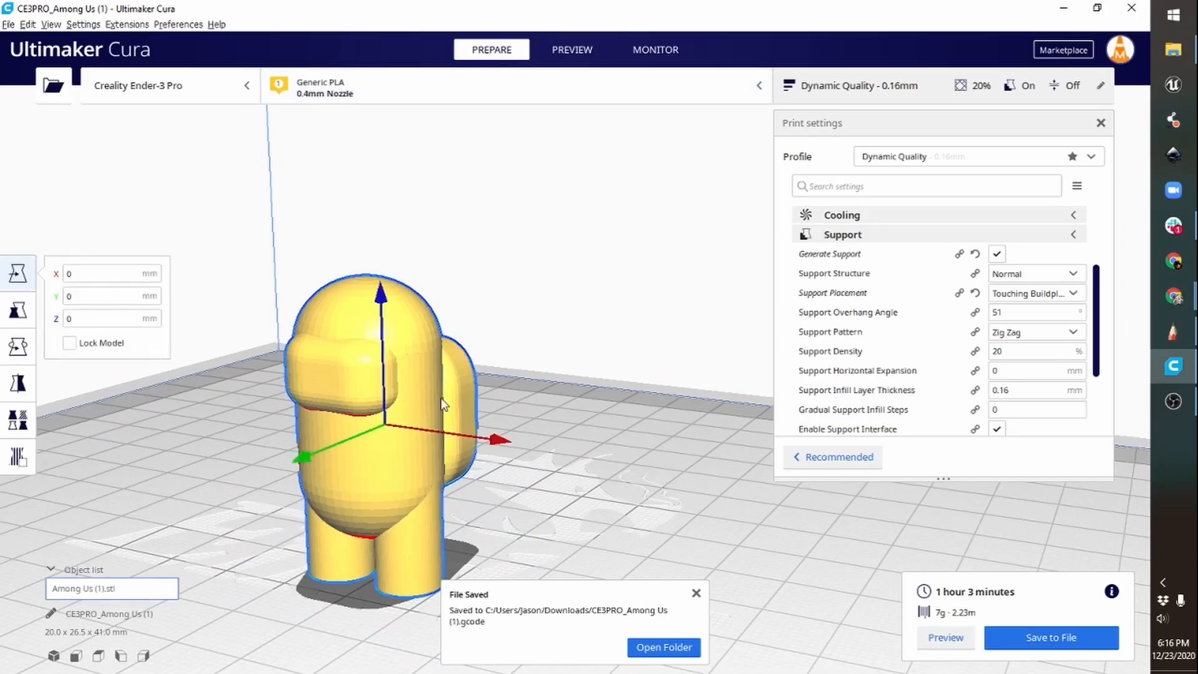
pyautogui.press('Delete')
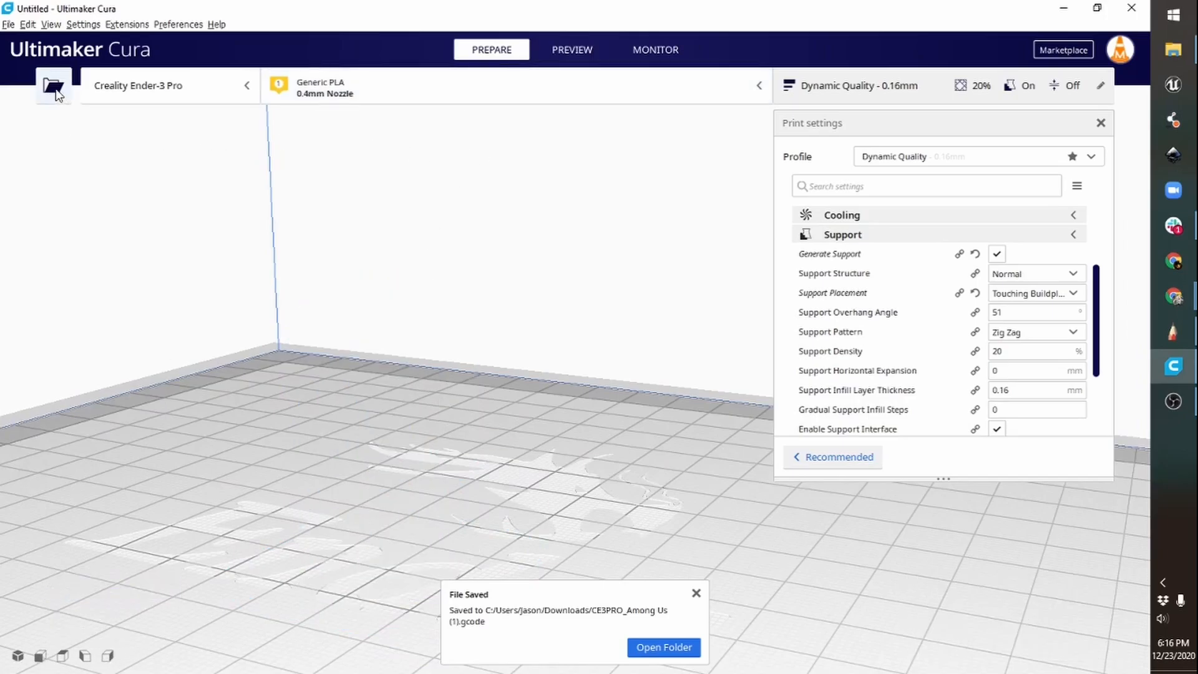
pyautogui.click(55, 89)
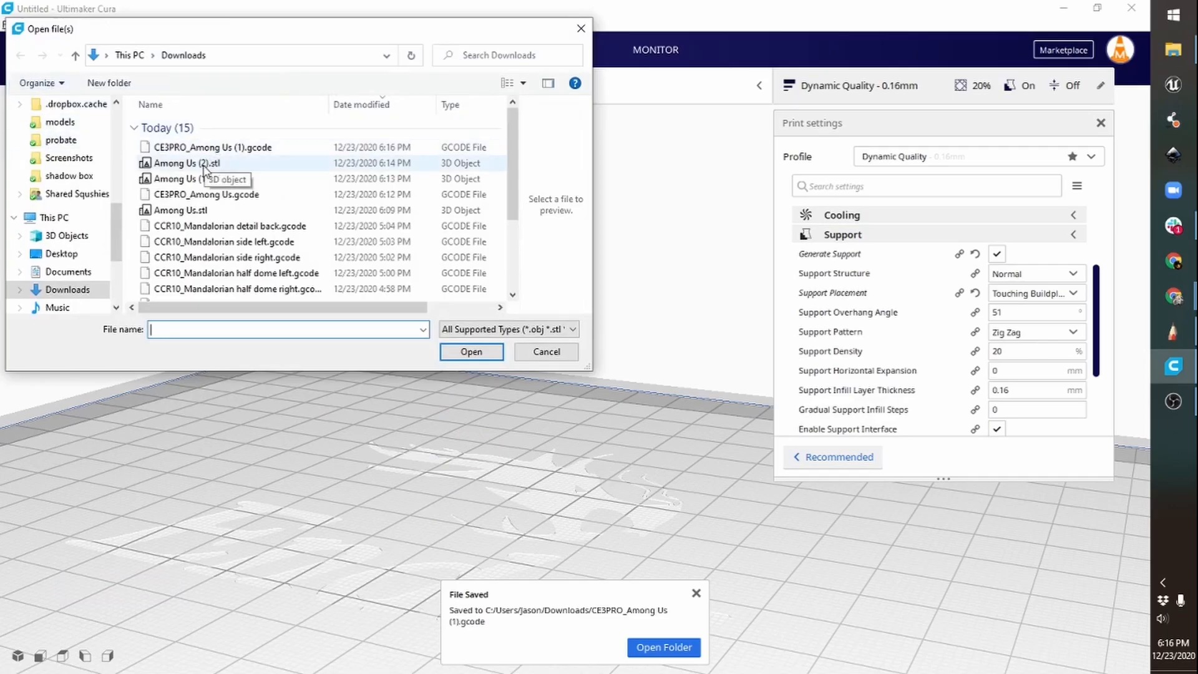
pyautogui.click(204, 164)
pyautogui.click(471, 351)
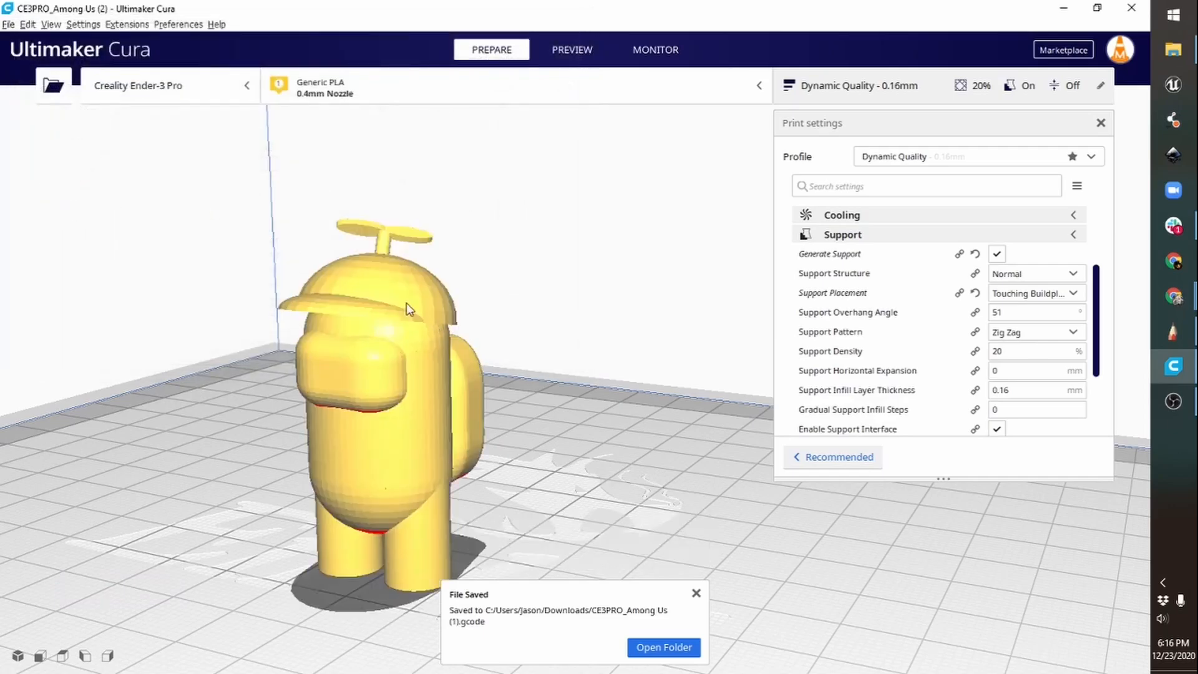
# Step: Examine the overhangs on the new character's propeller, cap brim, visor, backpack and lower body
pyautogui.moveTo(378, 481); pyautogui.dragTo(500, 423, button='right')
pyautogui.moveTo(305, 507); pyautogui.dragTo(559, 413, button='right')
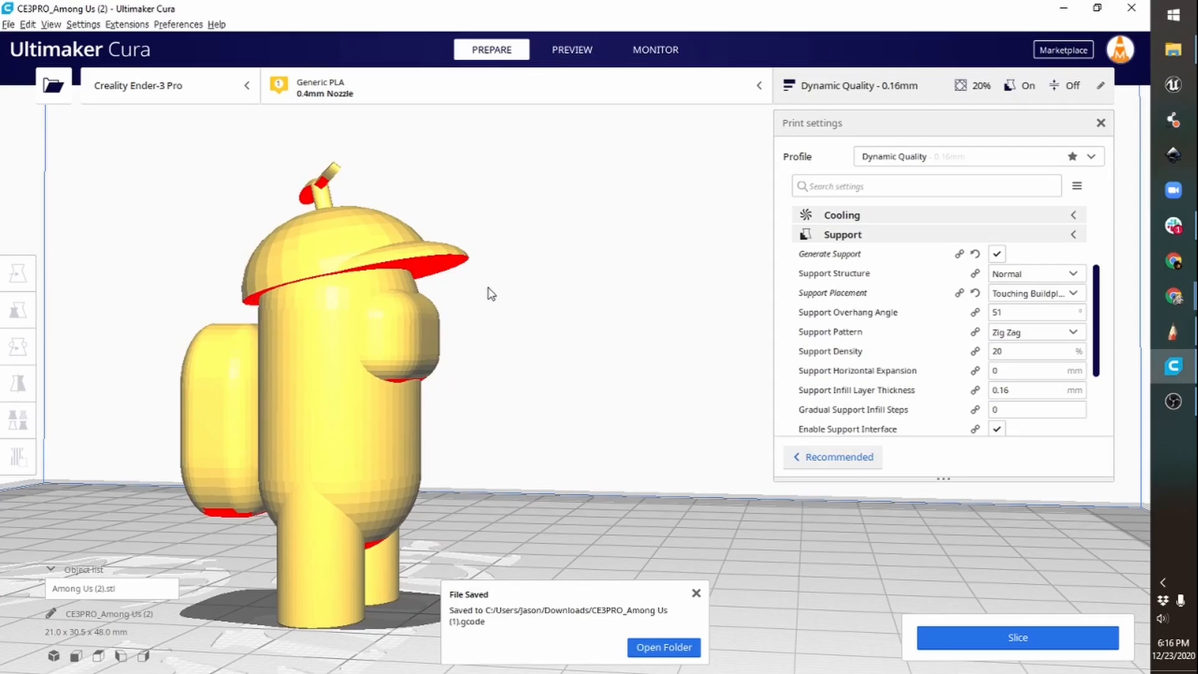
pyautogui.moveTo(327, 265); pyautogui.dragTo(437, 271, button='right')
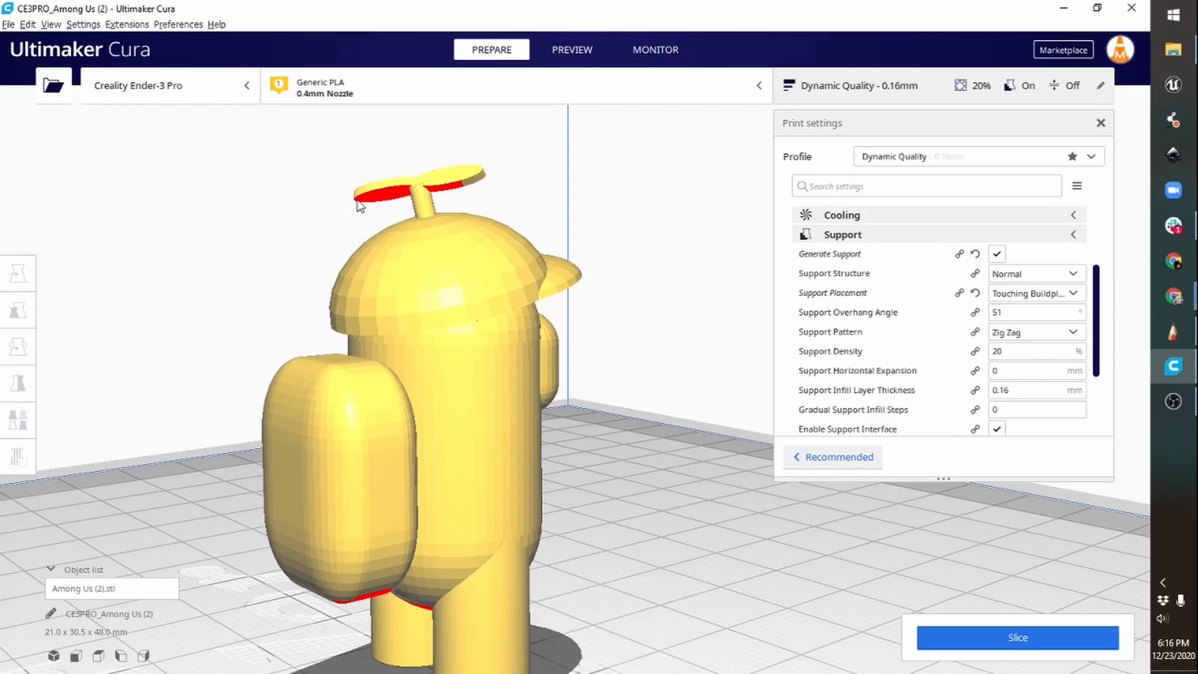
pyautogui.moveTo(360, 206); pyautogui.dragTo(468, 261, button='right')
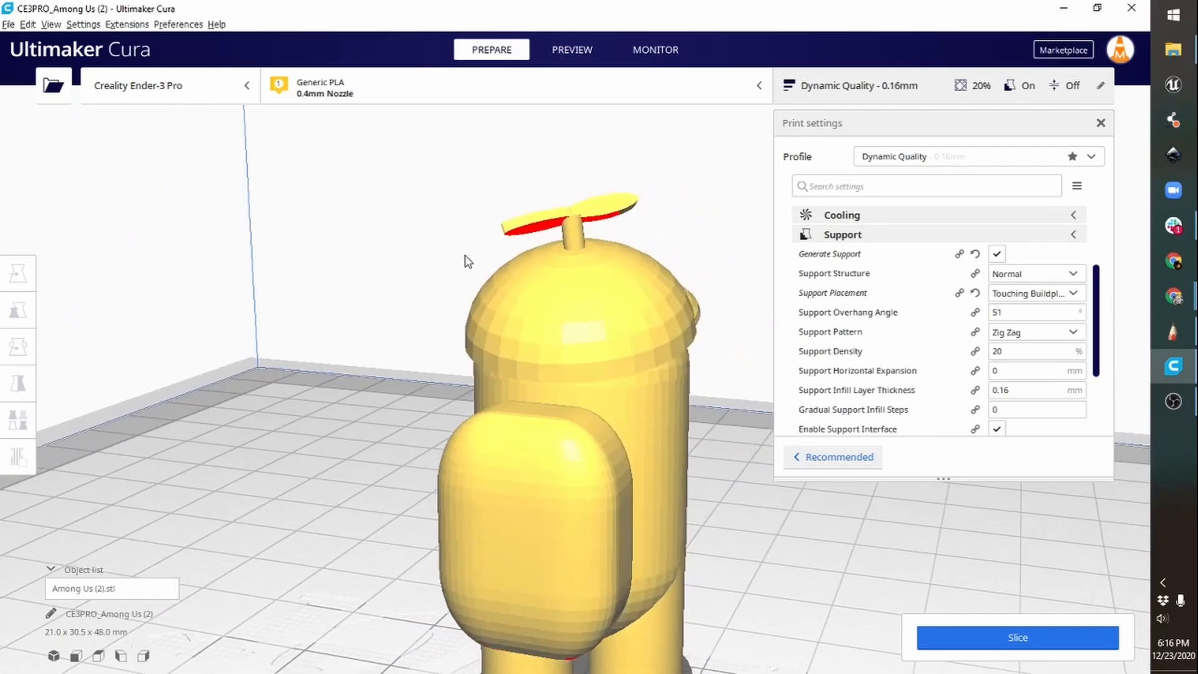
pyautogui.moveTo(668, 391); pyautogui.dragTo(293, 409, button='right')
pyautogui.moveTo(494, 490); pyautogui.dragTo(336, 467, button='right')
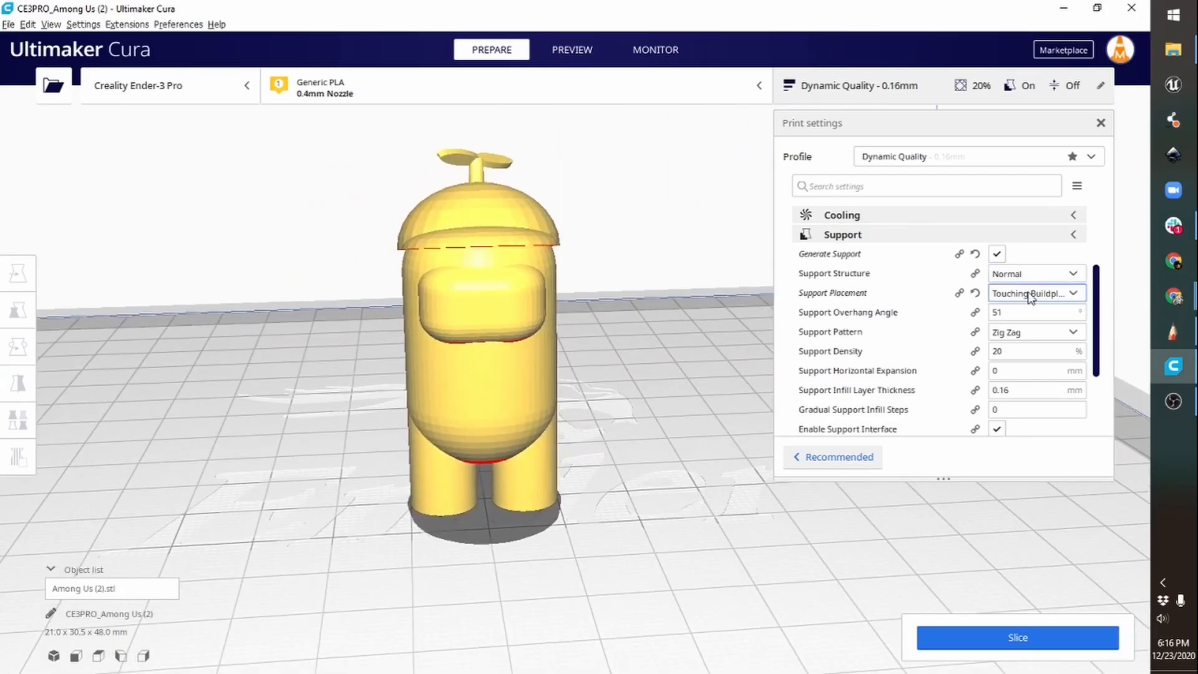
pyautogui.moveTo(534, 493); pyautogui.dragTo(599, 451, button='right')
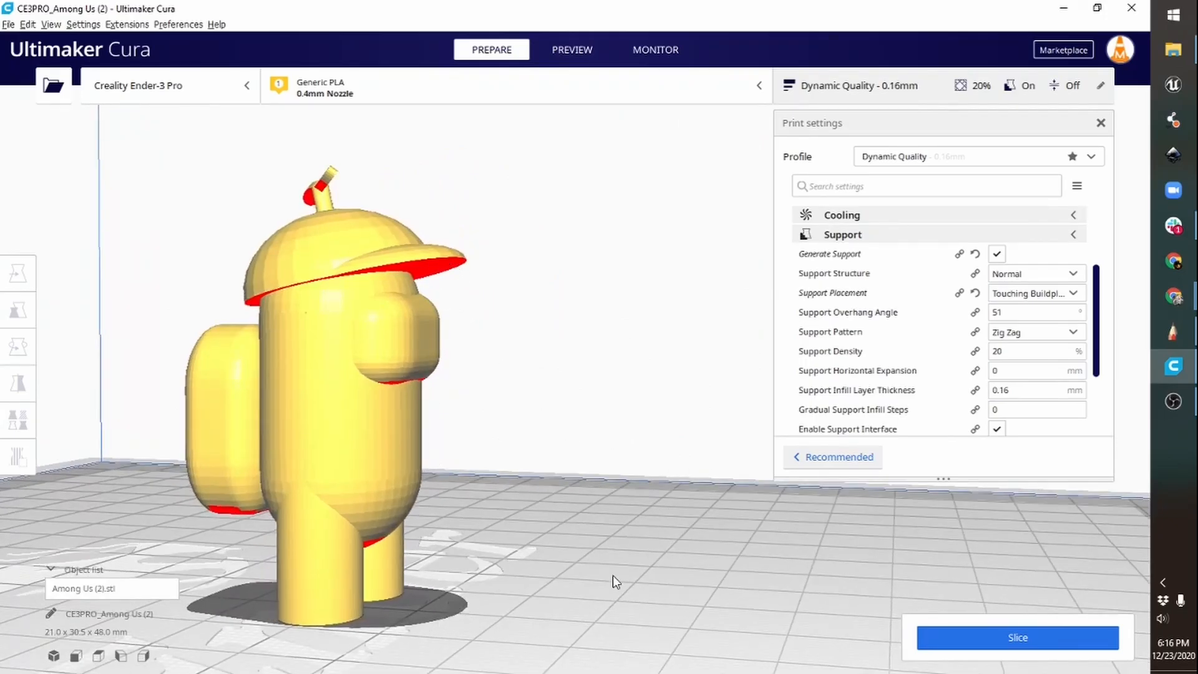
# Step: Slice the propeller-cap character and preview the supports beneath the brim and backpack
pyautogui.click(1001, 635)
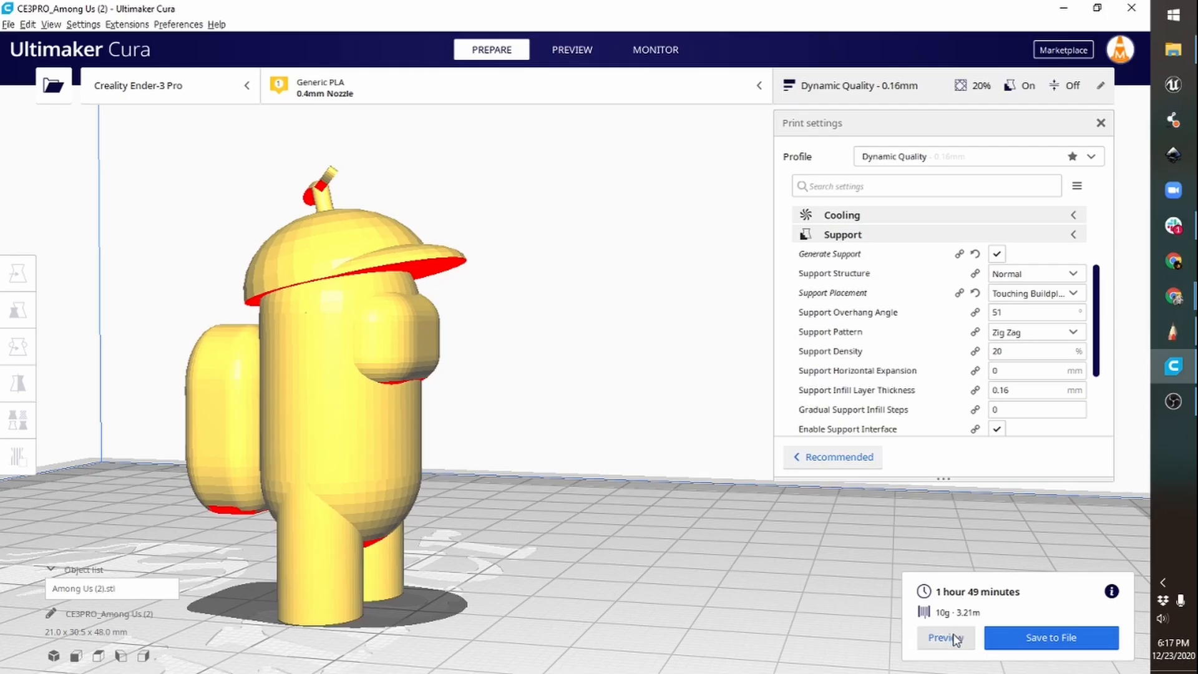
pyautogui.click(946, 637)
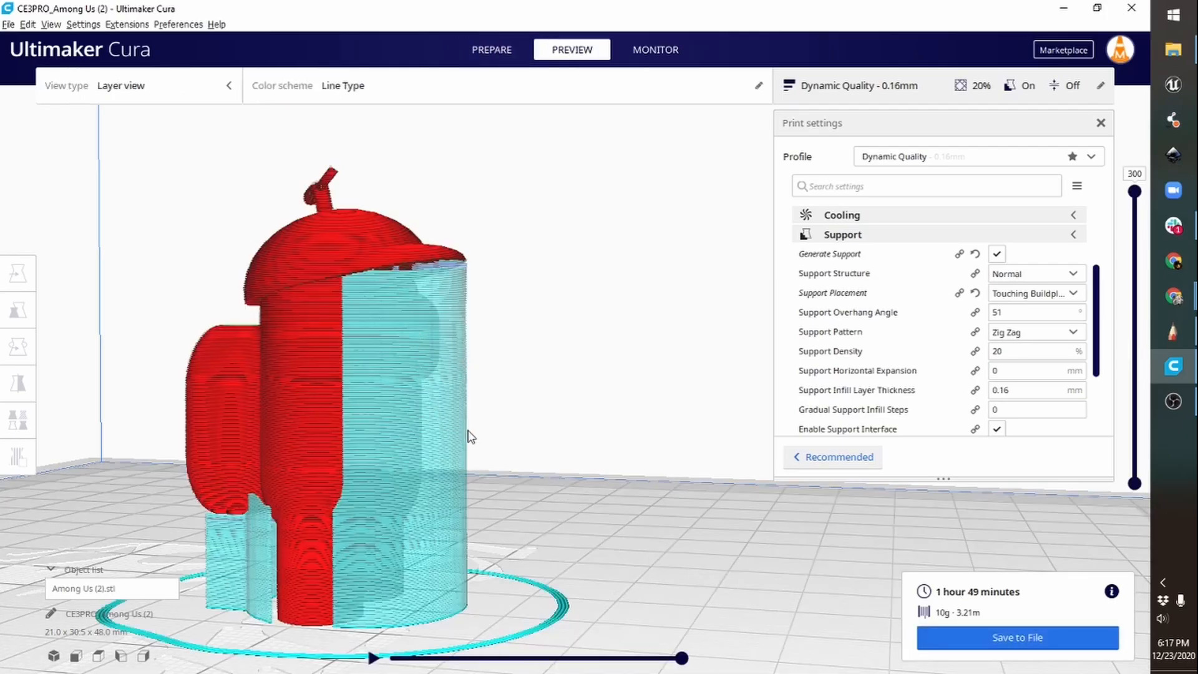
pyautogui.moveTo(444, 433); pyautogui.dragTo(326, 405, button='right')
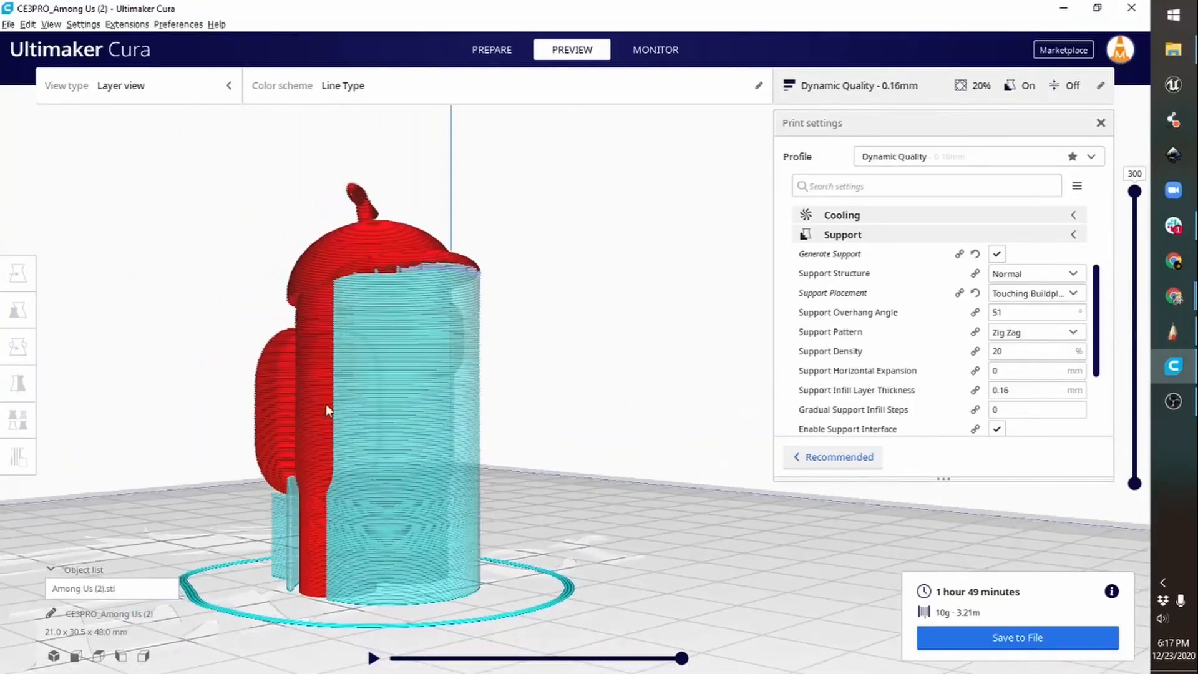
pyautogui.moveTo(458, 486); pyautogui.dragTo(425, 394, button='right')
pyautogui.moveTo(428, 243); pyautogui.dragTo(472, 353, button='right')
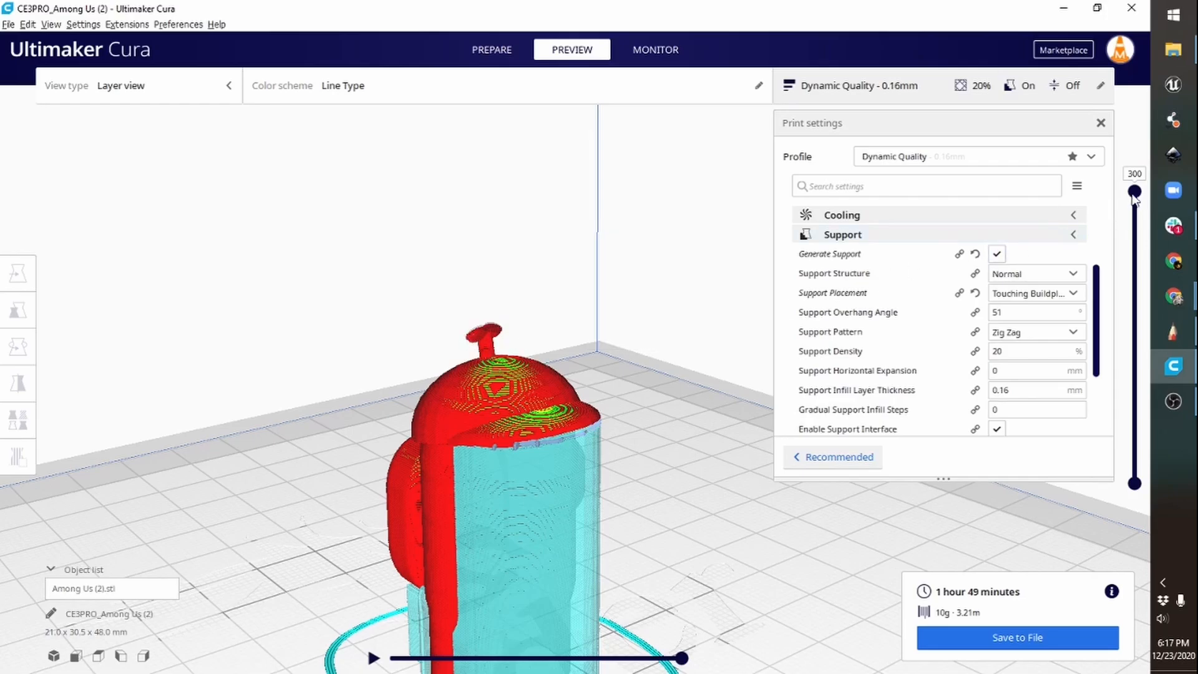
# Step: Lower the layer preview to layers 279 and 185 to examine how the propeller blade and the cap's rear edge start printing
pyautogui.moveTo(1138, 199); pyautogui.dragTo(1142, 219)
pyautogui.moveTo(610, 369); pyautogui.dragTo(752, 409, button='right')
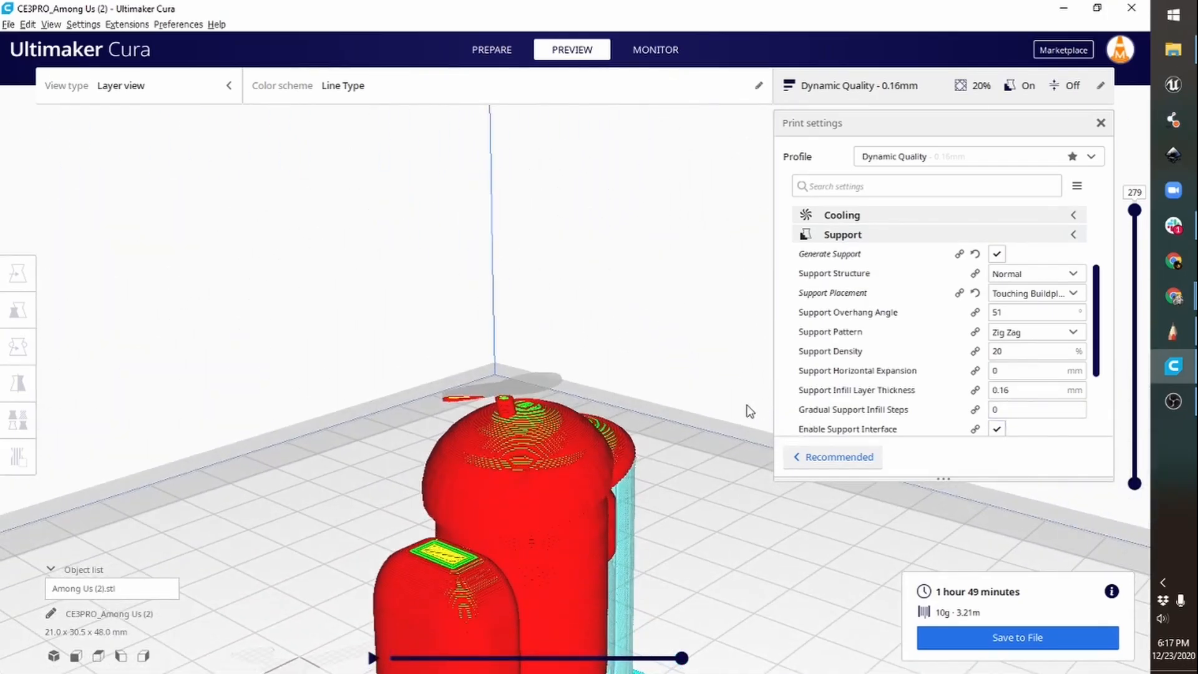
pyautogui.scroll(3, 750, 410)
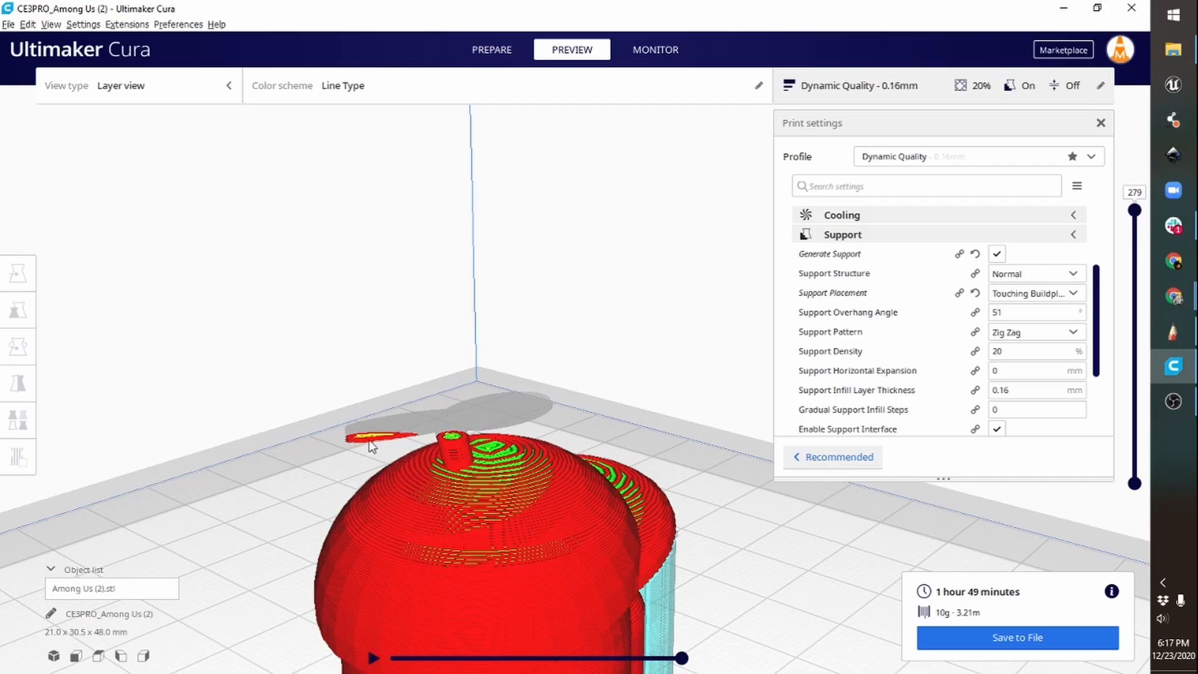
pyautogui.moveTo(1134, 211)
pyautogui.mouseDown()
pyautogui.moveTo(1131, 241)
pyautogui.moveTo(1134, 223)
pyautogui.mouseUp()
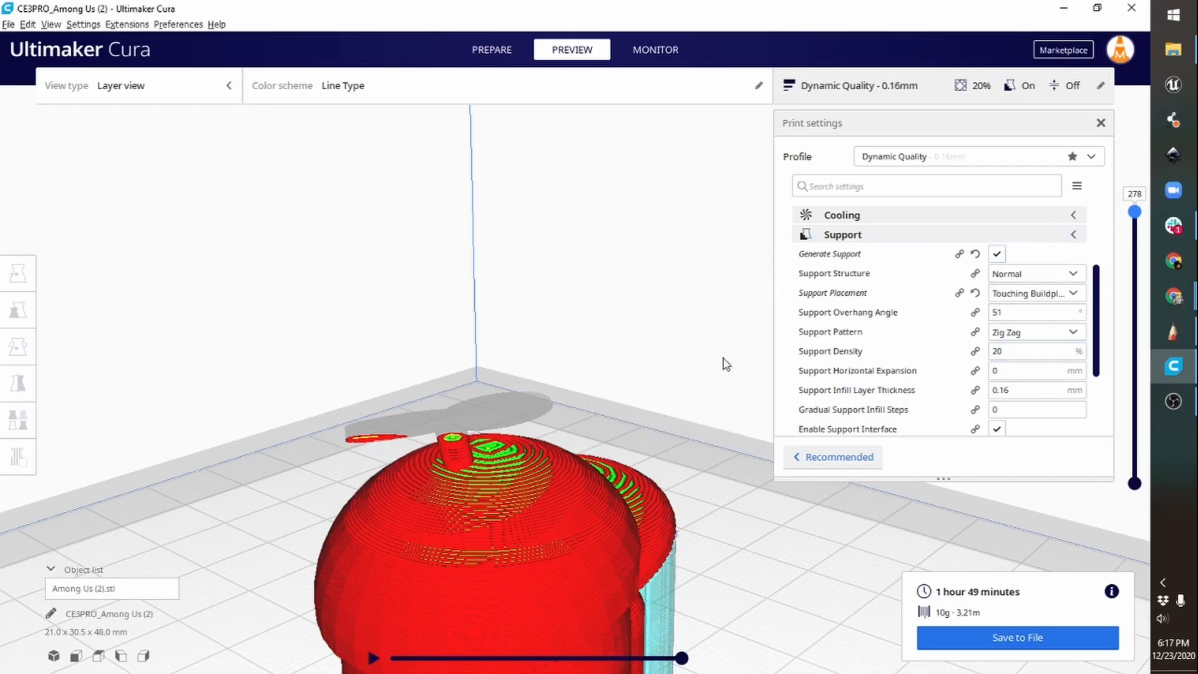
pyautogui.scroll(8, 680, 410)
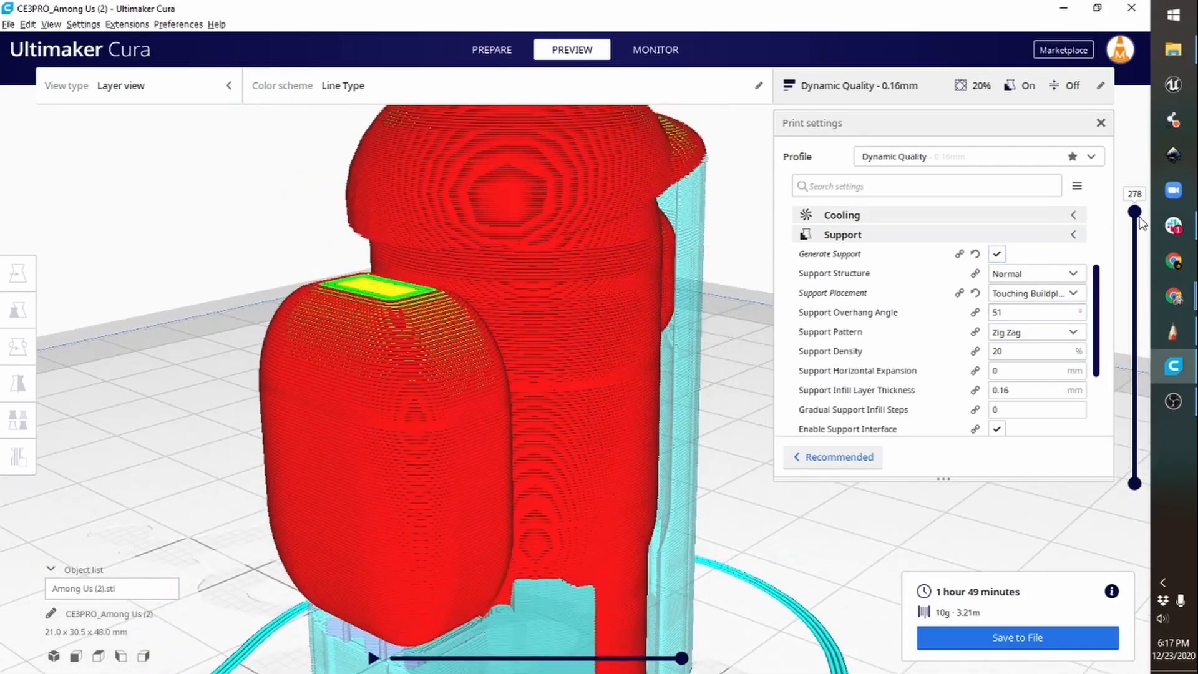
pyautogui.moveTo(1135, 214); pyautogui.dragTo(1127, 307)
pyautogui.moveTo(584, 317); pyautogui.dragTo(356, 194, button='right')
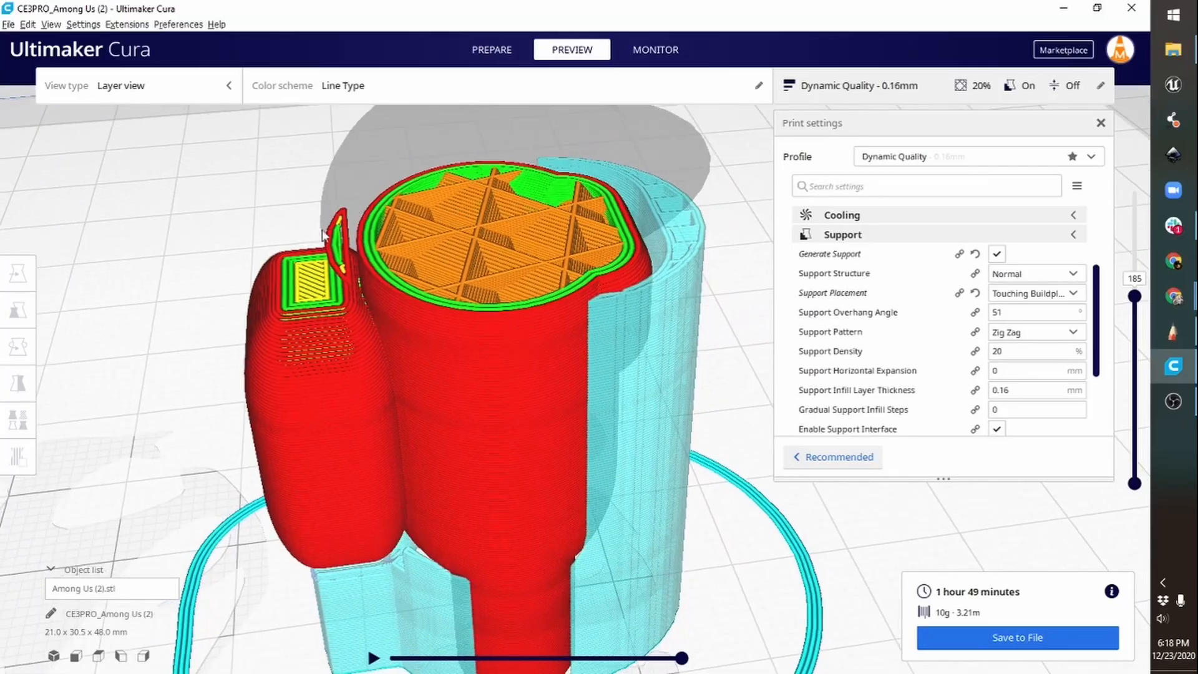
pyautogui.moveTo(368, 366); pyautogui.dragTo(362, 301, button='right')
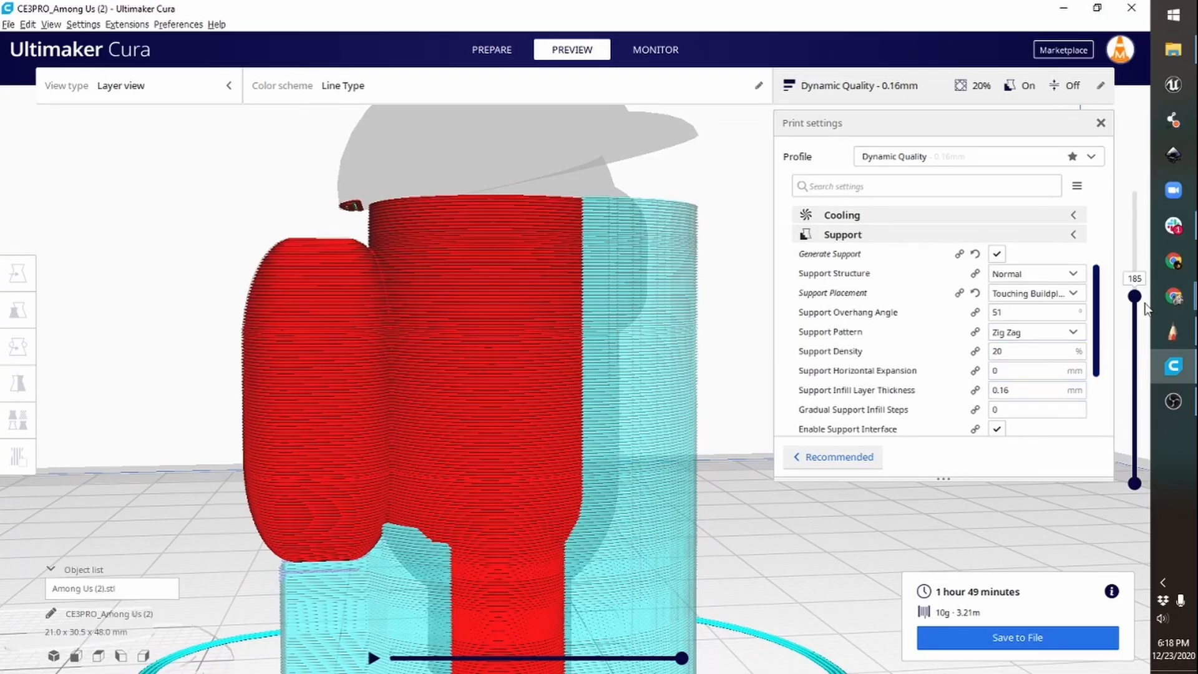
pyautogui.moveTo(1139, 301); pyautogui.dragTo(1117, 203)
# Step: Change Support Placement to Everywhere and slice the character again
pyautogui.click(1033, 293)
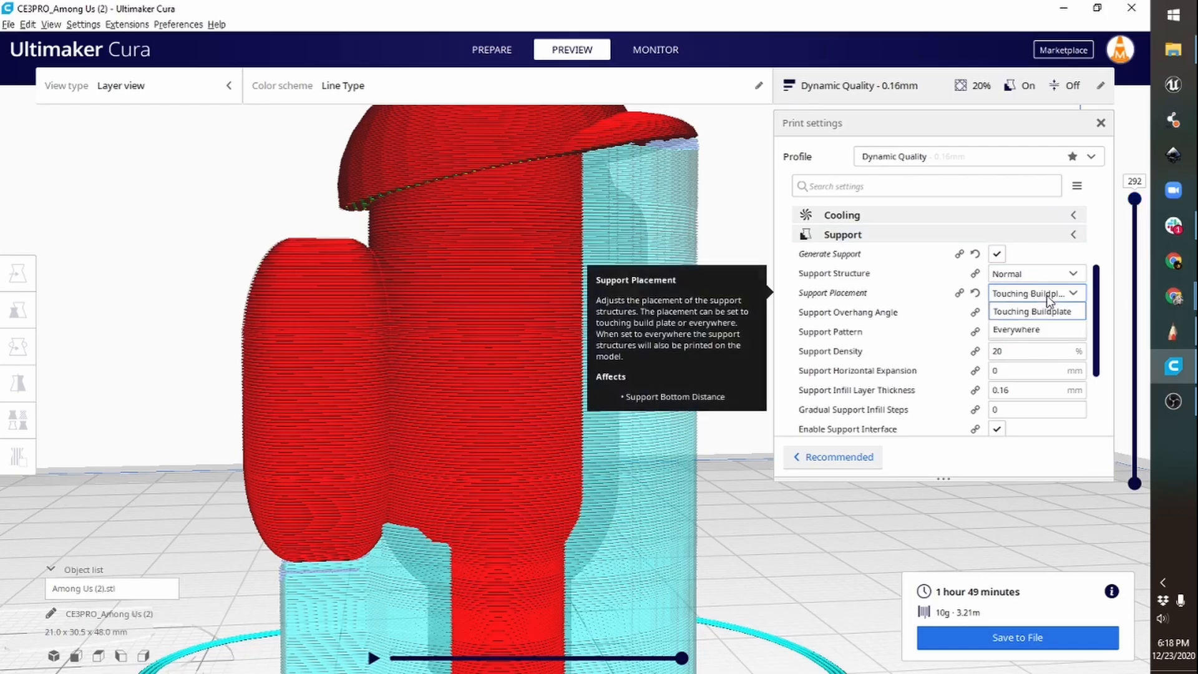
pyautogui.click(1018, 329)
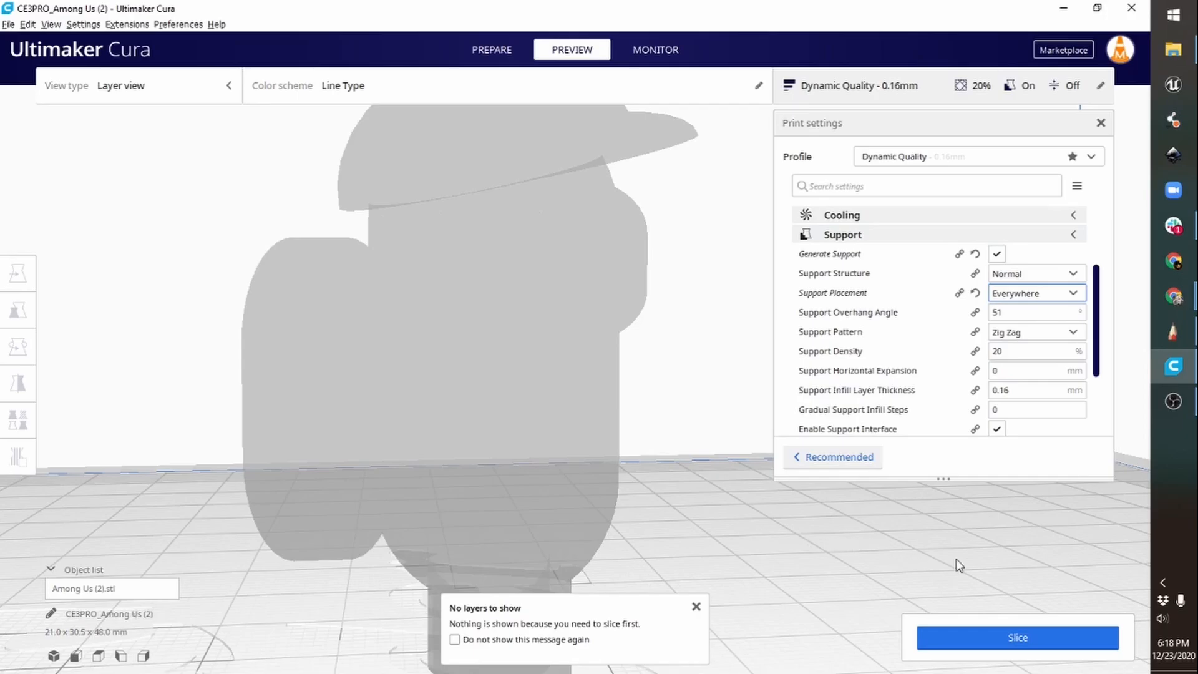
pyautogui.click(1000, 636)
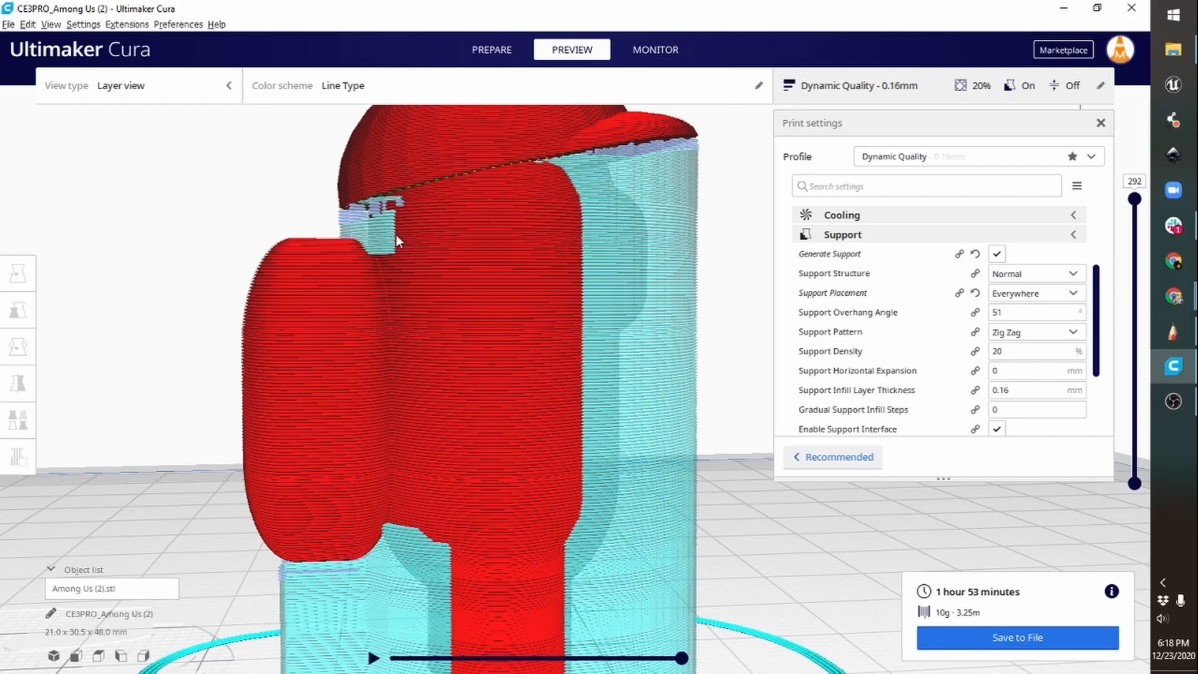
# Step: Examine the new supports under the propeller blades and between the cap and backpack, with the preview raised to layer 300
pyautogui.moveTo(647, 228)
pyautogui.mouseDown(button='right')
pyautogui.moveTo(391, 241)
pyautogui.moveTo(579, 252)
pyautogui.moveTo(680, 236)
pyautogui.moveTo(665, 241)
pyautogui.mouseUp(button='right')
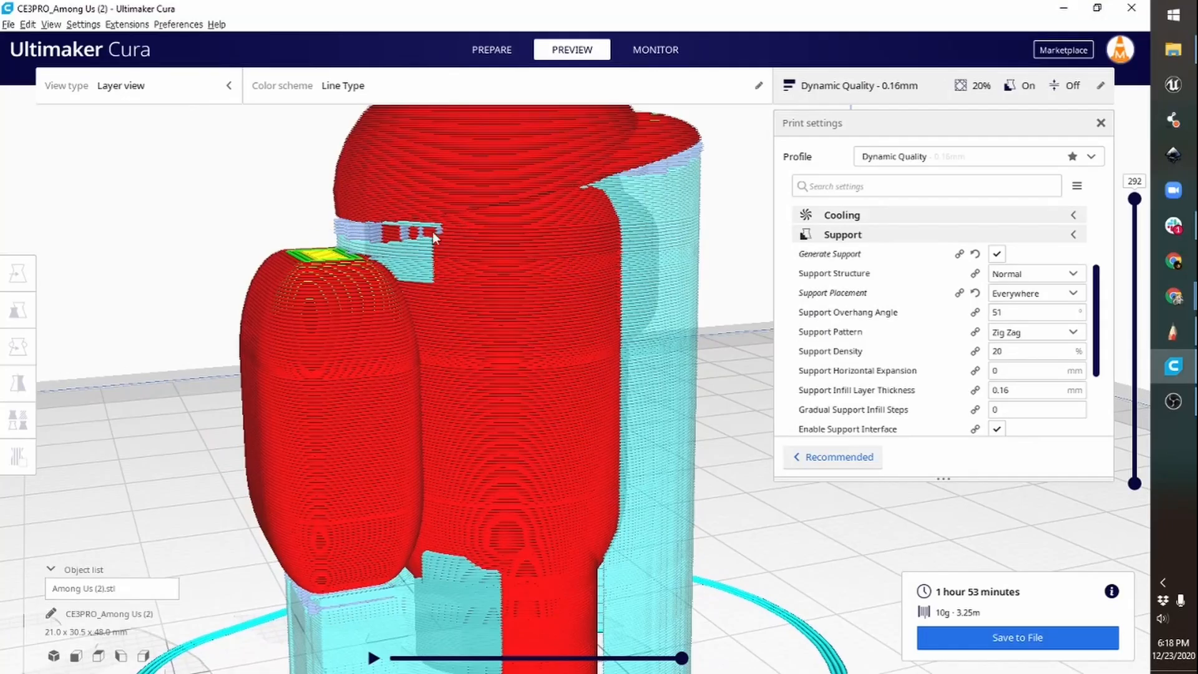
pyautogui.moveTo(380, 265); pyautogui.dragTo(631, 241, button='right')
pyautogui.moveTo(593, 175); pyautogui.dragTo(297, 227, button='right')
pyautogui.moveTo(531, 192); pyautogui.dragTo(490, 288, button='right')
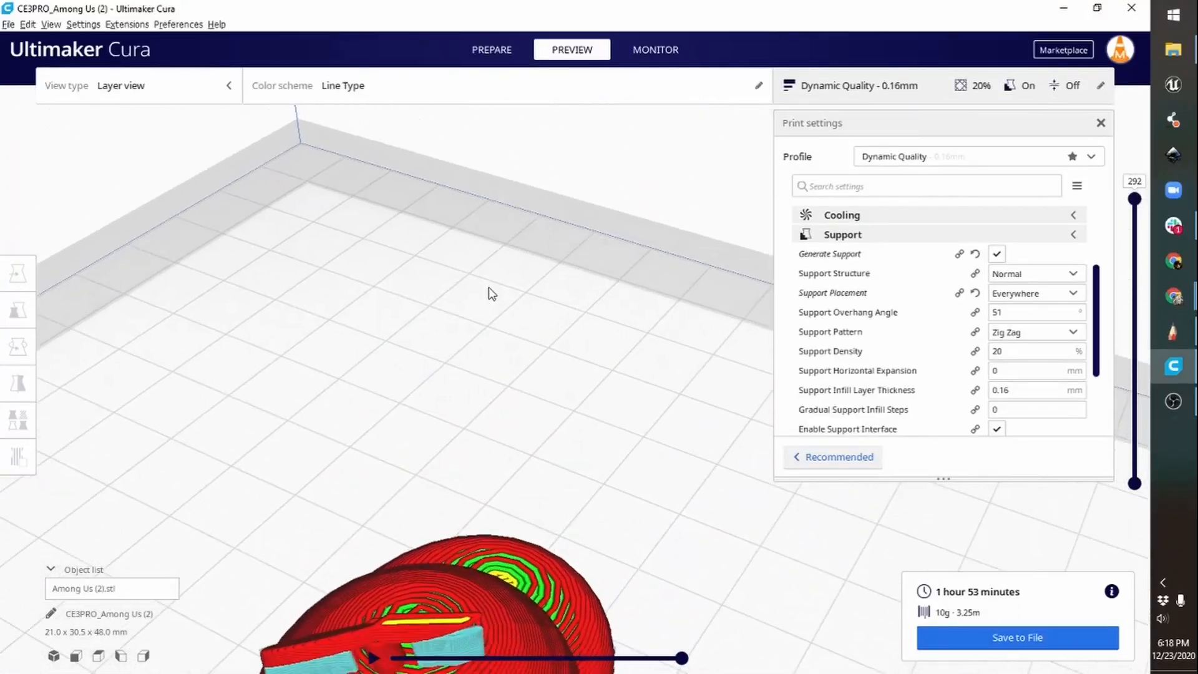
pyautogui.moveTo(413, 482); pyautogui.dragTo(534, 263, button='right')
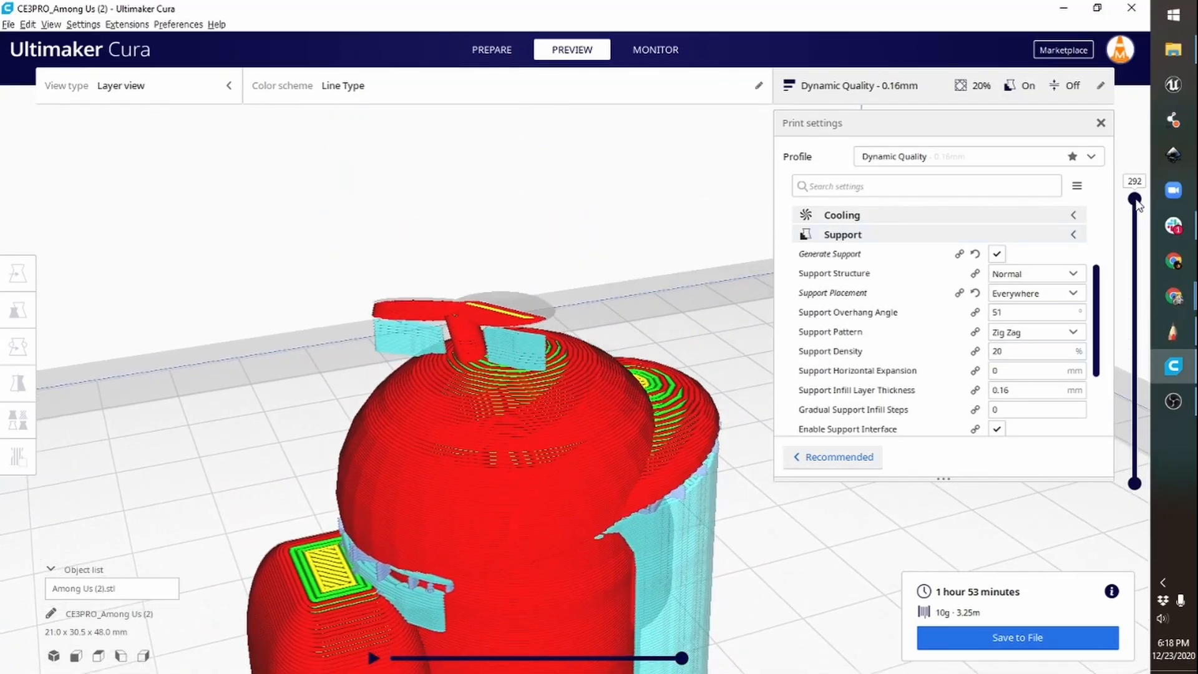
pyautogui.moveTo(1135, 209)
pyautogui.mouseDown()
pyautogui.moveTo(1142, 197)
pyautogui.moveTo(1139, 232)
pyautogui.moveTo(1146, 199)
pyautogui.mouseUp()
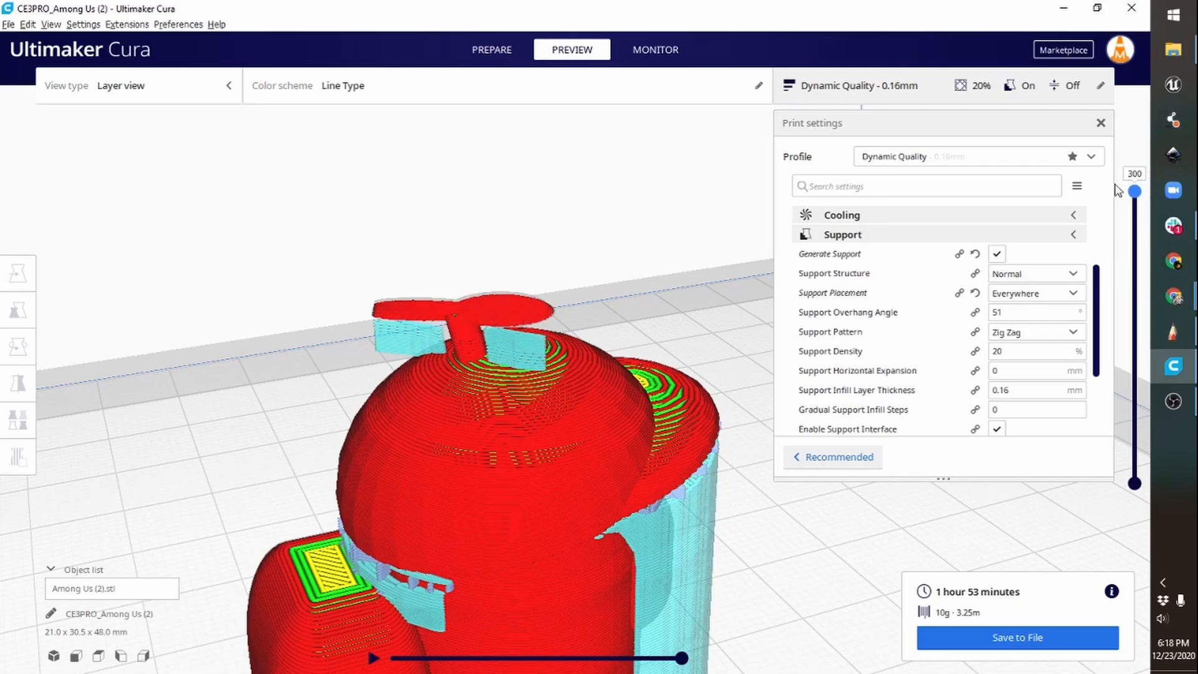
pyautogui.moveTo(642, 425); pyautogui.dragTo(398, 448, button='right')
pyautogui.moveTo(387, 526); pyautogui.dragTo(447, 459, button='middle')
pyautogui.moveTo(447, 459); pyautogui.dragTo(657, 417, button='right')
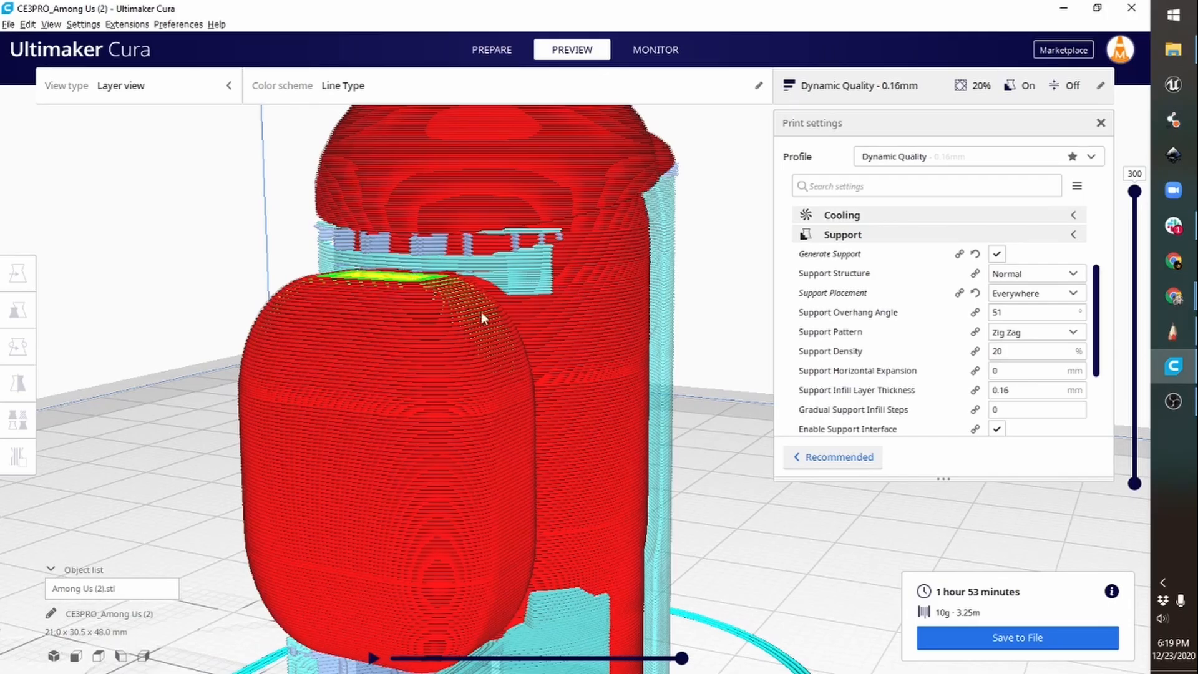
# Step: Inspect the supports between the cap and backpack and under the front brim, viewing the whole sliced character from several sides
pyautogui.moveTo(481, 312); pyautogui.dragTo(342, 344, button='right')
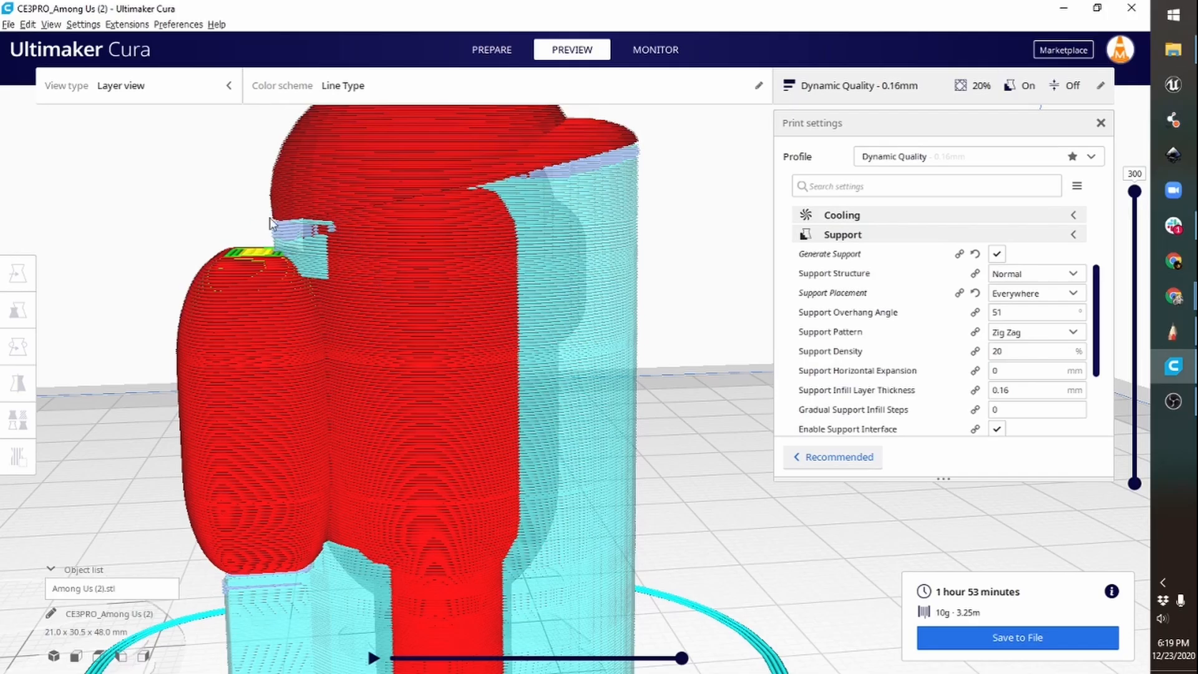
pyautogui.moveTo(635, 377); pyautogui.dragTo(443, 381, button='right')
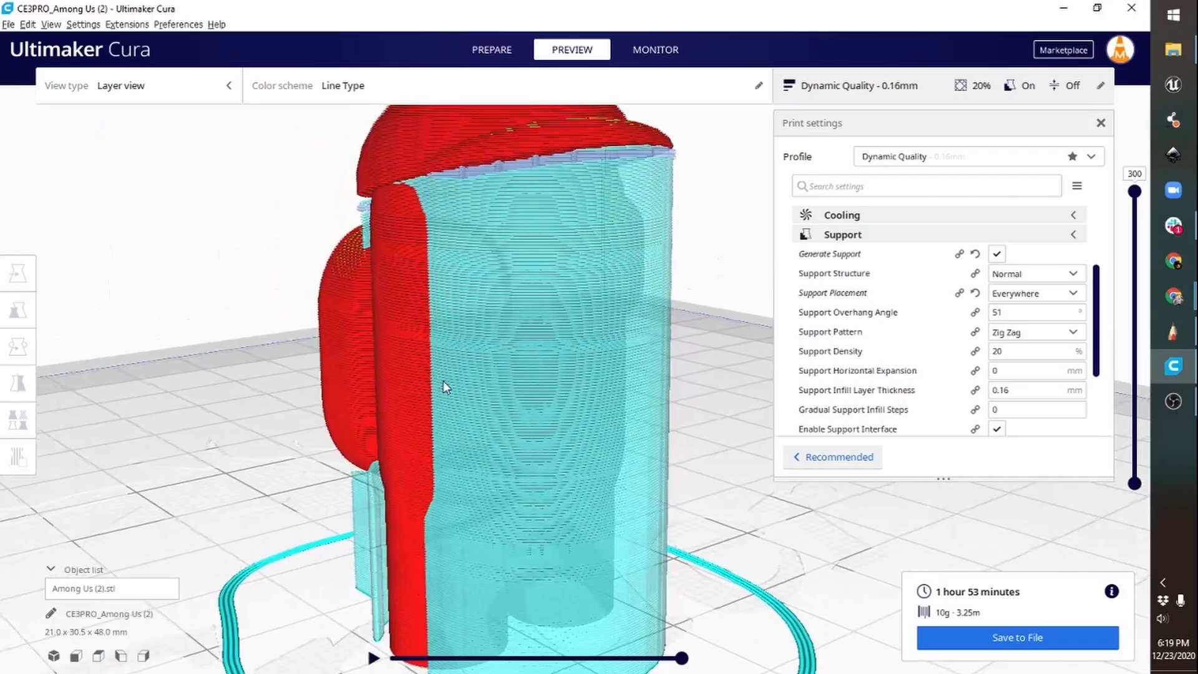
pyautogui.scroll(-5, 462, 392)
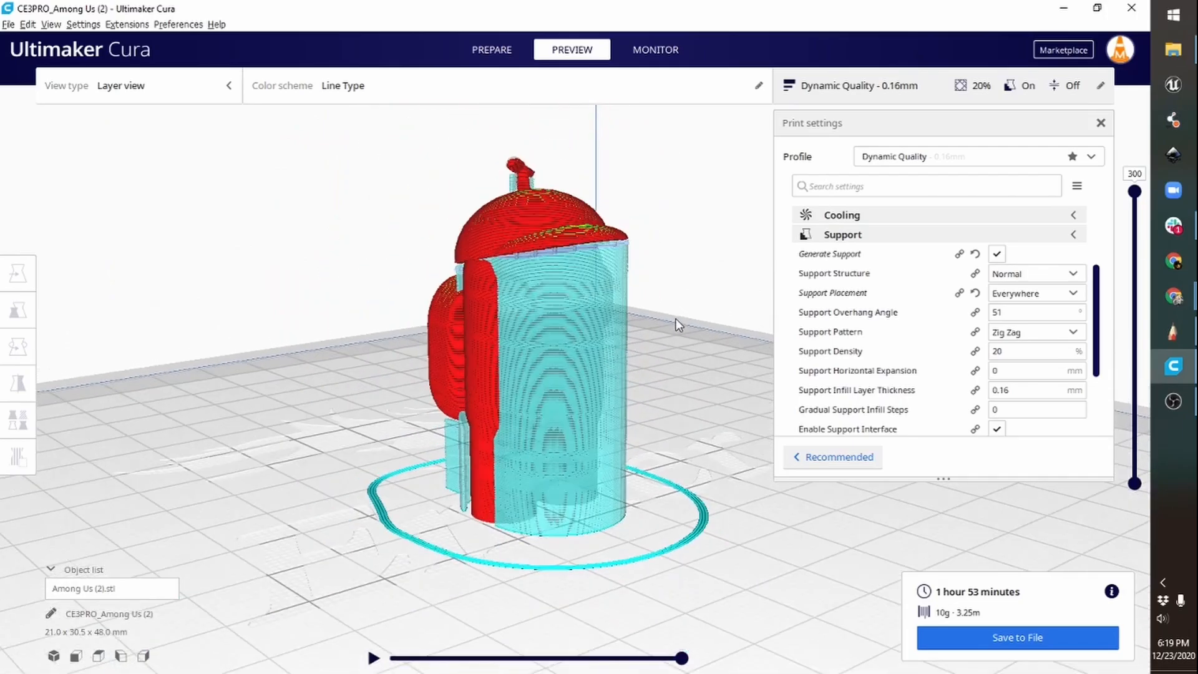
pyautogui.moveTo(676, 318); pyautogui.dragTo(301, 310, button='right')
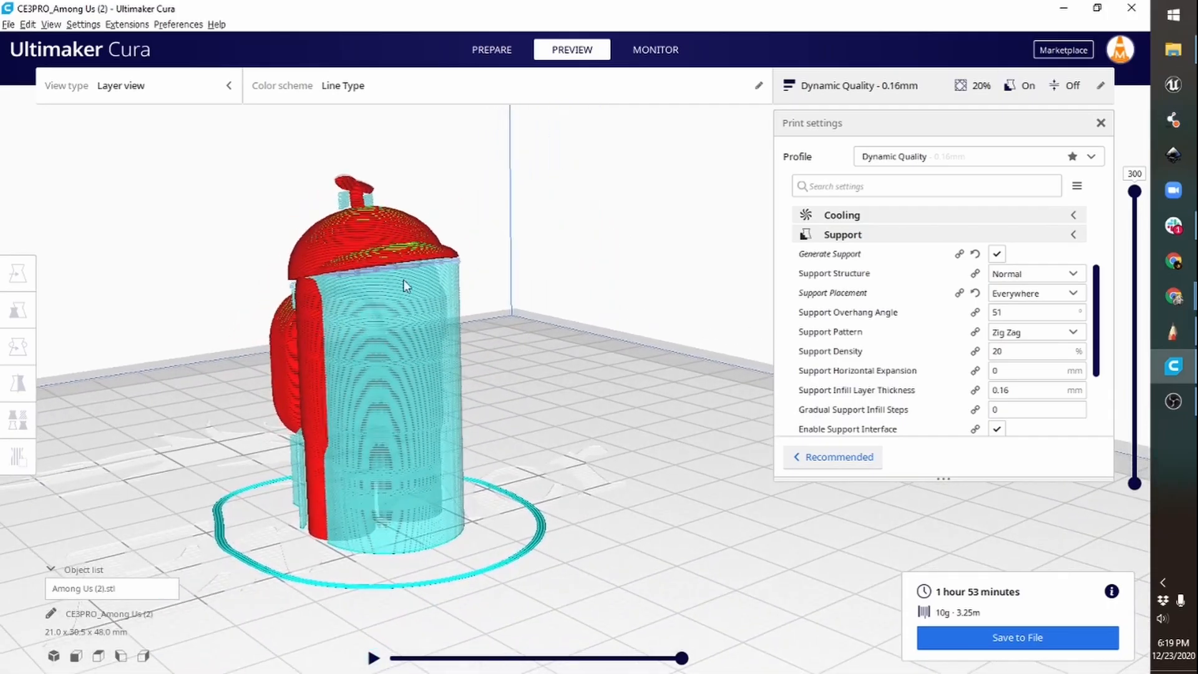
pyautogui.moveTo(486, 363); pyautogui.dragTo(523, 423, button='right')
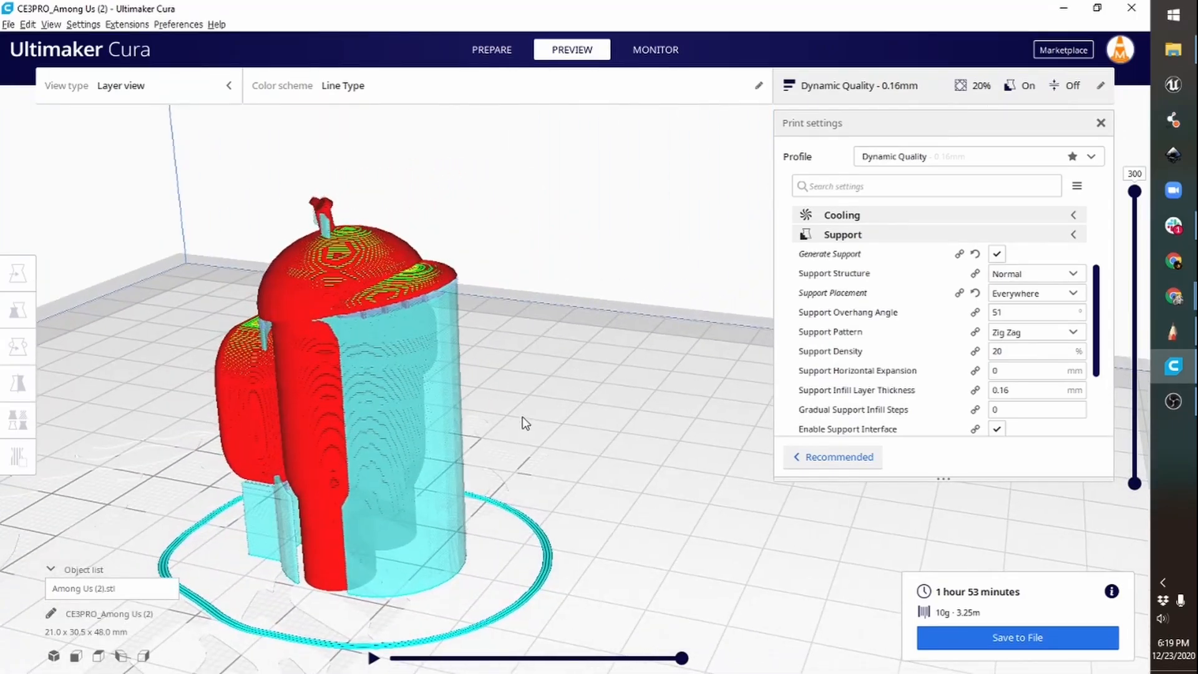
pyautogui.moveTo(528, 474); pyautogui.dragTo(413, 485, button='right')
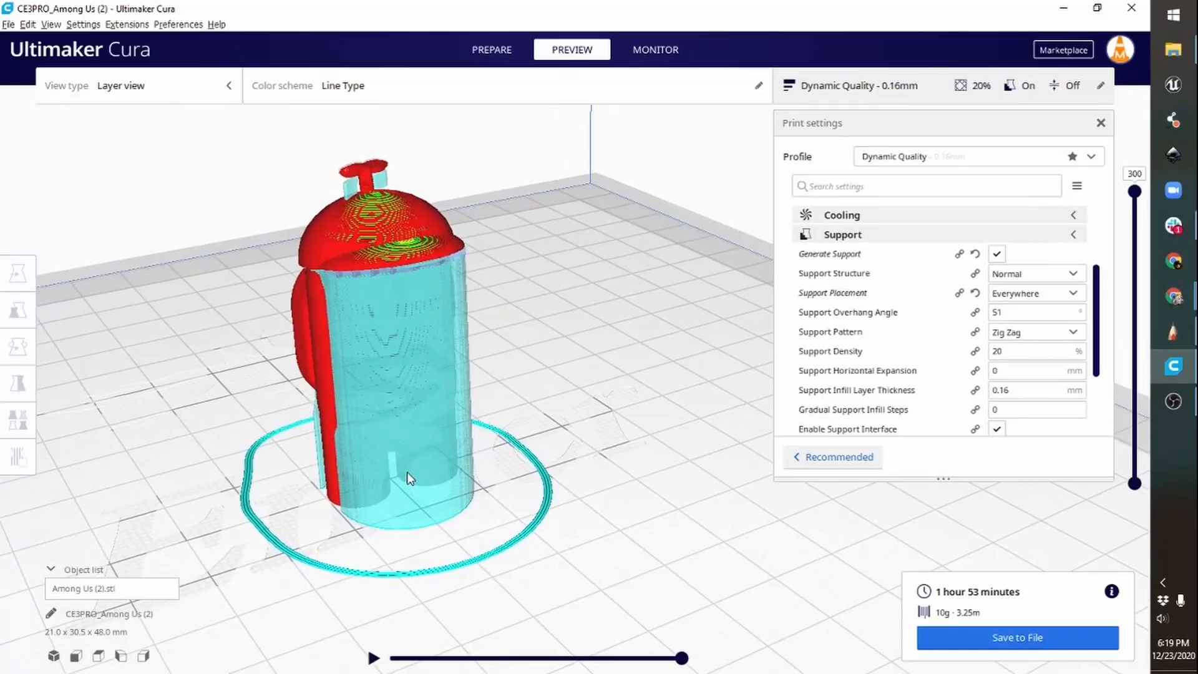